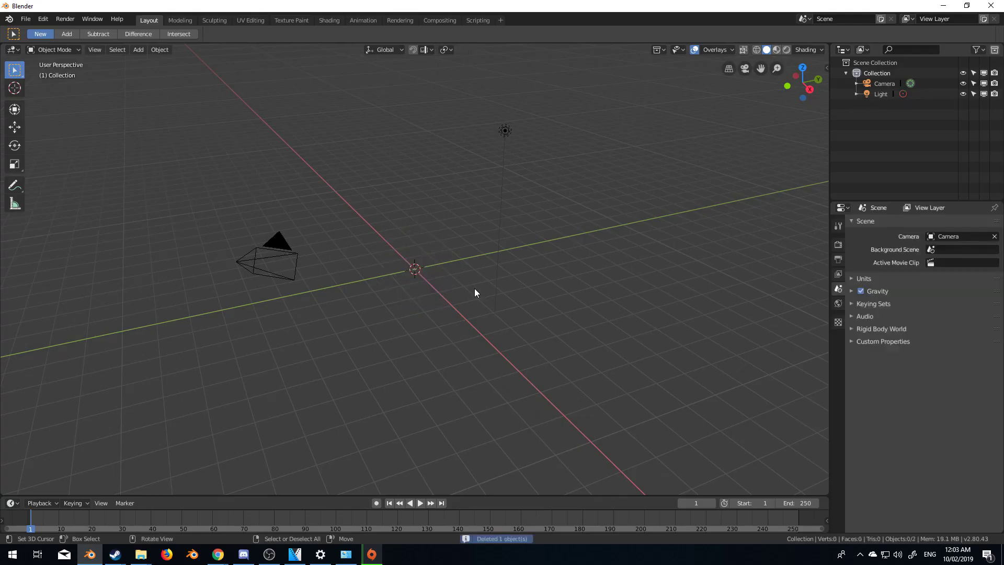
# Step: Swap the default cube for a 2 m plane at the origin and enter Edit Mode on it
pyautogui.hotkey('shift', 'a')
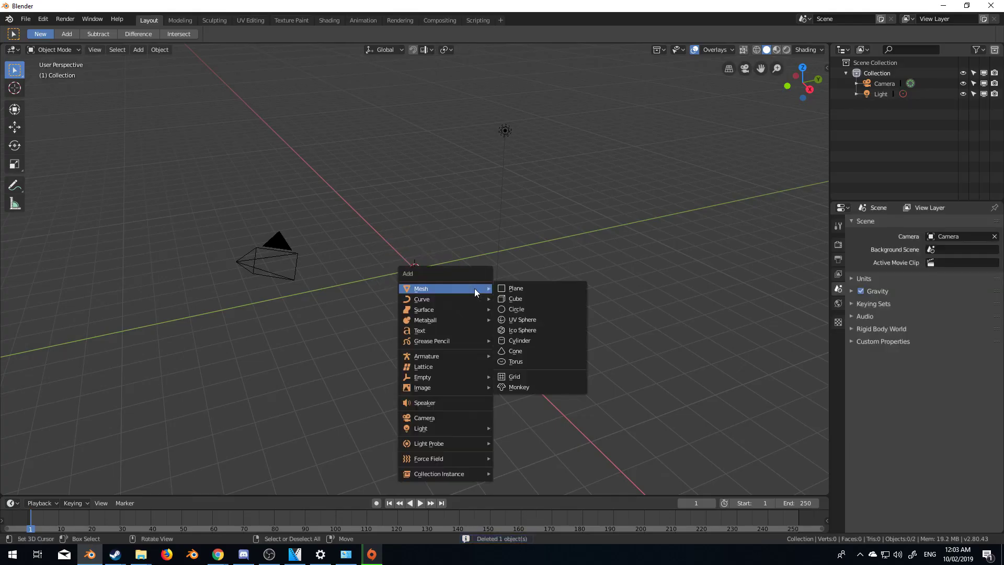
pyautogui.click(518, 287)
pyautogui.press('n')
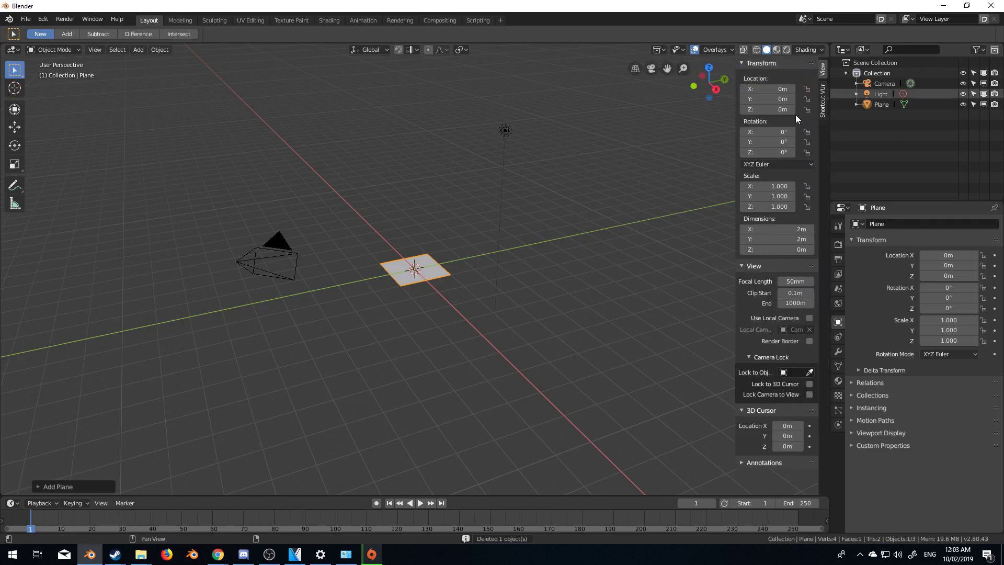
pyautogui.press('n')
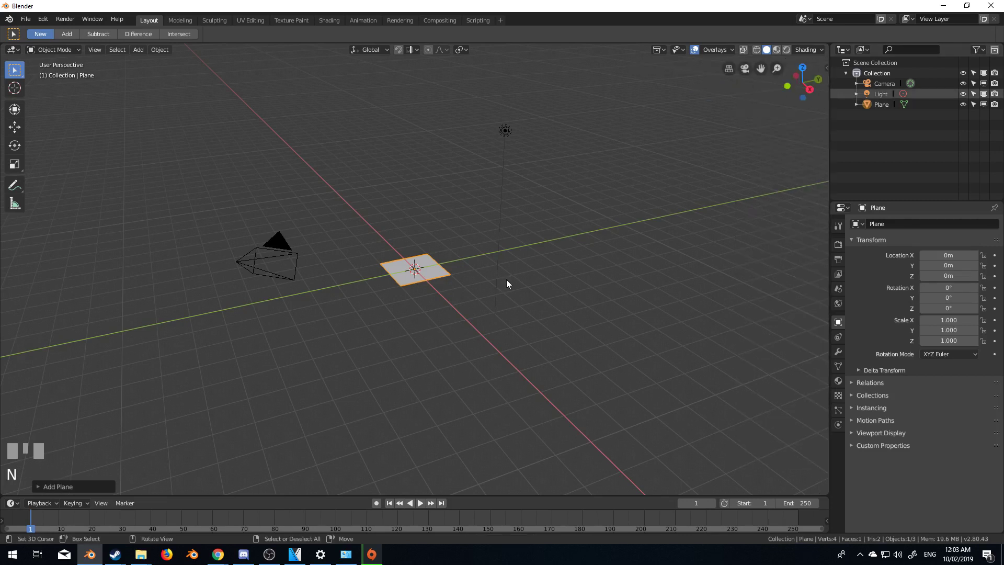
pyautogui.scroll(2, 503, 281)
pyautogui.press('Tab')
# Step: Select the plane's vertices and extrude them 1.5 upward into a tall box
pyautogui.keyDown('shift'); pyautogui.moveTo(460, 280); pyautogui.dragTo(474, 319, button='middle'); pyautogui.keyUp('shift')
pyautogui.scroll(-1, 392, 340)
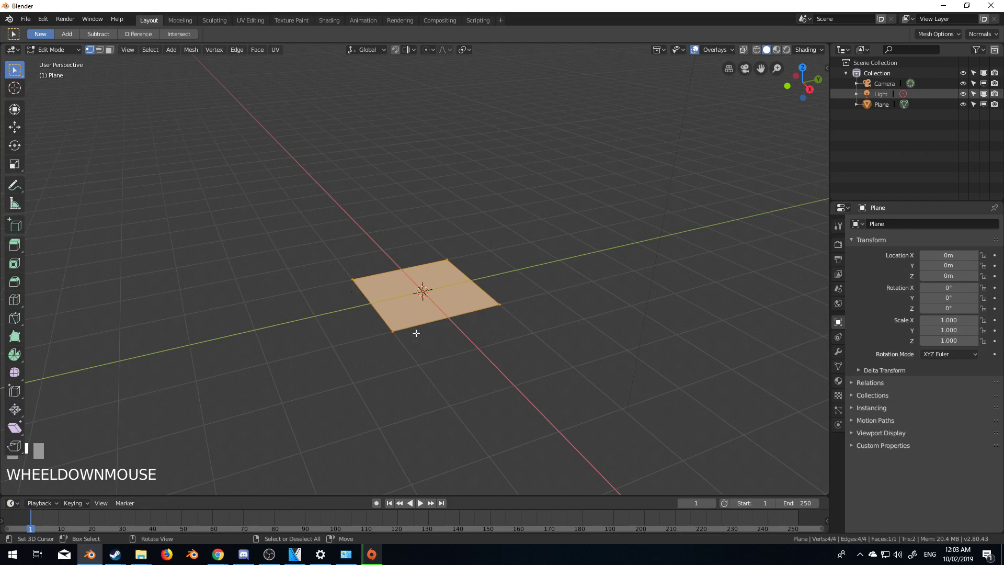
pyautogui.rightClick(391, 333)
pyautogui.keyDown('shift'); pyautogui.rightClick(354, 281); pyautogui.keyUp('shift')
pyautogui.keyDown('shift'); pyautogui.rightClick(447, 260); pyautogui.keyUp('shift')
pyautogui.keyDown('shift'); pyautogui.rightClick(499, 305); pyautogui.keyUp('shift')
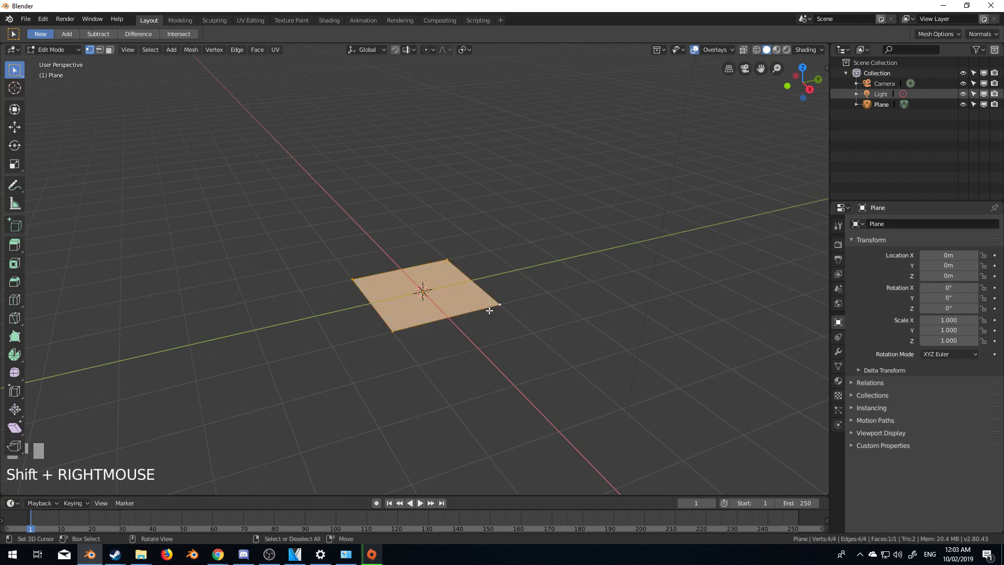
pyautogui.write('e1.5')
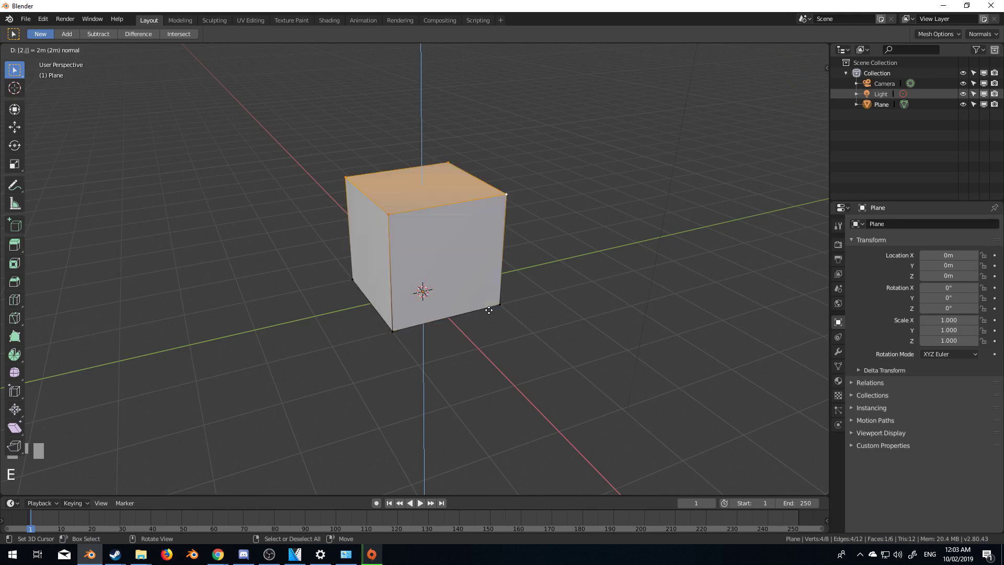
pyautogui.press('KP_Enter')
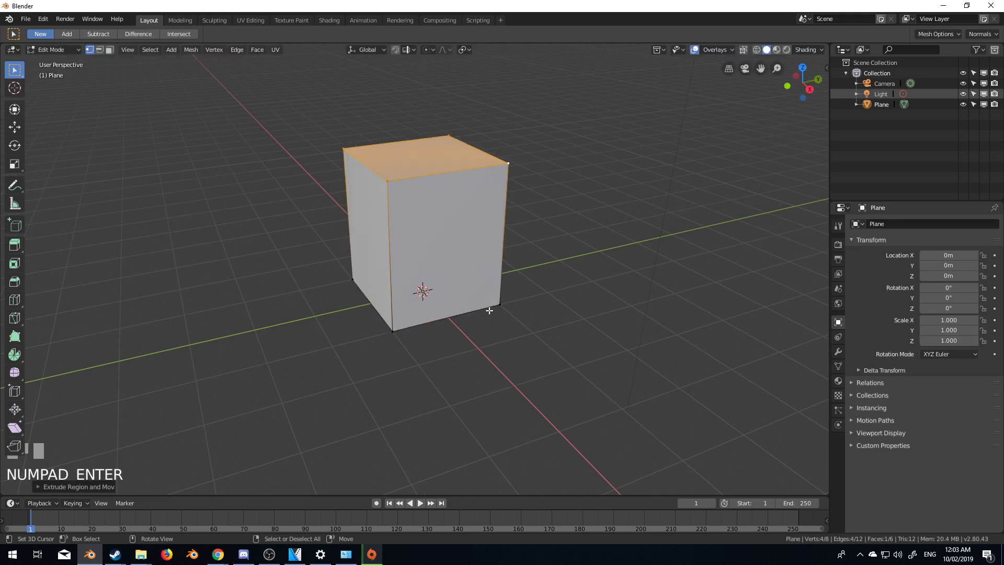
# Step: In face select mode, delete the box's front face
pyautogui.click(109, 50)
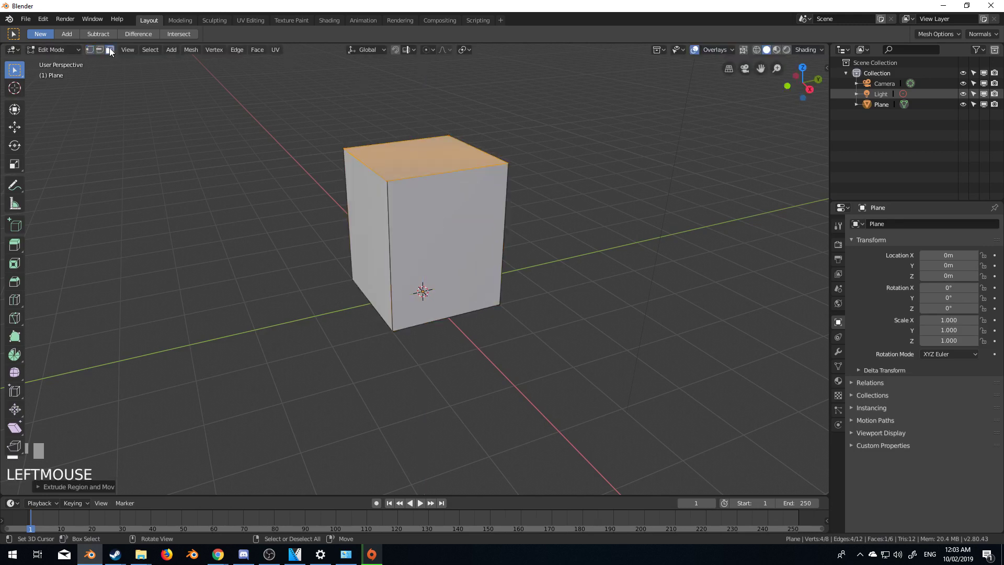
pyautogui.moveTo(424, 238); pyautogui.dragTo(440, 205, button='middle')
pyautogui.keyDown('shift'); pyautogui.rightClick(408, 224); pyautogui.keyUp('shift')
pyautogui.press('Delete')
pyautogui.click(413, 228)
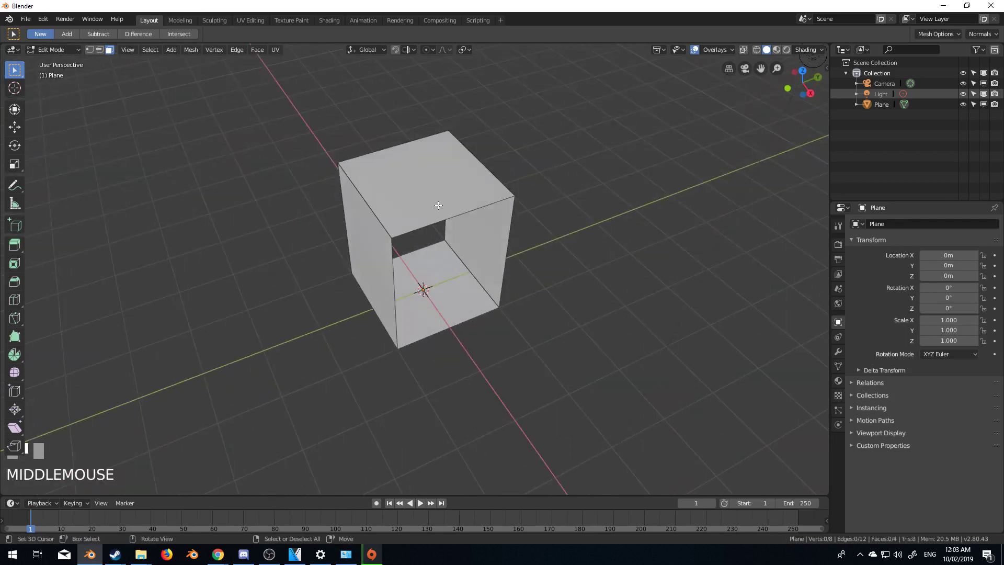
# Step: Loop-cut the box through the middle and select its connected left half for deletion
pyautogui.hotkey('ctrl', 'r')
pyautogui.click(445, 316)
pyautogui.rightClick(444, 316)
pyautogui.moveTo(445, 316); pyautogui.dragTo(427, 305, button='middle')
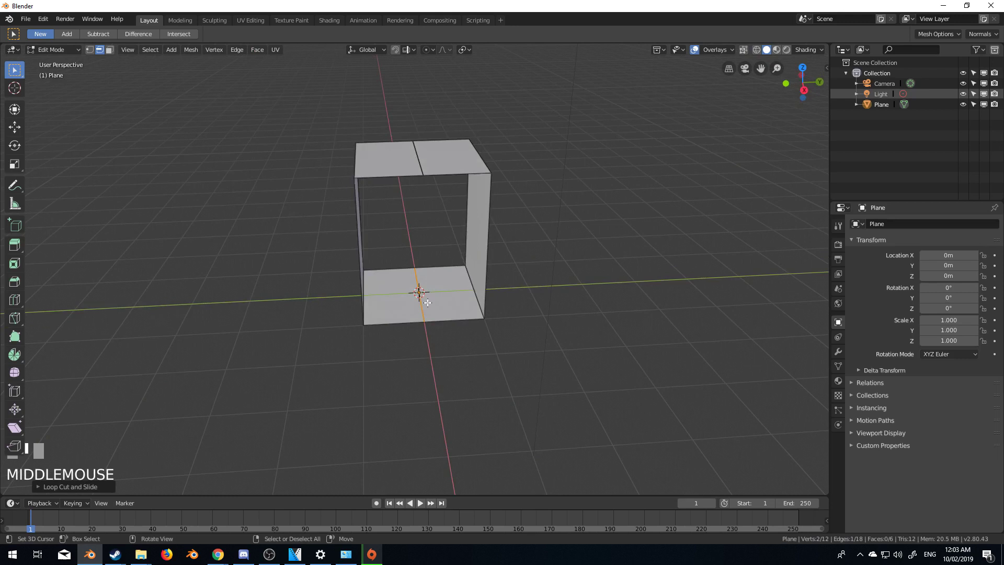
pyautogui.keyDown('shift'); pyautogui.rightClick(410, 241); pyautogui.keyUp('shift')
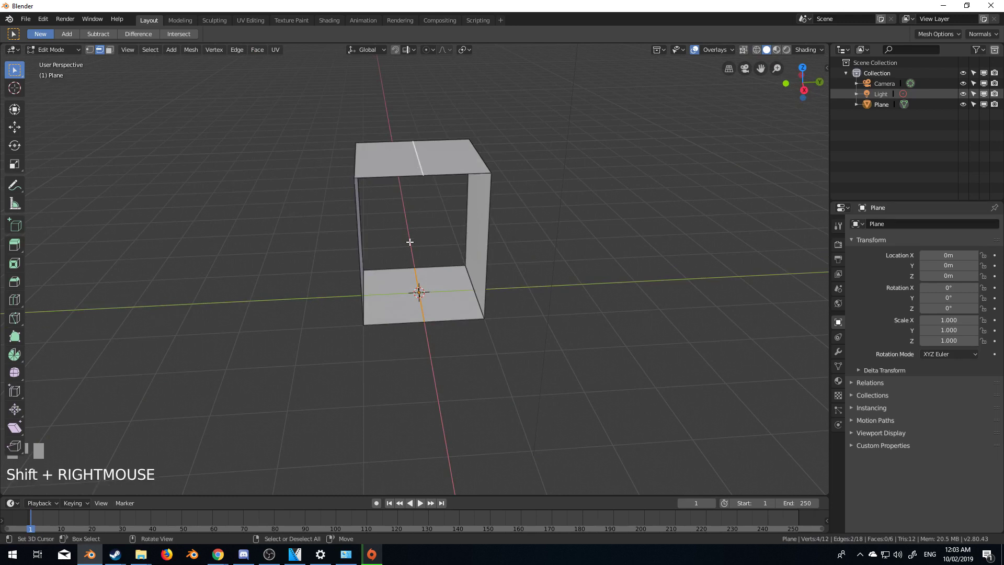
pyautogui.rightClick(358, 226)
pyautogui.hotkey('ctrl', 'l')
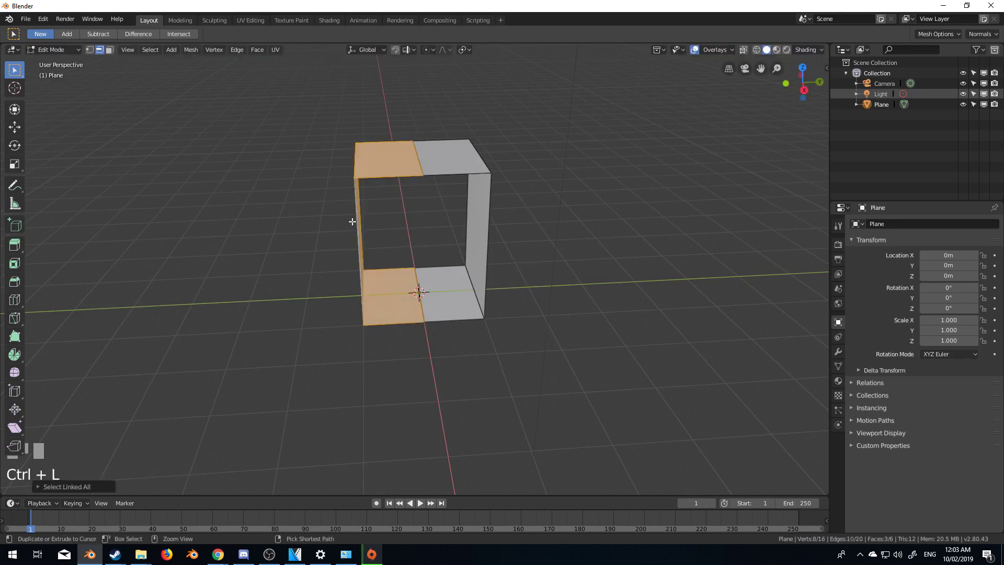
pyautogui.press('Delete')
# Step: Delete the left half's faces and add a Mirror modifier on Y instead of X
pyautogui.click(353, 221)
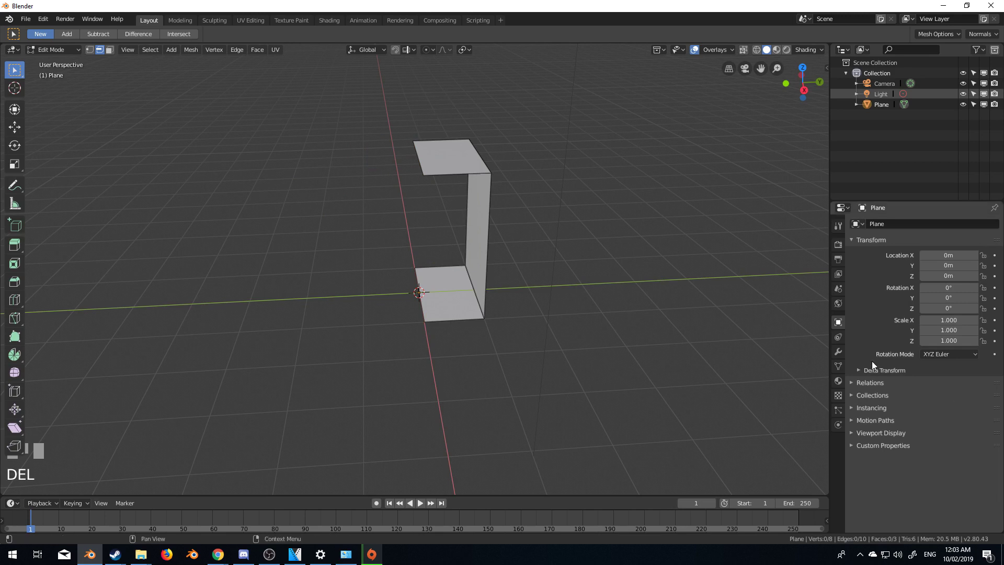
pyautogui.click(839, 351)
pyautogui.click(888, 224)
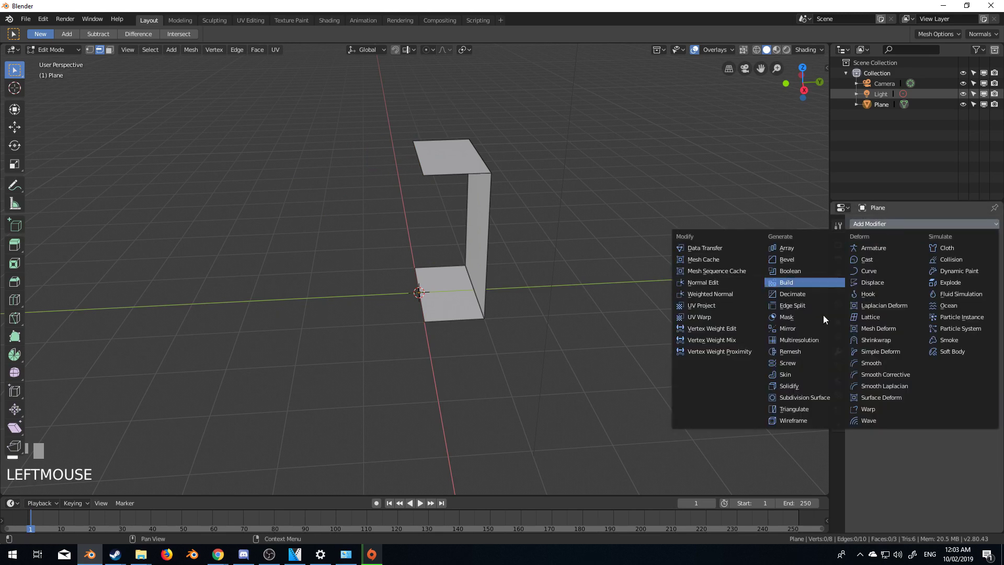
pyautogui.click(789, 329)
pyautogui.click(858, 282)
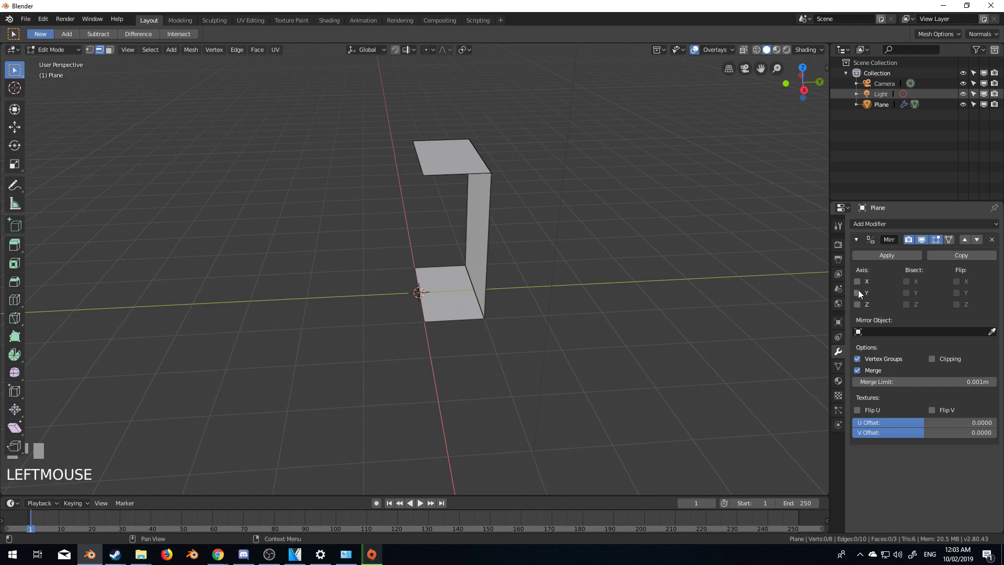
pyautogui.click(857, 293)
# Step: Check the mirrored frame in front and right views, then select the bottom corner edge loop
pyautogui.moveTo(697, 333); pyautogui.dragTo(597, 385, button='middle')
pyautogui.press('KP_1')
pyautogui.press('KP_3')
pyautogui.scroll(3, 558, 359)
pyautogui.keyDown('alt'); pyautogui.rightClick(541, 310); pyautogui.keyUp('alt')
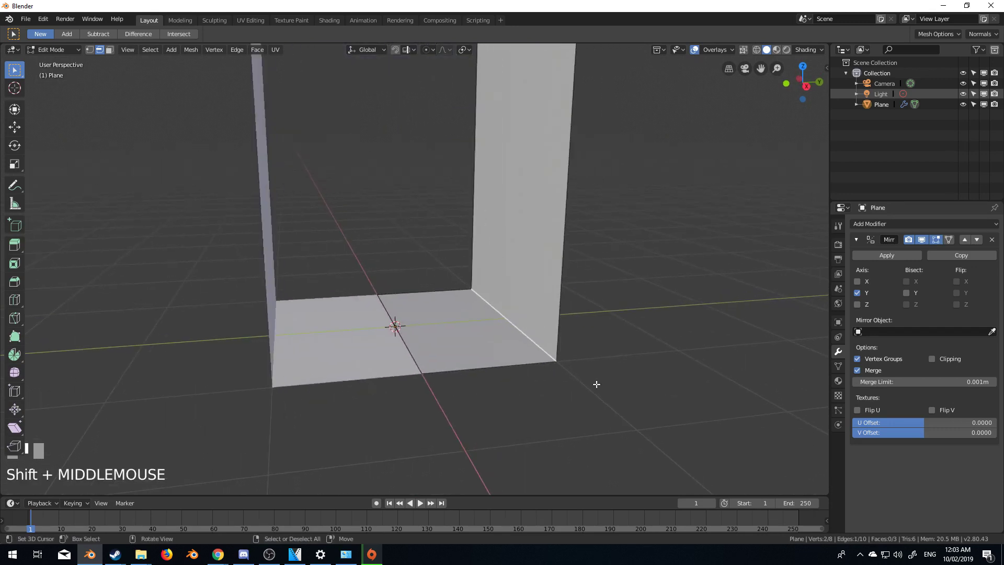
# Step: Bevel the frame's bottom and top inner corner edge loops
pyautogui.hotkey('ctrl', 'b')
pyautogui.click(634, 441)
pyautogui.keyDown('shift'); pyautogui.moveTo(634, 441); pyautogui.dragTo(534, 183, button='middle'); pyautogui.keyUp('shift')
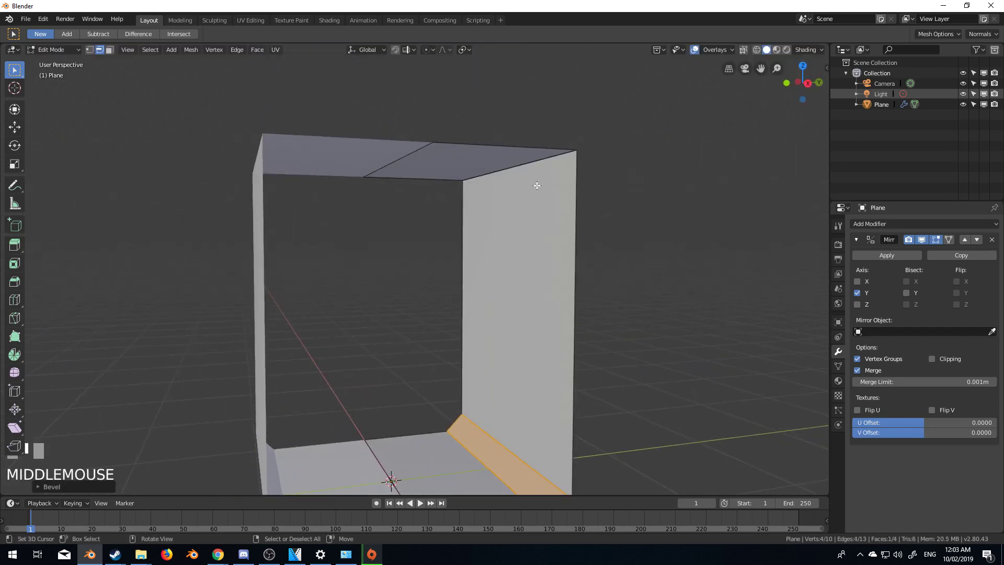
pyautogui.keyDown('alt'); pyautogui.rightClick(583, 213); pyautogui.keyUp('alt')
pyautogui.hotkey('ctrl', 'b')
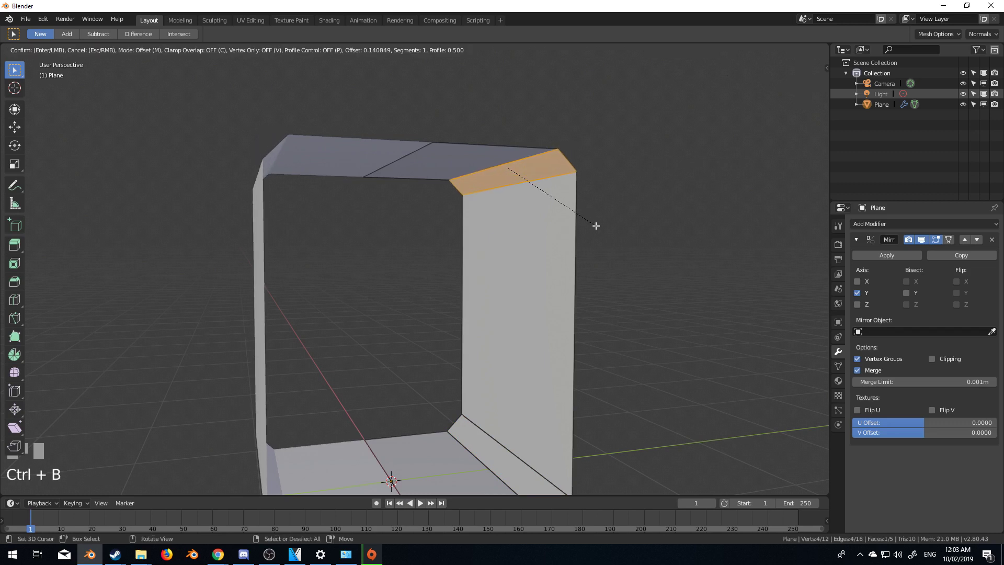
pyautogui.click(576, 206)
# Step: Duplicate the top edge loop in place and select the edge along the top bevel
pyautogui.keyDown('alt'); pyautogui.rightClick(529, 161); pyautogui.keyUp('alt')
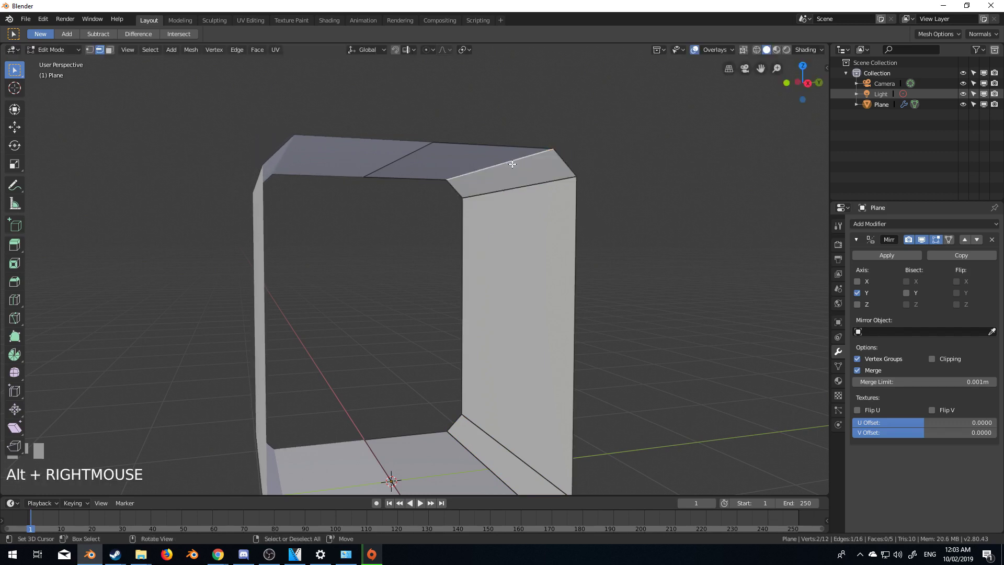
pyautogui.hotkey('shift', 'd')
pyautogui.rightClick(511, 162)
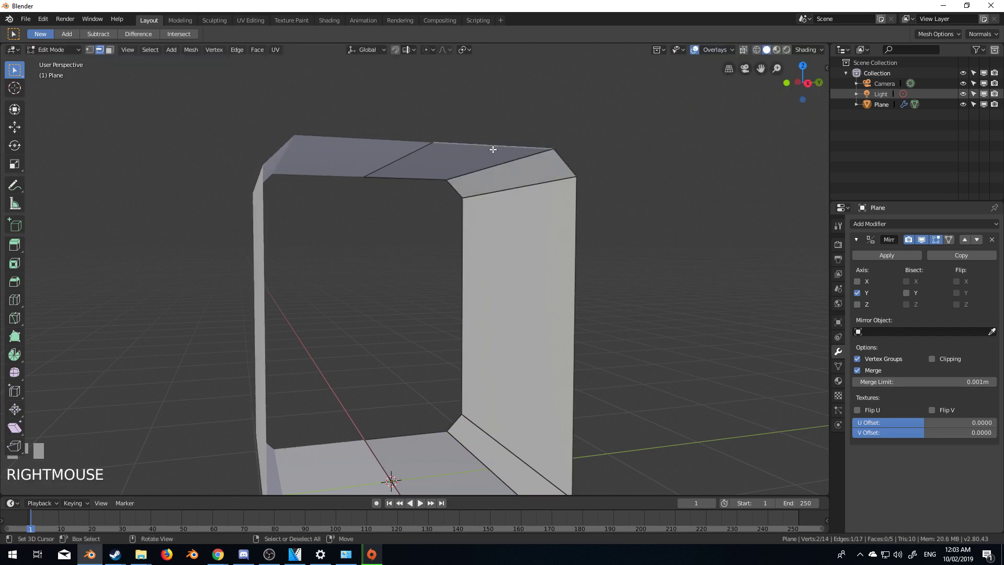
pyautogui.hotkey('ctrl', 'l')
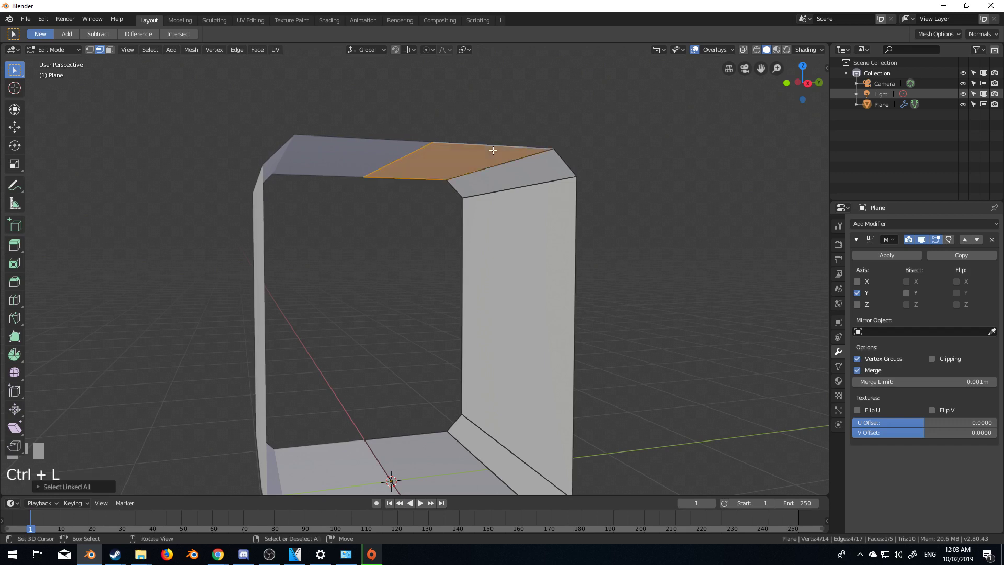
pyautogui.rightClick(510, 170)
pyautogui.keyDown('shift'); pyautogui.rightClick(515, 169); pyautogui.keyUp('shift')
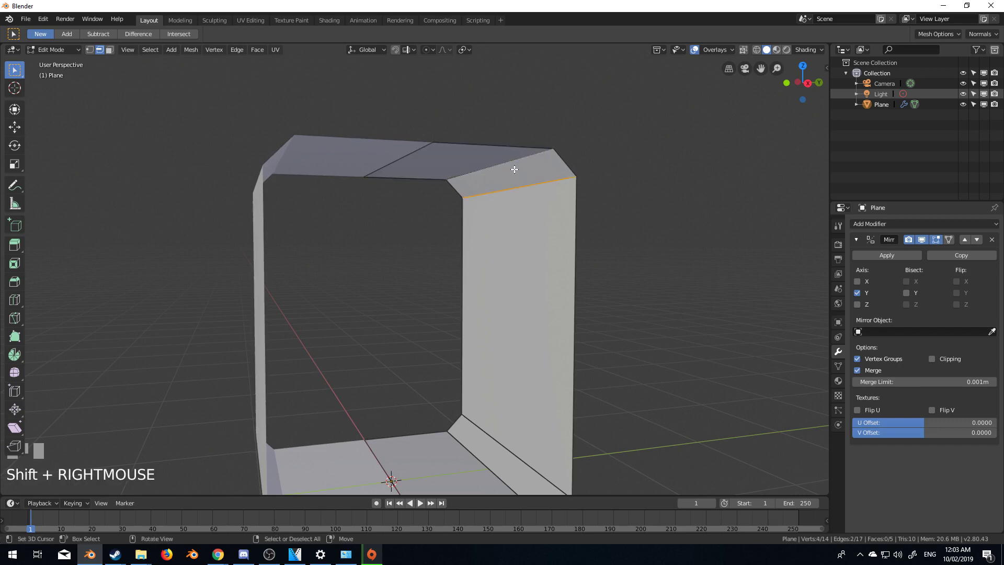
# Step: Lower the selected edge slightly and extrude a strip from it about 0.35 m
pyautogui.press('g')
pyautogui.click(515, 171)
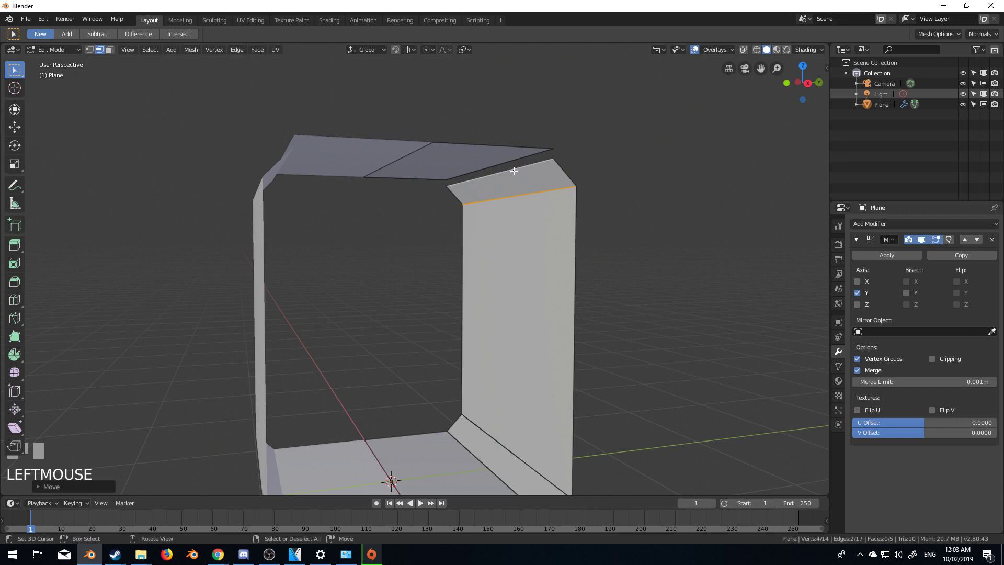
pyautogui.rightClick(547, 171)
pyautogui.press('e')
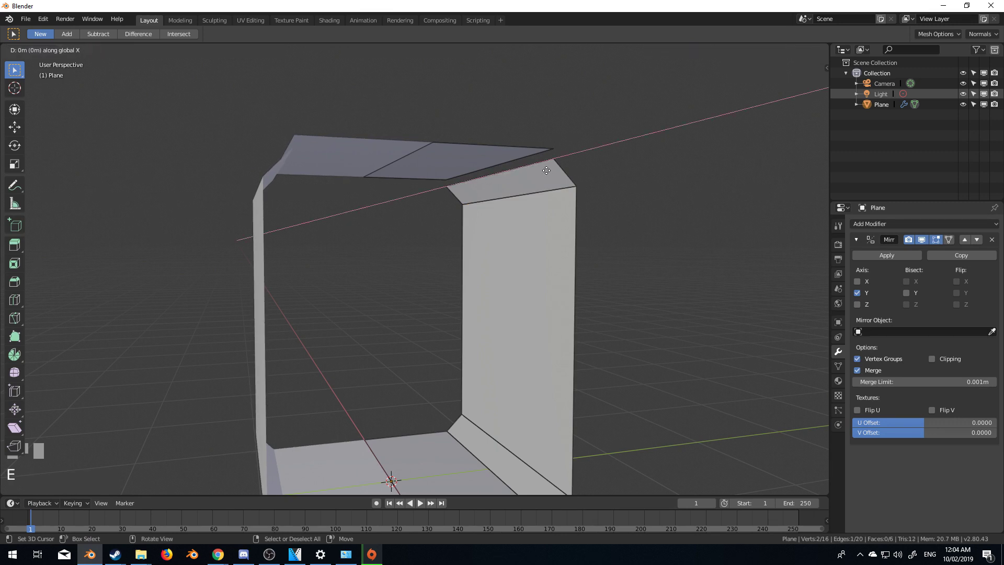
pyautogui.click(510, 173)
pyautogui.moveTo(510, 173); pyautogui.dragTo(466, 298, button='middle')
pyautogui.scroll(-2, 467, 298)
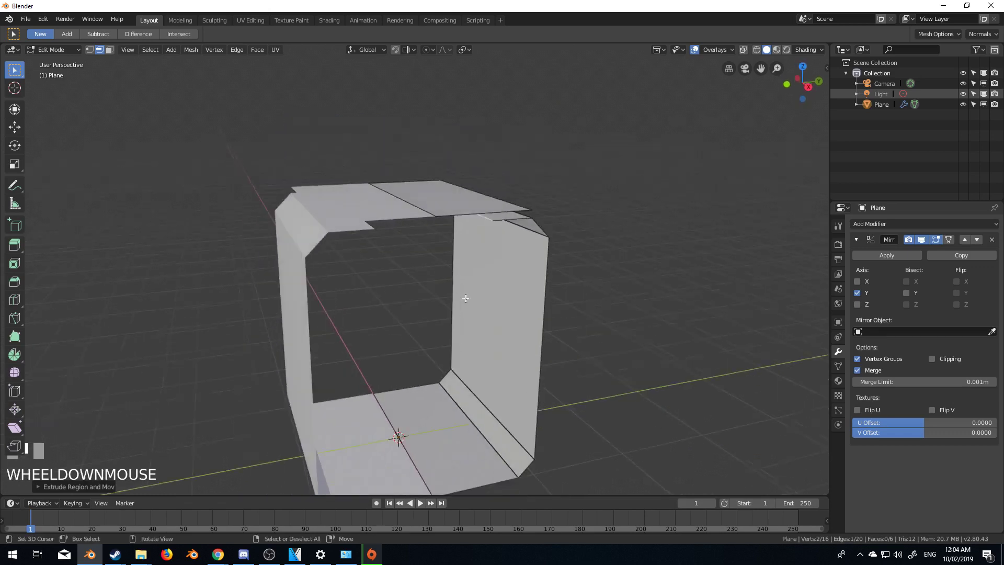
# Step: Rename the plane object to 'Low' and return to Object Mode
pyautogui.keyDown('ctrl'); pyautogui.click(882, 105); pyautogui.keyUp('ctrl')
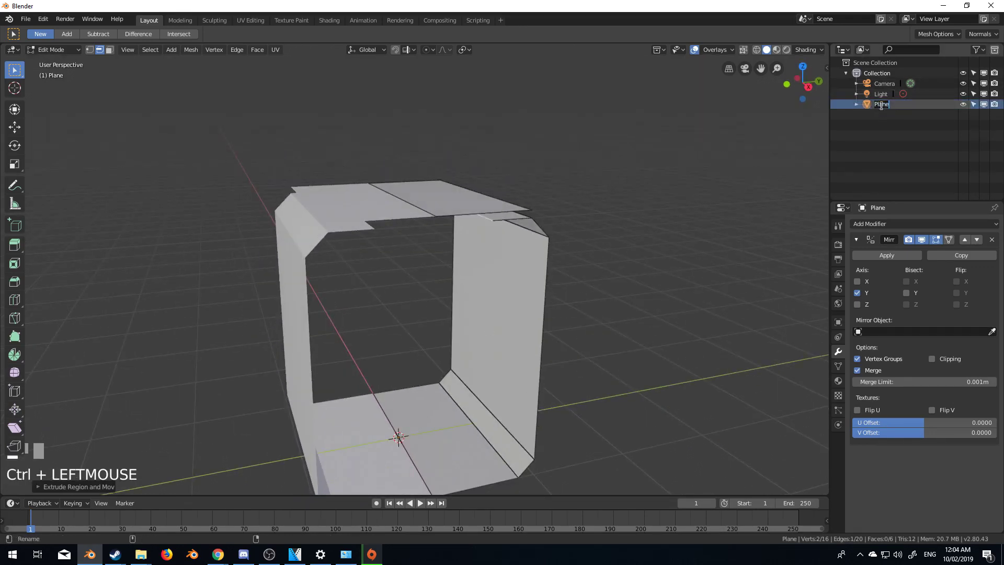
pyautogui.write('Lo')
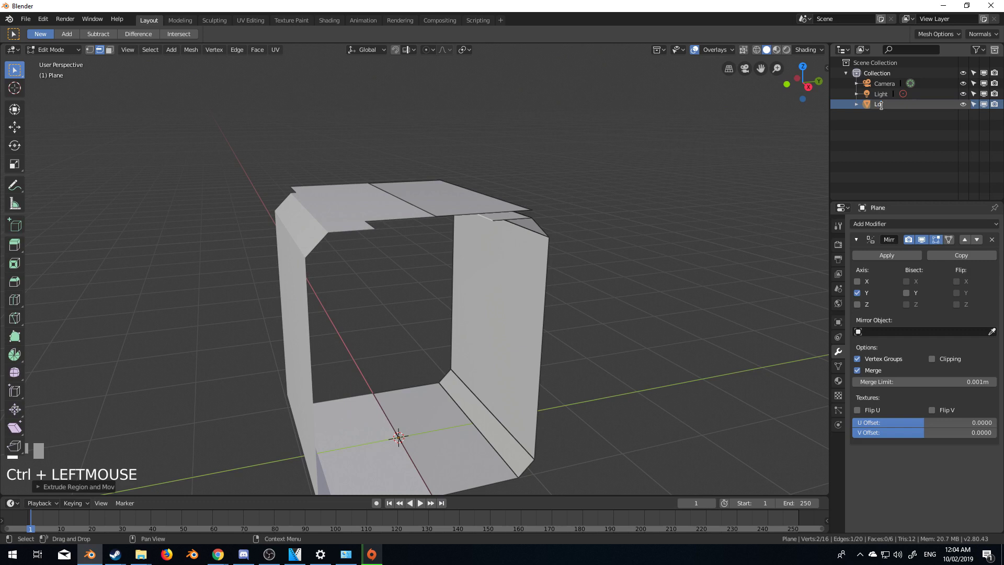
pyautogui.write('w')
pyautogui.press('Return')
pyautogui.press('Tab')
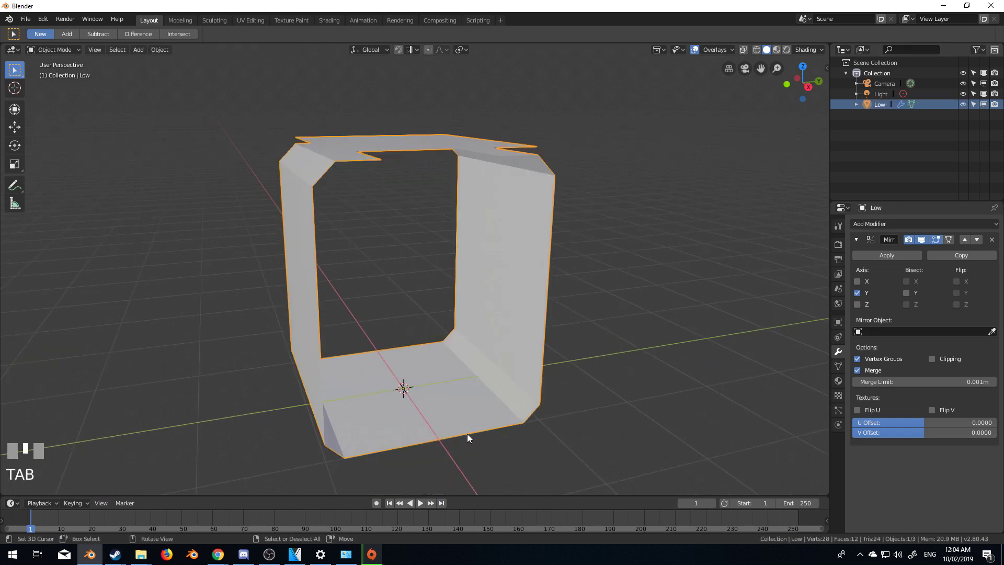
# Step: Duplicate Low in place and rename the copy 'Panels'
pyautogui.hotkey('shift', 'd')
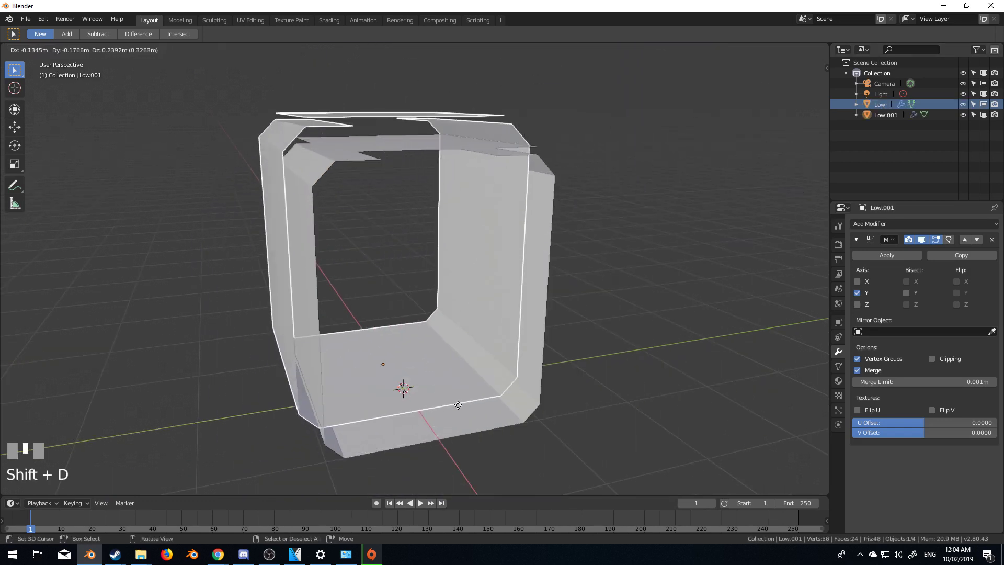
pyautogui.rightClick(491, 410)
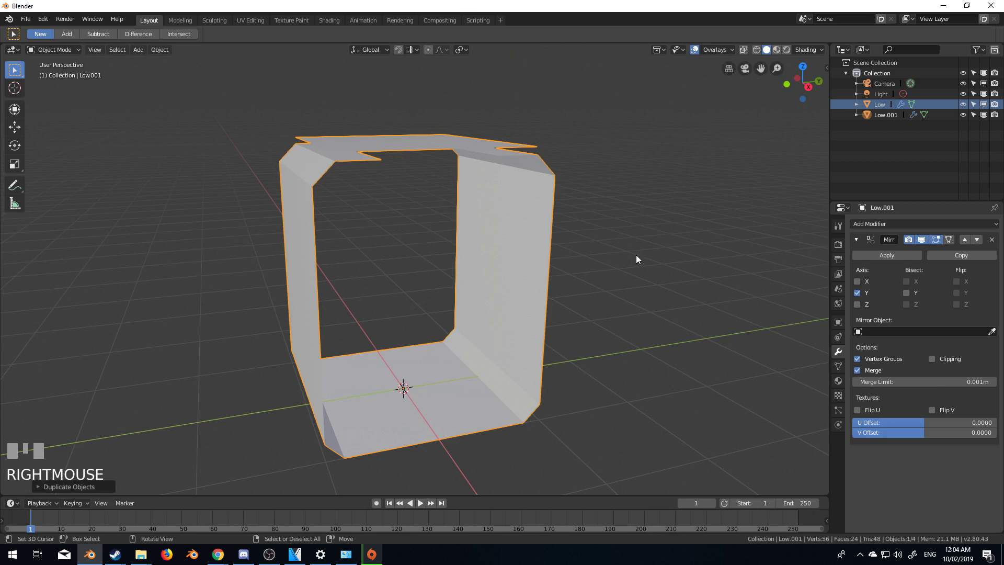
pyautogui.click(889, 115)
pyautogui.keyDown('ctrl'); pyautogui.click(888, 115); pyautogui.keyUp('ctrl')
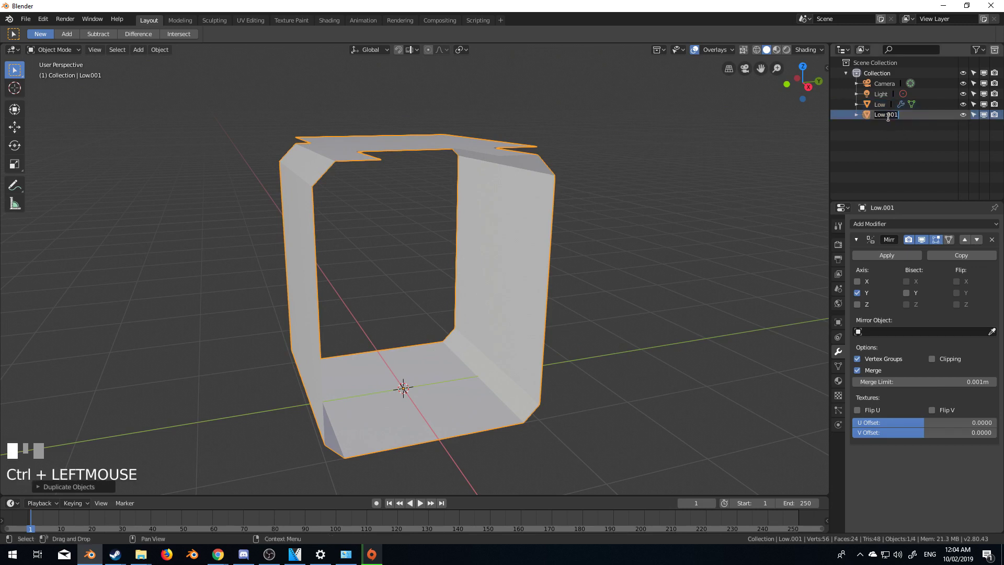
pyautogui.write('Panels')
pyautogui.press('Return')
pyautogui.press('Tab')
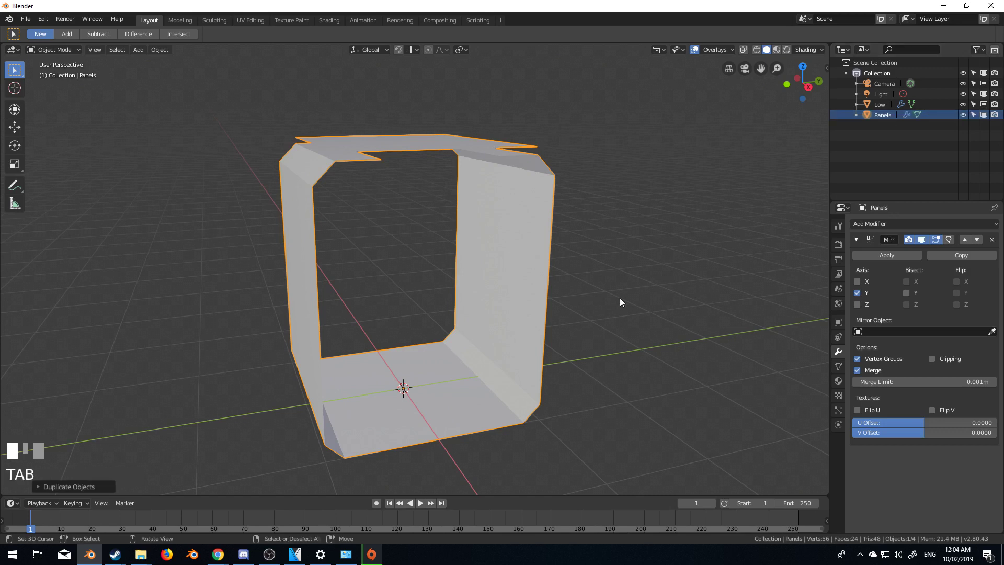
# Step: Hide the original Low object and inspect Panels on its own
pyautogui.click(964, 104)
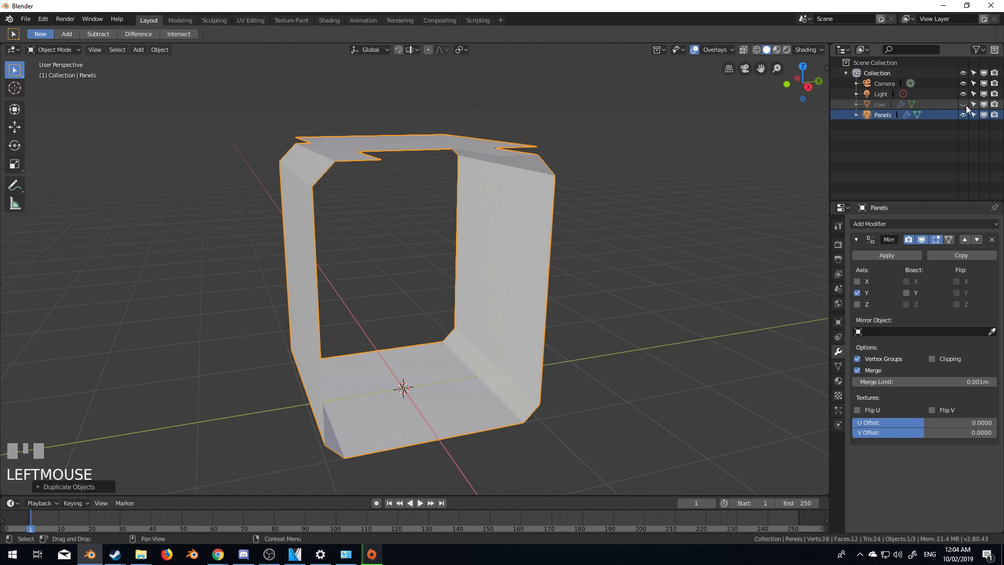
pyautogui.middleClick(548, 307)
pyautogui.moveTo(549, 303); pyautogui.dragTo(565, 275, button='middle')
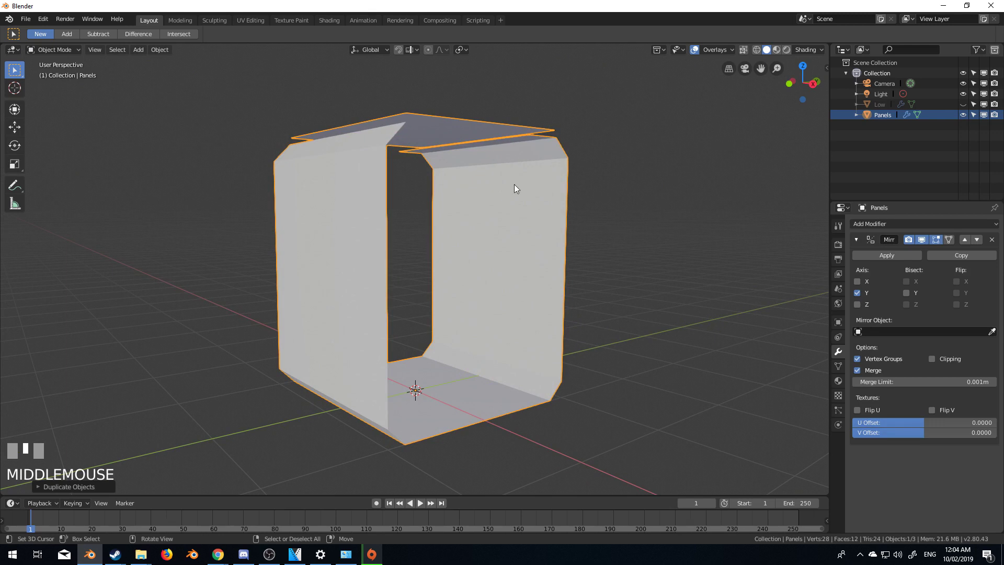
# Step: Add a Solidify modifier to Panels and raise its thickness to 0.02 m
pyautogui.click(892, 225)
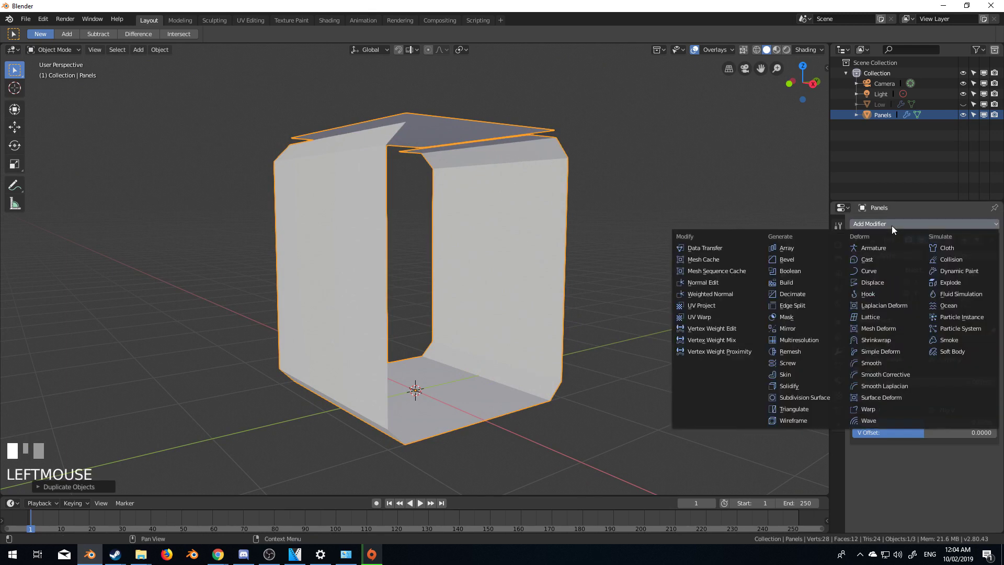
pyautogui.click(816, 385)
pyautogui.scroll(2, 601, 287)
pyautogui.keyDown('shift'); pyautogui.moveTo(515, 251); pyautogui.dragTo(498, 260, button='middle'); pyautogui.keyUp('shift')
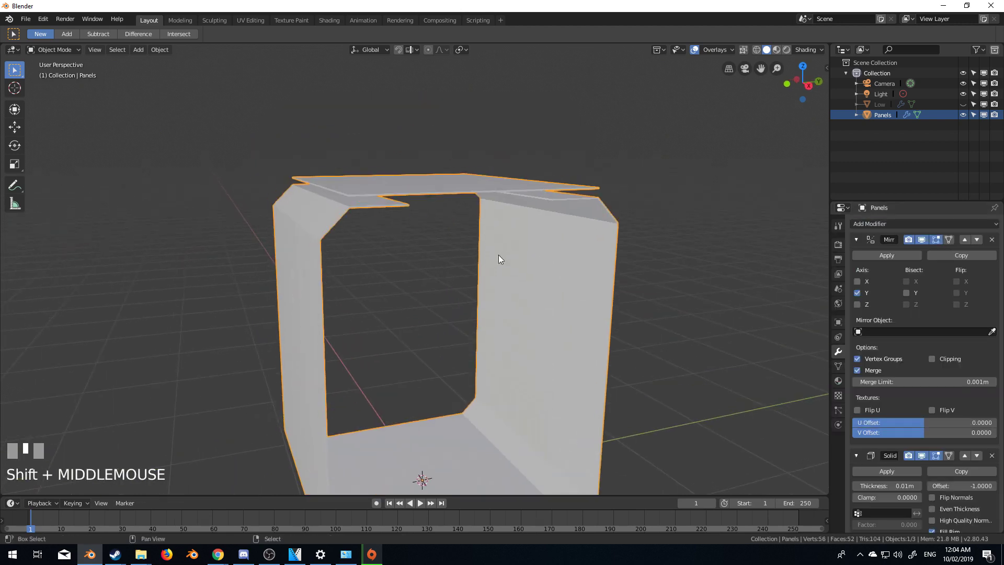
pyautogui.scroll(3, 339, 183)
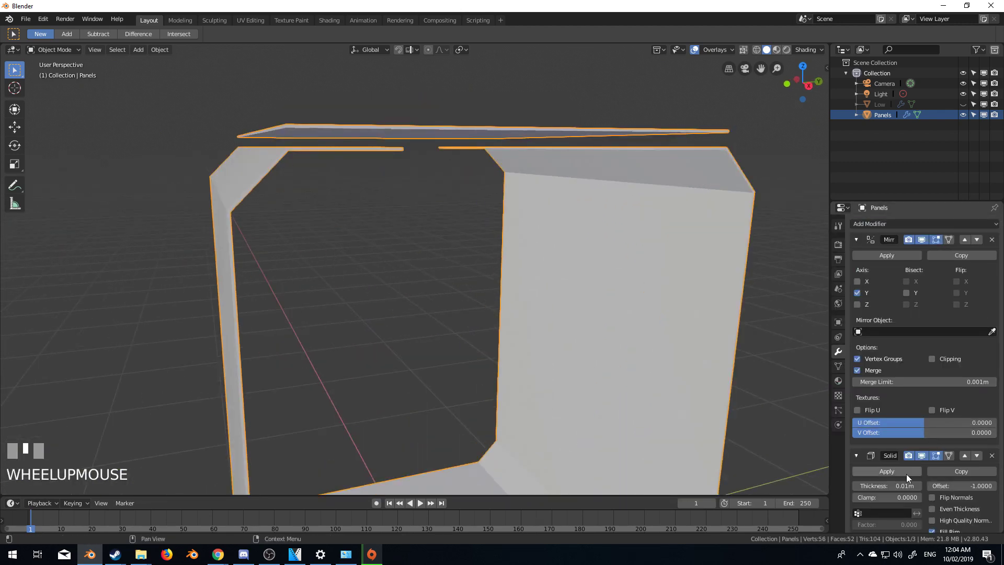
pyautogui.click(918, 486)
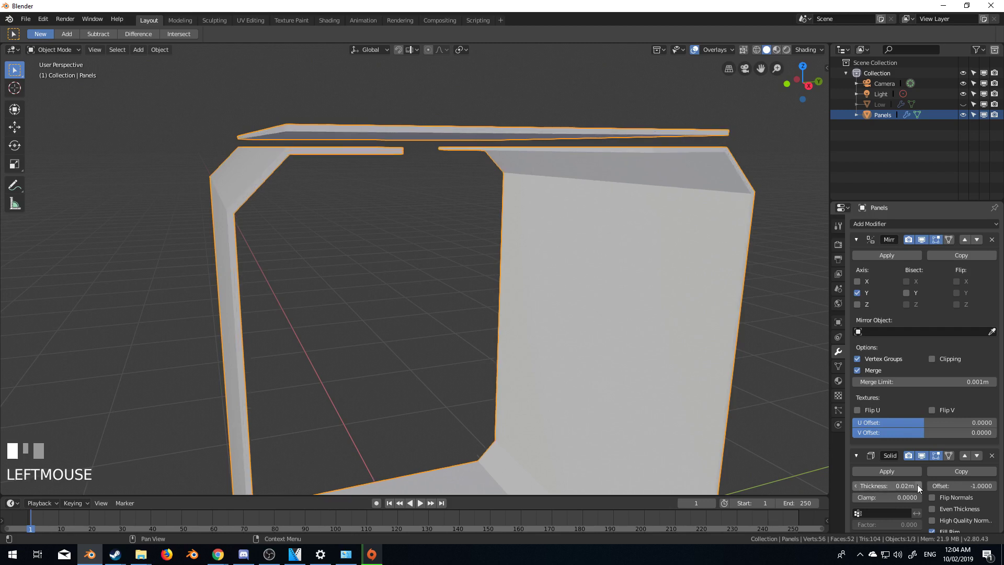
pyautogui.scroll(-2, 957, 476)
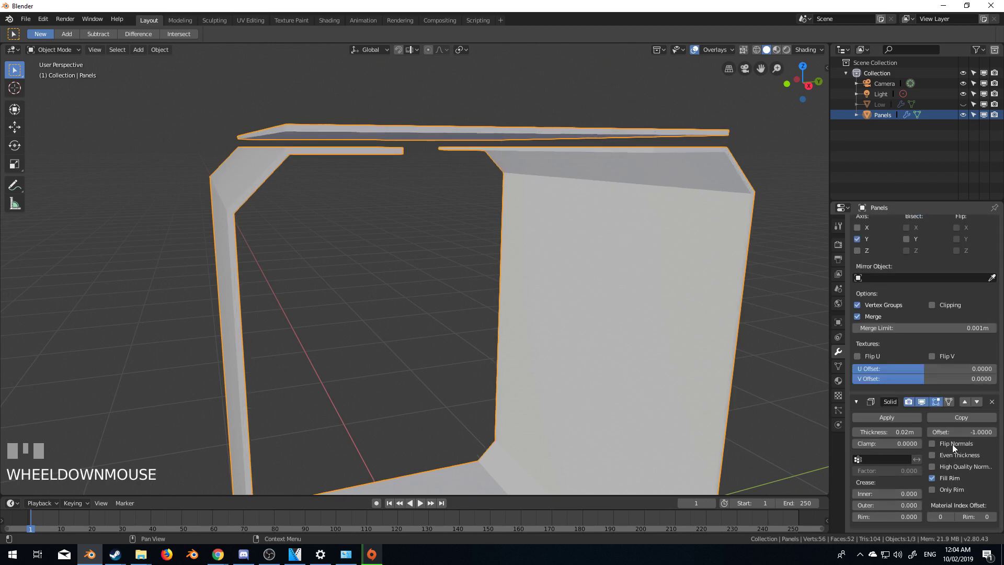
# Step: Set the Solidify offset to 0 and make Low visible again
pyautogui.click(965, 433)
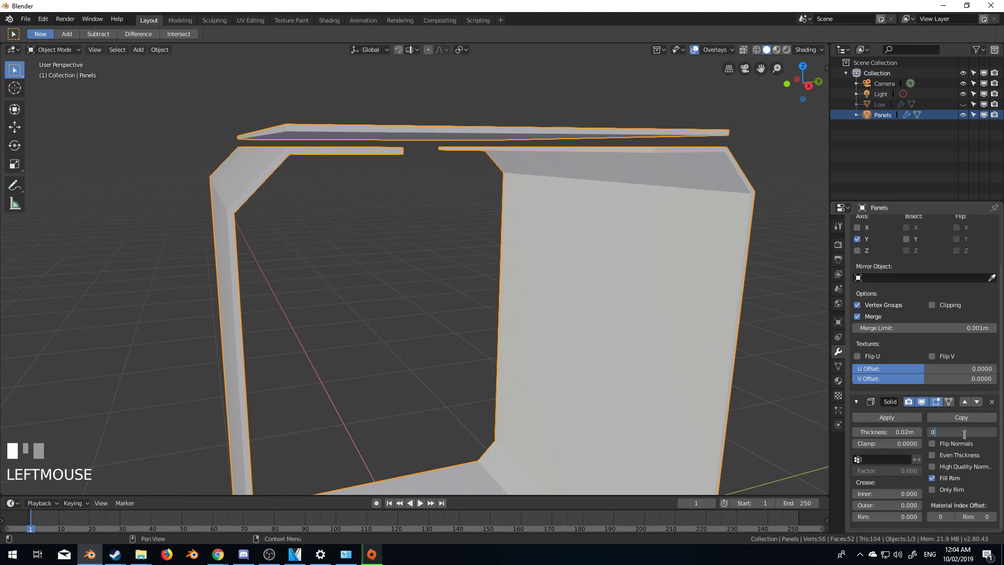
pyautogui.write('0')
pyautogui.press('KP_Enter')
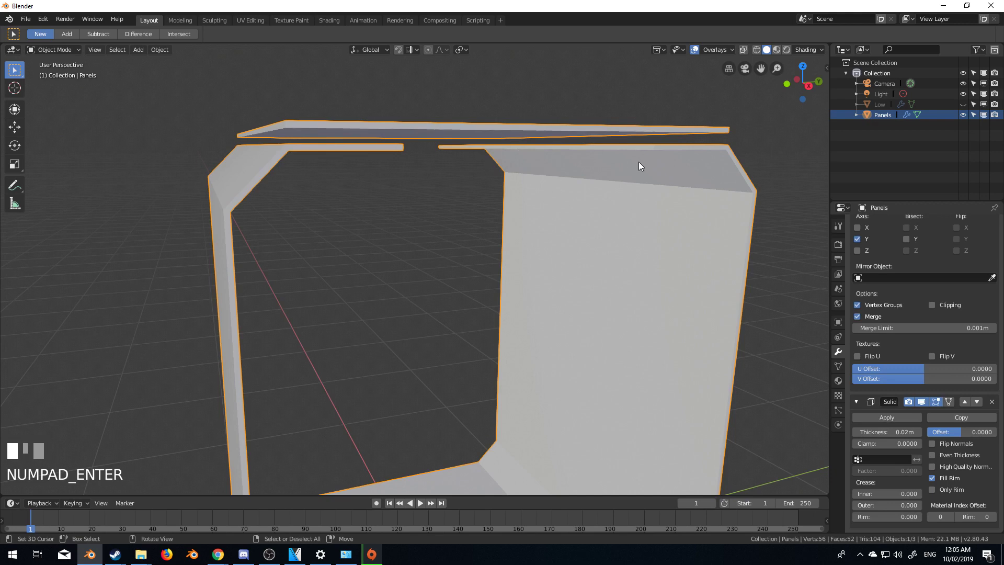
pyautogui.moveTo(639, 161); pyautogui.dragTo(743, 157, button='middle')
pyautogui.click(964, 105)
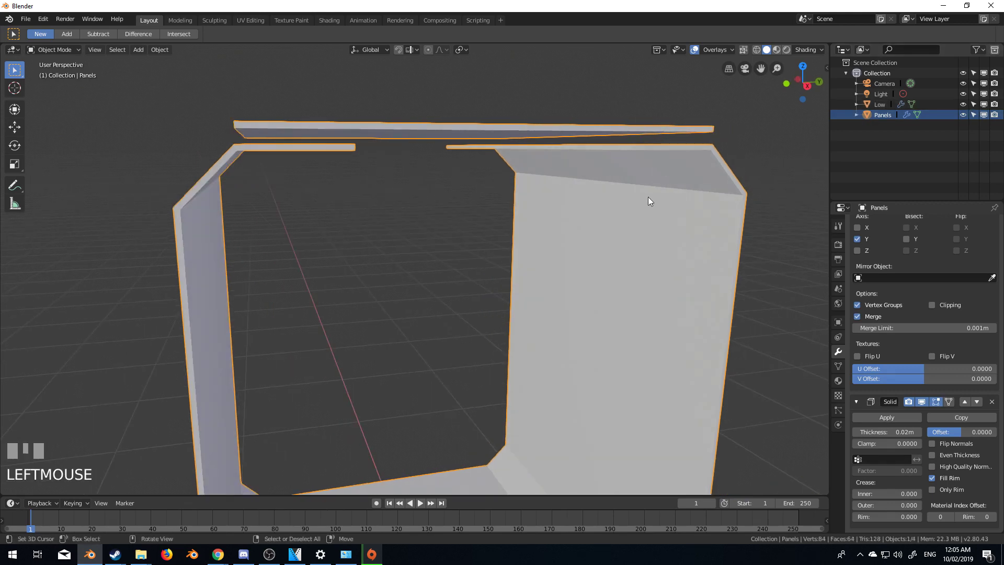
pyautogui.press('z')
pyautogui.click(525, 182)
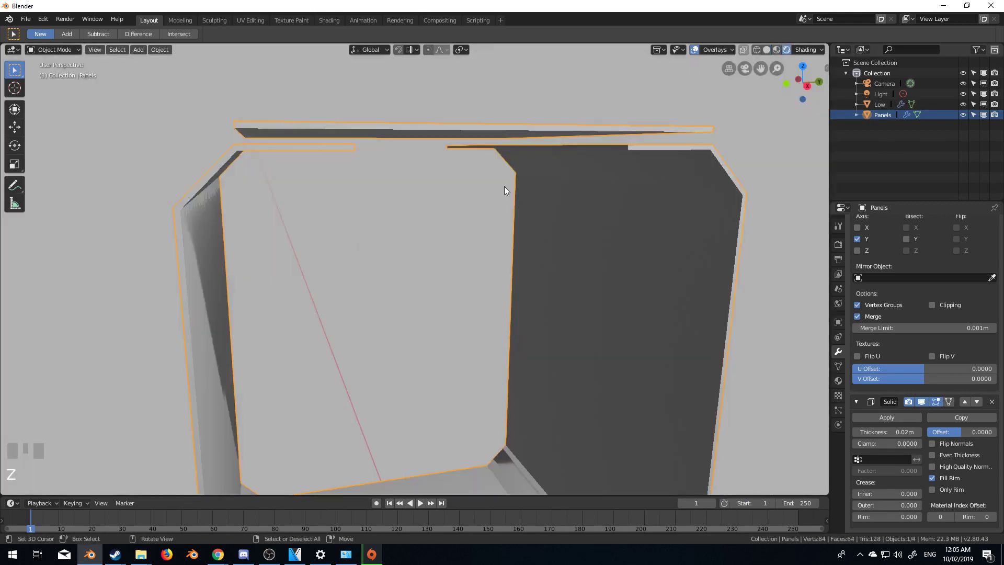
pyautogui.press('z')
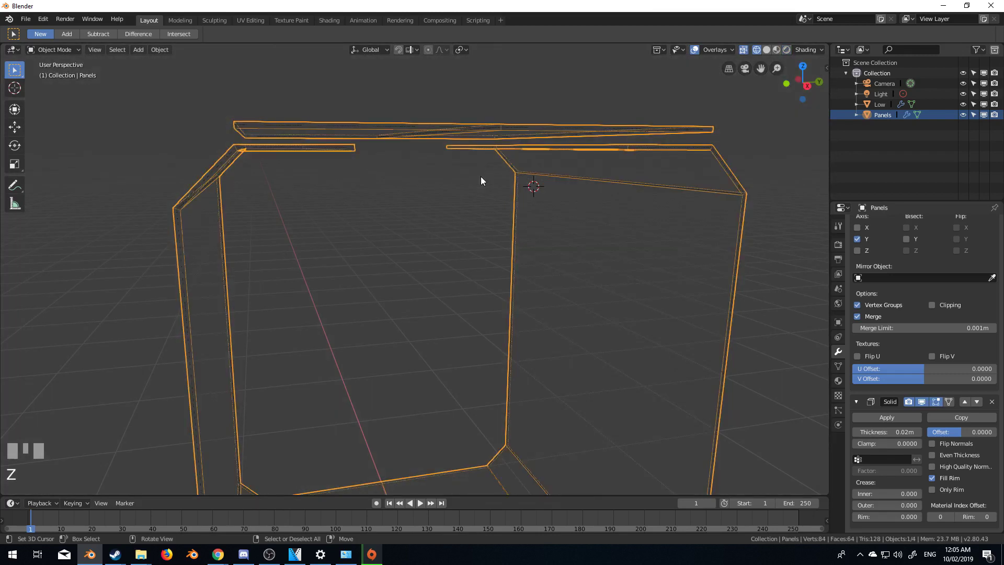
pyautogui.press('KP_3')
pyautogui.keyDown('shift'); pyautogui.moveTo(482, 181); pyautogui.dragTo(482, 276, button='middle'); pyautogui.keyUp('shift')
pyautogui.scroll(5, 462, 285)
pyautogui.scroll(3, 556, 206)
pyautogui.moveTo(556, 206); pyautogui.dragTo(523, 213, button='middle')
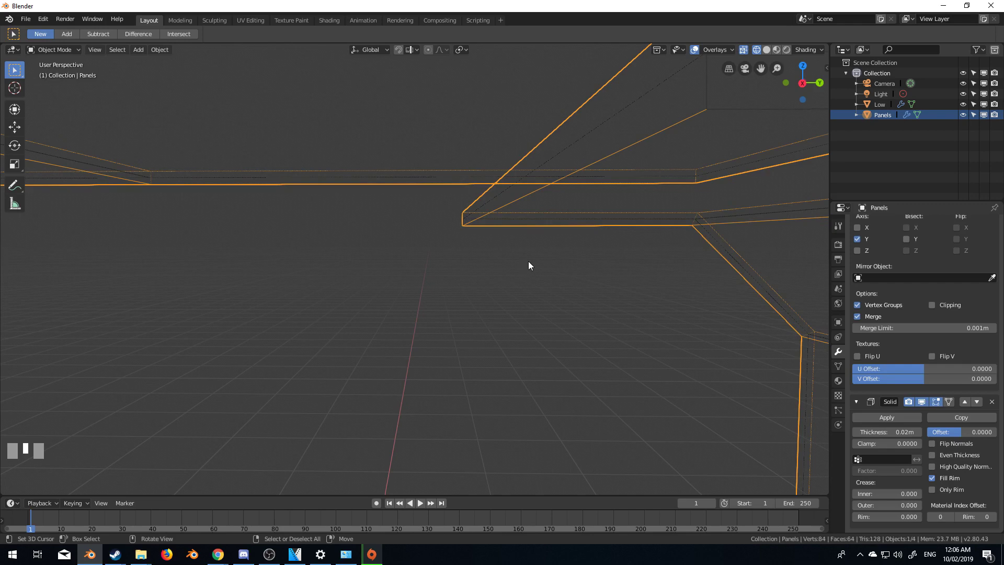
pyautogui.press('z')
pyautogui.click(680, 287)
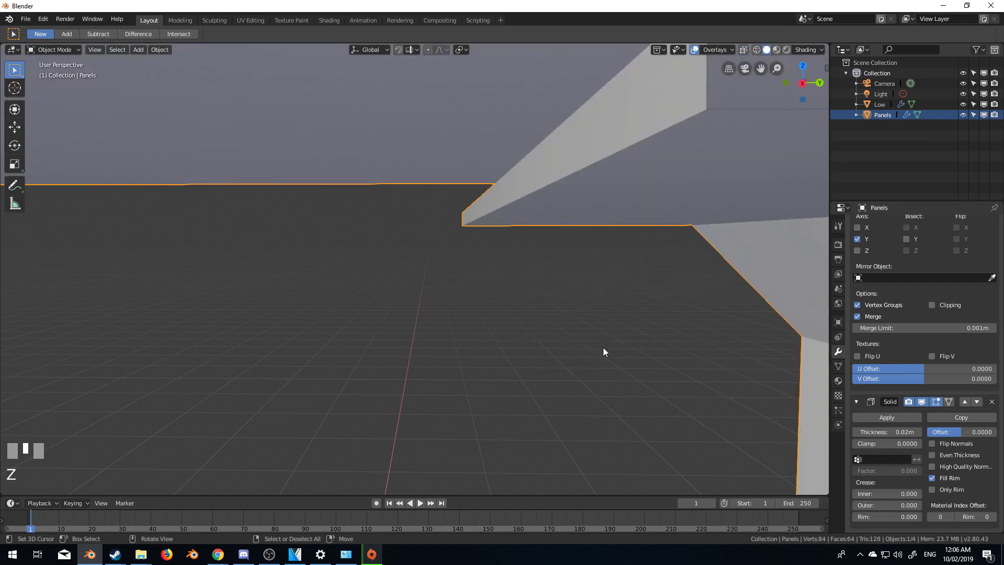
pyautogui.scroll(-2, 448, 346)
pyautogui.scroll(-5, 448, 345)
pyautogui.moveTo(403, 365); pyautogui.dragTo(500, 347, button='middle')
# Step: In Edit Mode, add a centred edge loop across the Panels floor
pyautogui.press('Tab')
pyautogui.moveTo(483, 388); pyautogui.dragTo(449, 343, button='middle')
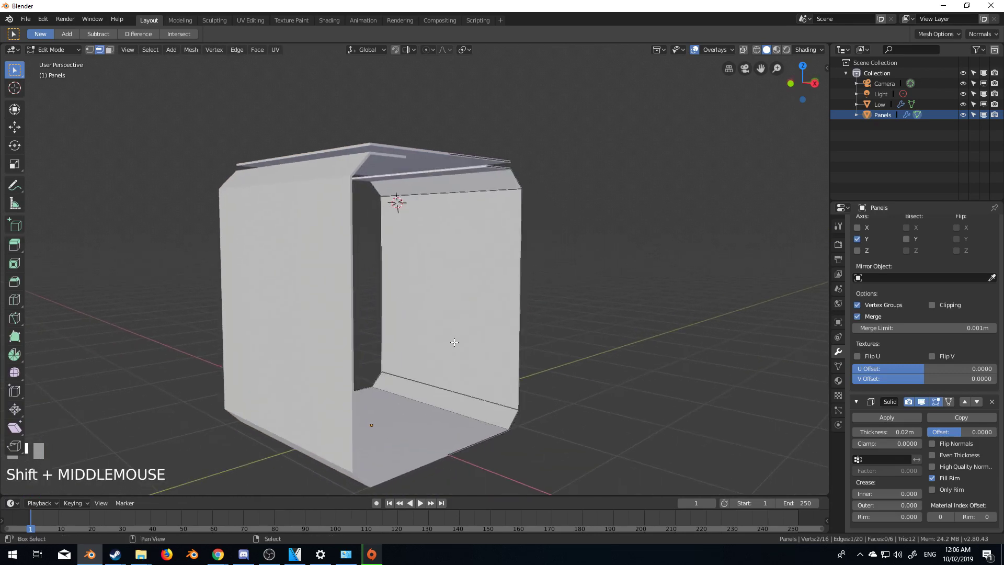
pyautogui.scroll(3, 472, 388)
pyautogui.moveTo(472, 389); pyautogui.dragTo(389, 423, button='middle')
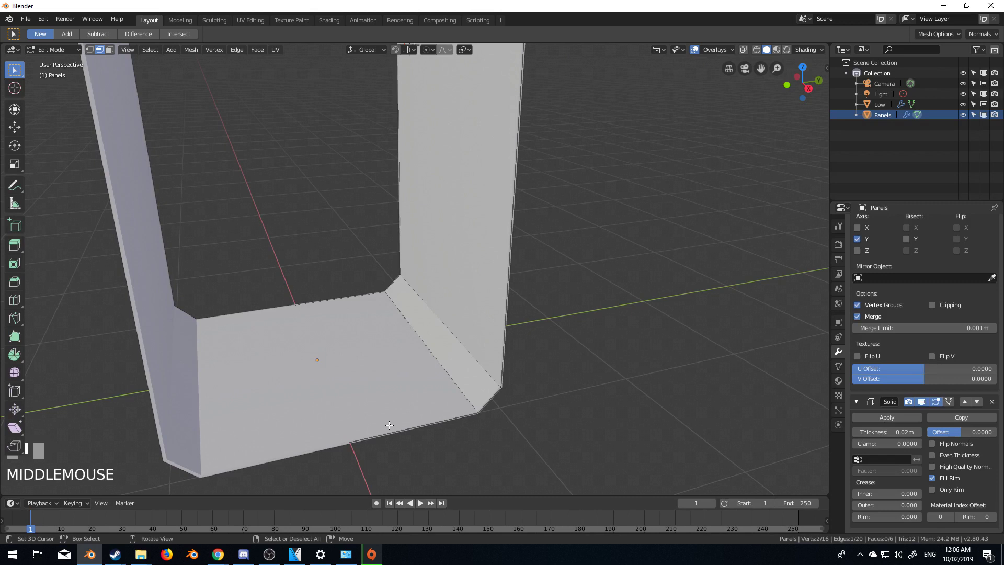
pyautogui.hotkey('ctrl', 'r')
pyautogui.click(393, 435)
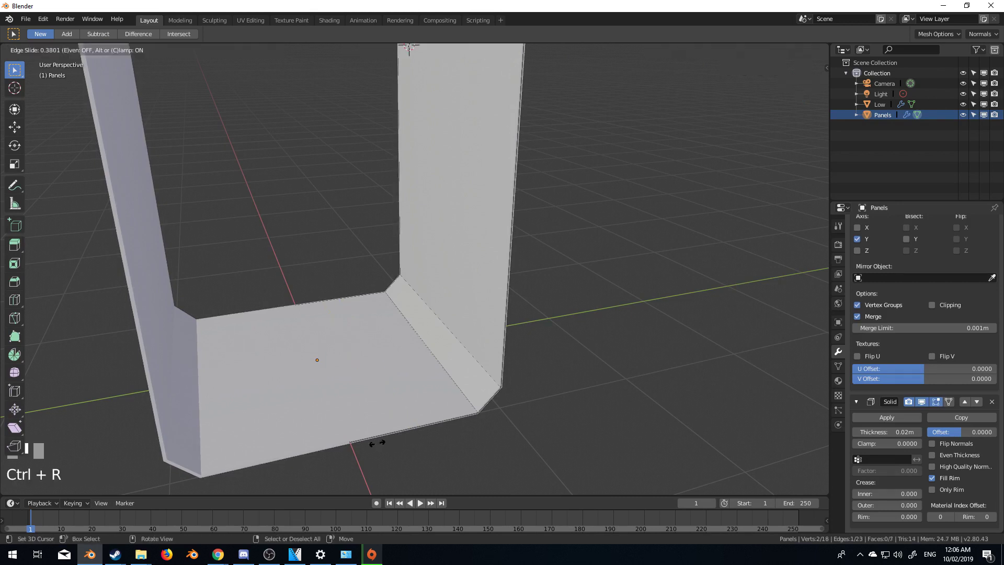
pyautogui.rightClick(385, 442)
pyautogui.moveTo(390, 441); pyautogui.dragTo(366, 416, button='middle')
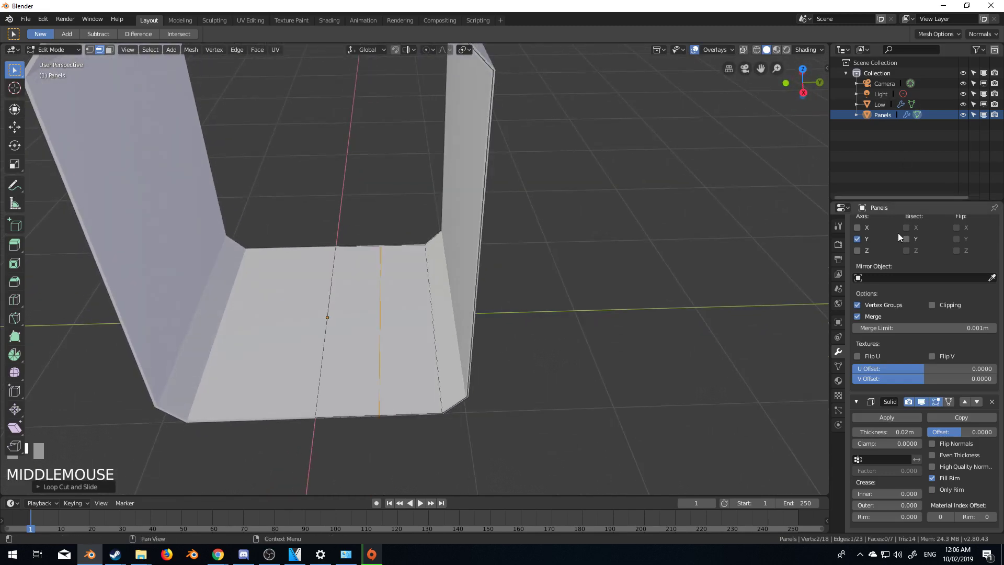
# Step: Turn off the Solidify modifier's viewport display, keep it for rendering, and hide Low again
pyautogui.click(909, 402)
pyautogui.click(909, 402)
pyautogui.click(922, 402)
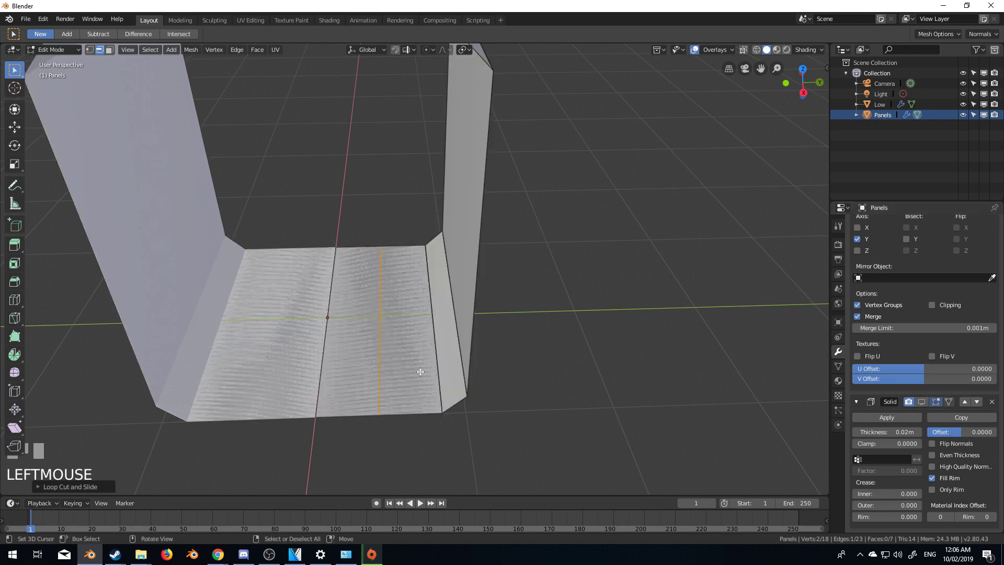
pyautogui.moveTo(413, 361); pyautogui.dragTo(436, 343, button='middle')
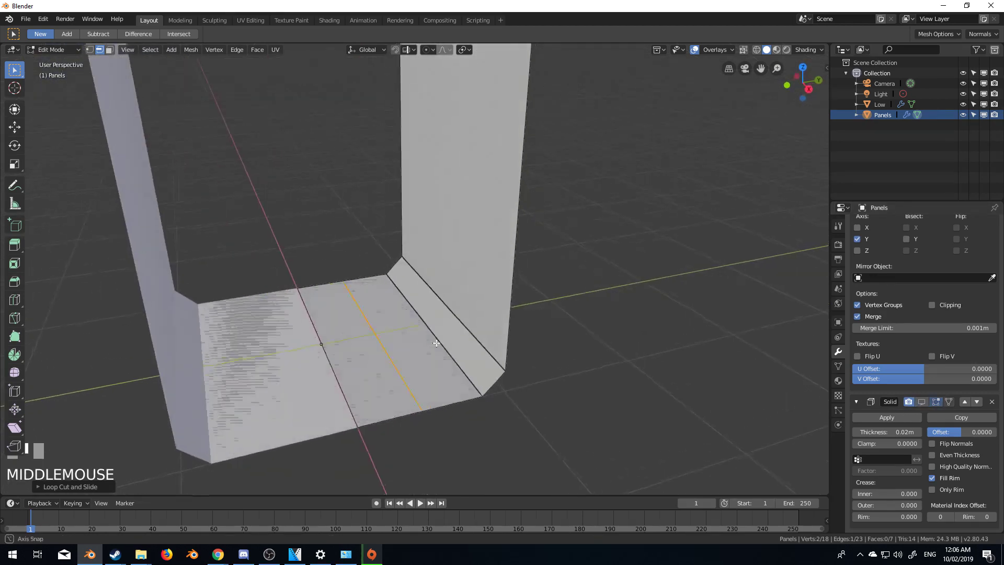
pyautogui.click(963, 104)
pyautogui.keyDown('shift'); pyautogui.moveTo(349, 331); pyautogui.dragTo(393, 261, button='middle'); pyautogui.keyUp('shift')
pyautogui.moveTo(500, 356); pyautogui.dragTo(437, 328, button='middle')
# Step: Bevel the new floor loop by 0.01 and delete its face to leave a gap
pyautogui.hotkey('ctrl', 'b')
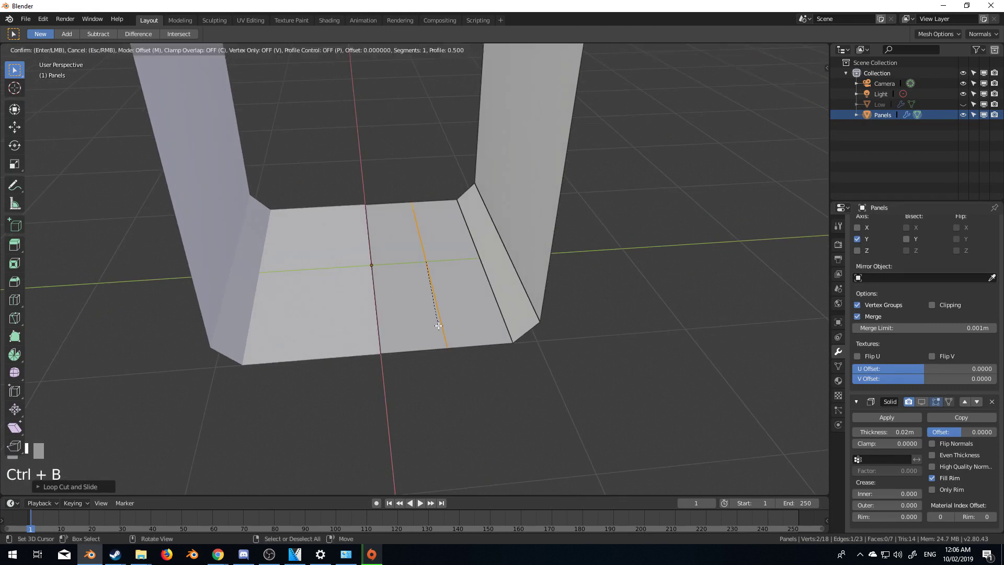
pyautogui.write('.01')
pyautogui.press('KP_Enter')
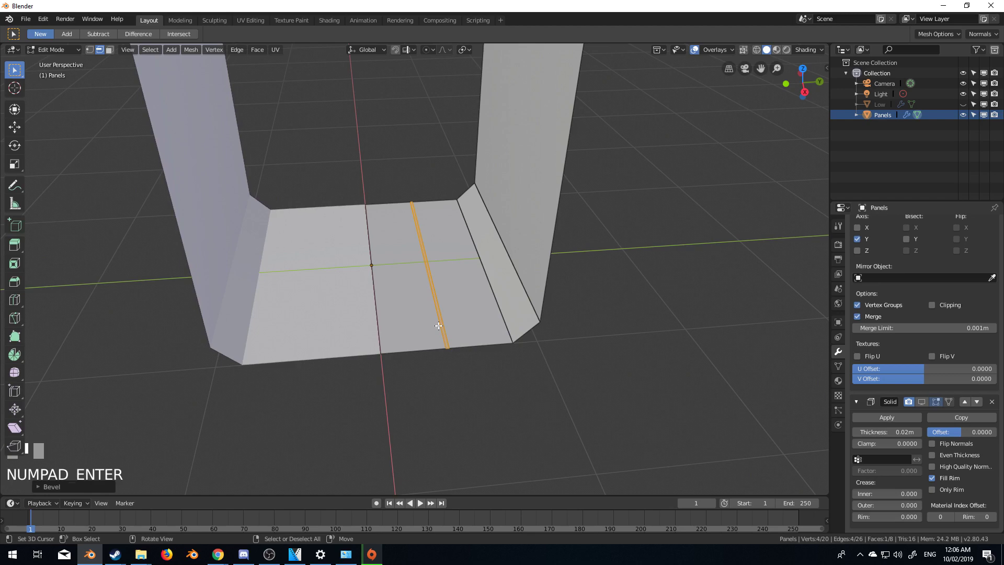
pyautogui.press('Delete')
pyautogui.click(438, 326)
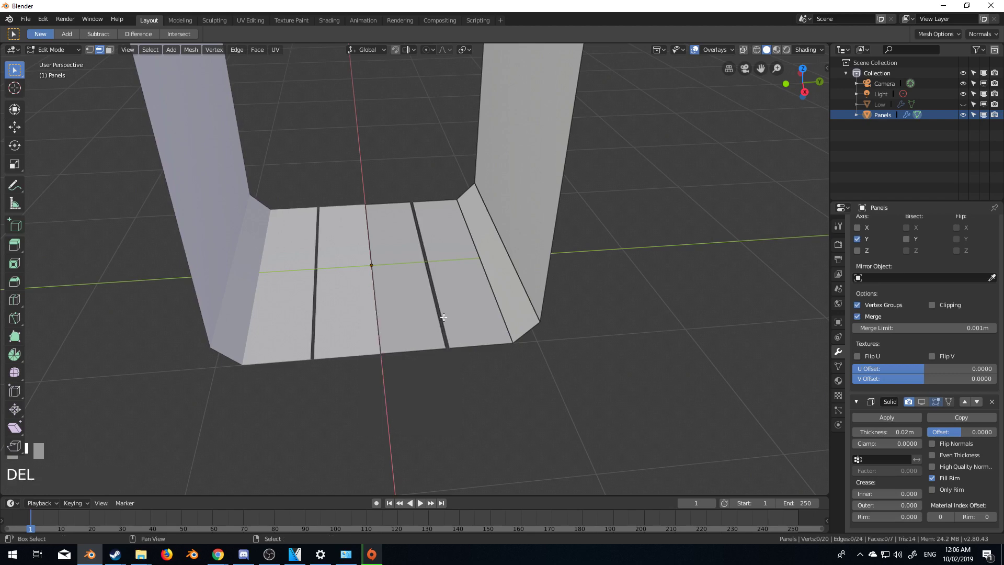
# Step: Add two centred edge loops and scale the floor loops apart for wider groove spacing
pyautogui.moveTo(438, 326); pyautogui.dragTo(539, 341, button='middle')
pyautogui.hotkey('ctrl', 'r')
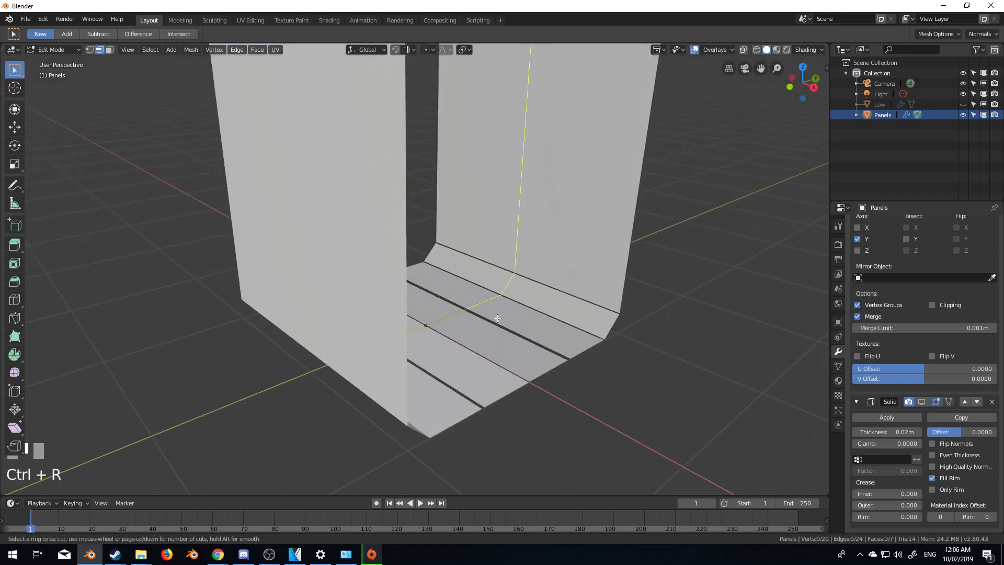
pyautogui.scroll(1, 497, 318)
pyautogui.click(502, 322)
pyautogui.rightClick(506, 324)
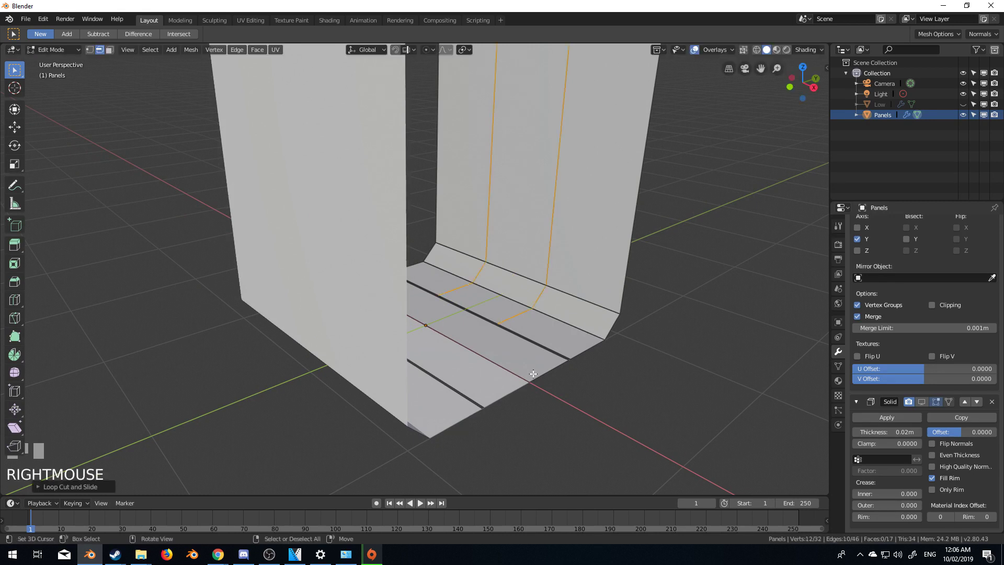
pyautogui.press('s')
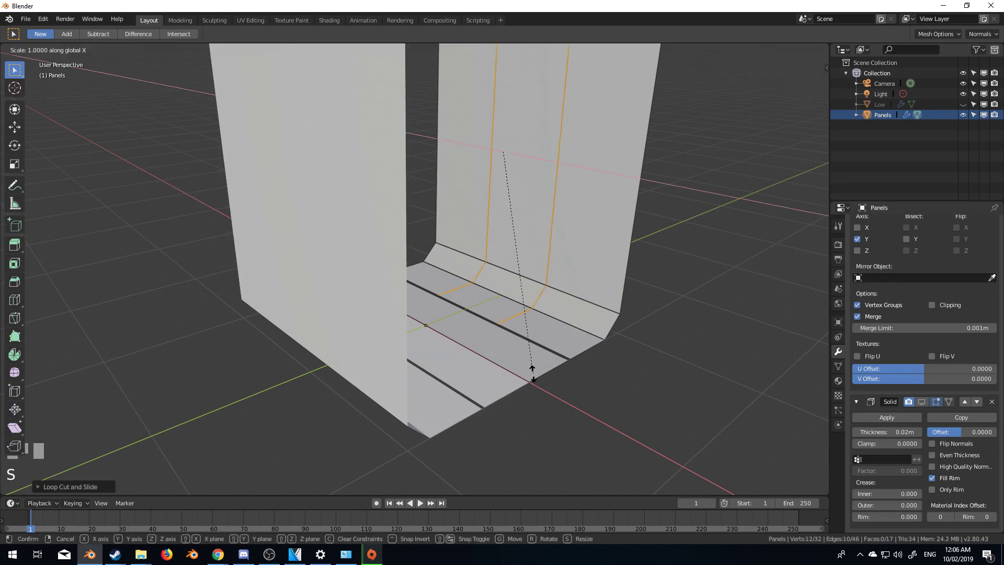
pyautogui.click(643, 423)
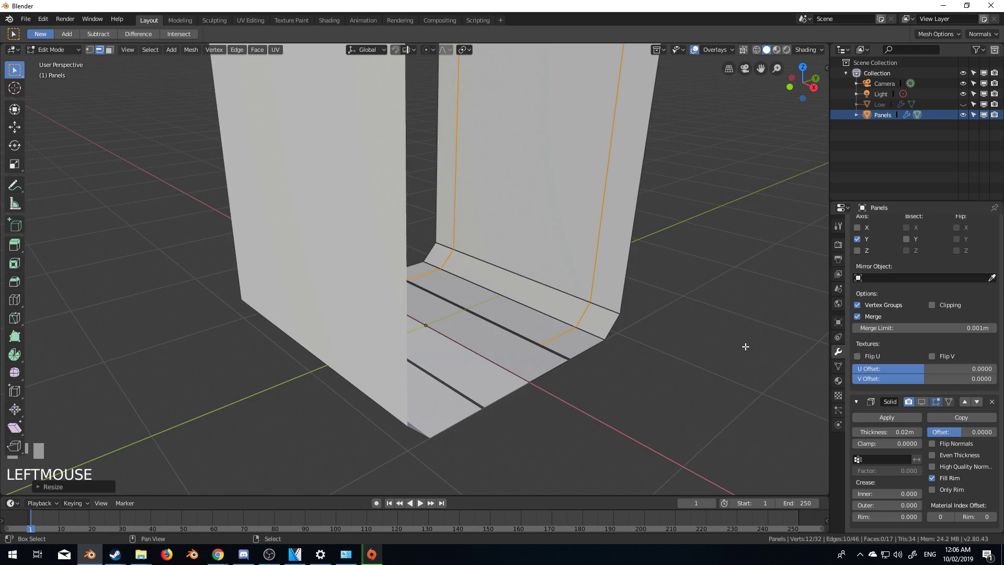
# Step: Loop-cut the side wall near the panel top, bevel it and delete the strip's faces
pyautogui.moveTo(745, 345); pyautogui.dragTo(581, 305, button='middle')
pyautogui.hotkey('ctrl', 'r')
pyautogui.click(592, 297)
pyautogui.click(589, 218)
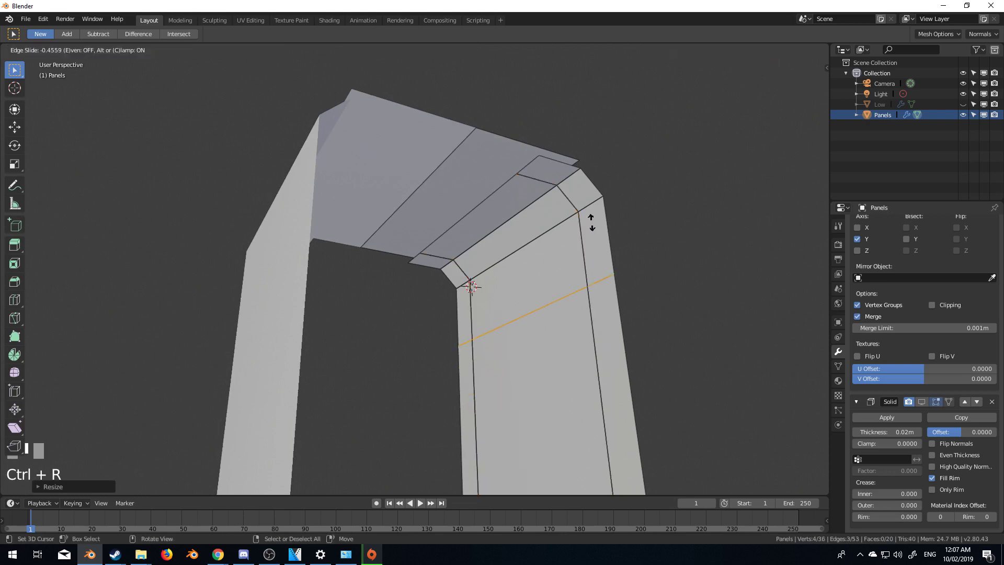
pyautogui.keyDown('shift'); pyautogui.moveTo(590, 217); pyautogui.dragTo(586, 348, button='middle'); pyautogui.keyUp('shift')
pyautogui.scroll(-4, 589, 314)
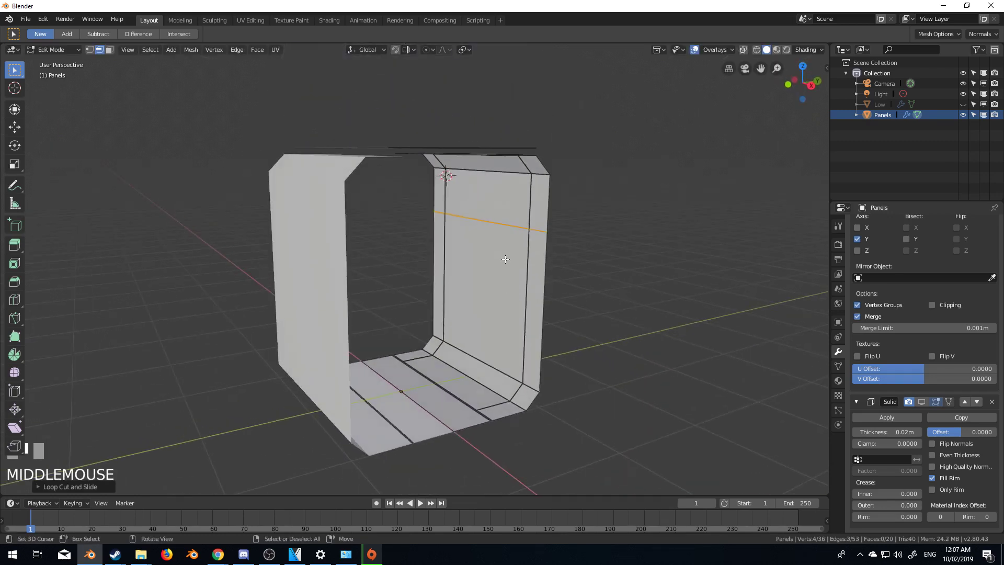
pyautogui.hotkey('ctrl', 'b')
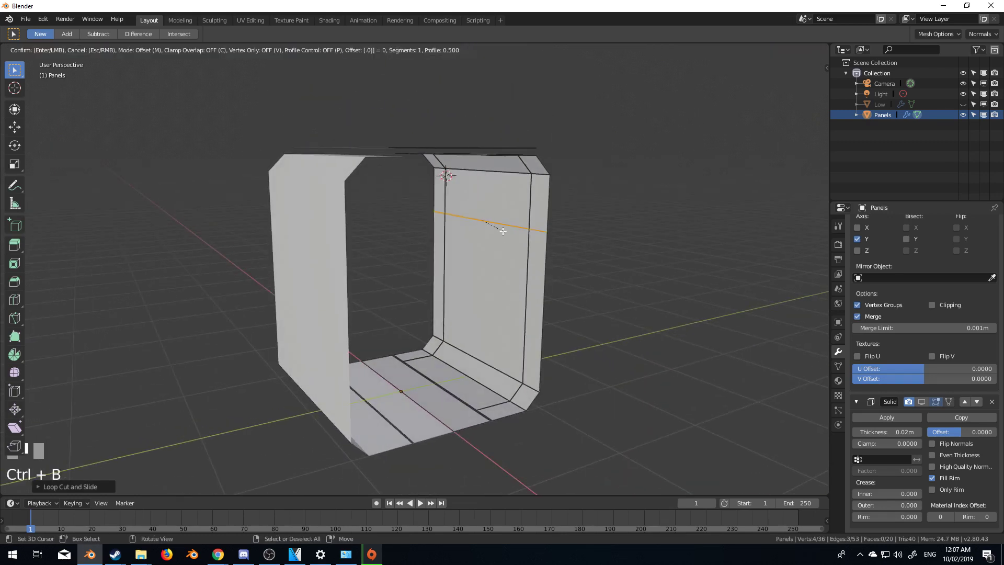
pyautogui.press('KP_Enter')
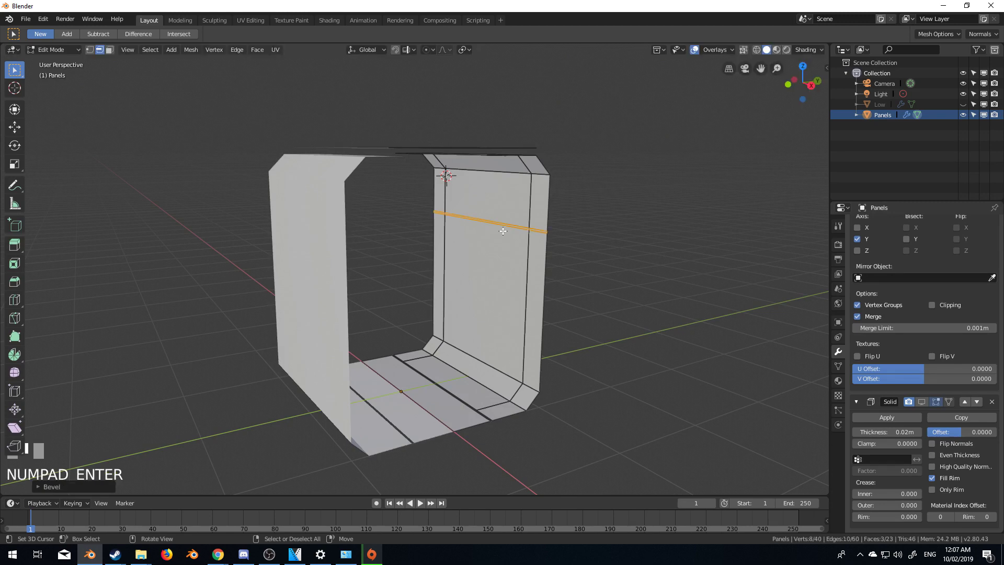
pyautogui.press('Delete')
pyautogui.click(503, 231)
# Step: Cut a matching seam gap across the other wall with a centred loop, bevel and face deletion
pyautogui.moveTo(461, 173); pyautogui.dragTo(440, 175, button='middle')
pyautogui.hotkey('ctrl', 'r')
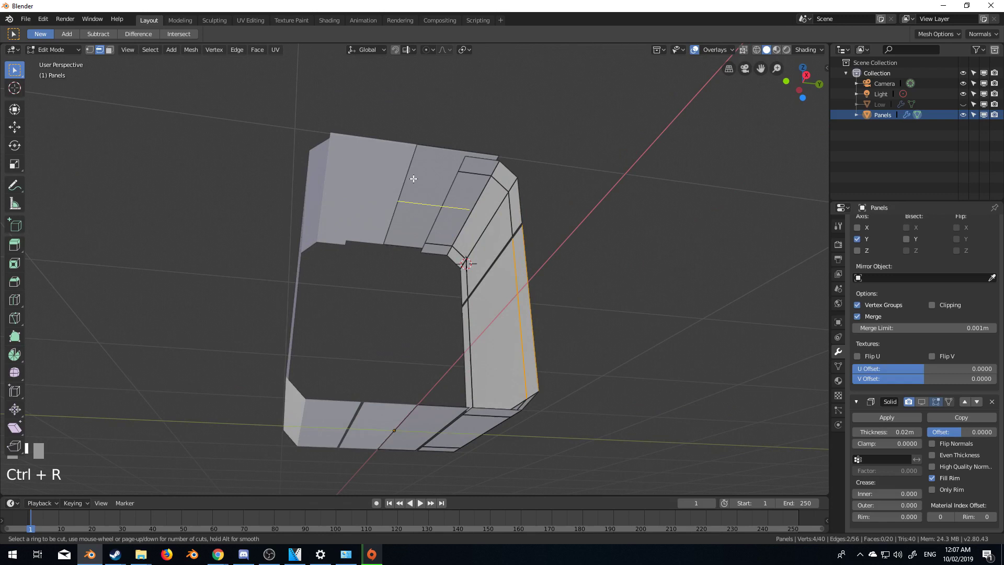
pyautogui.click(411, 182)
pyautogui.rightClick(415, 201)
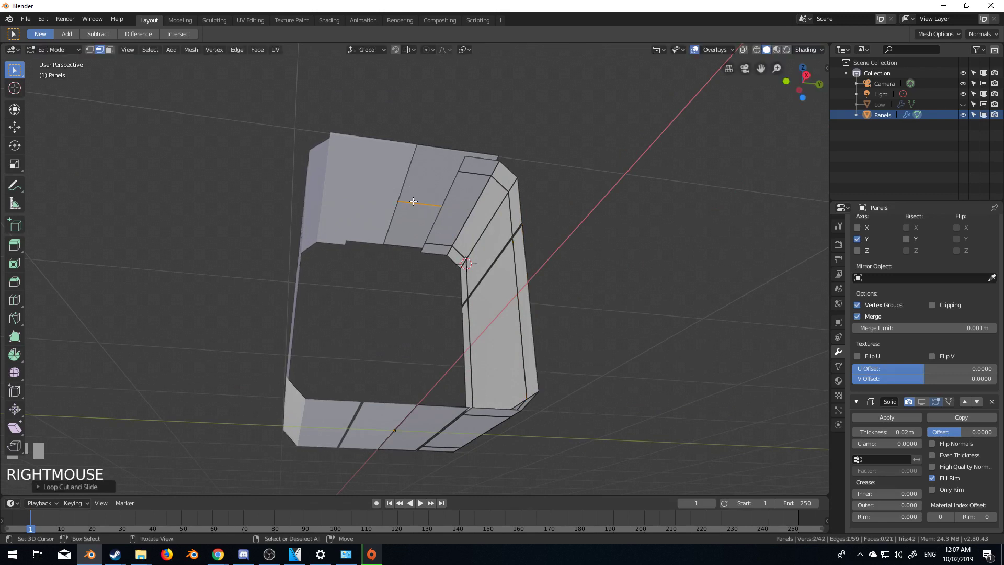
pyautogui.hotkey('ctrl', 'b')
pyautogui.press('KP_Enter')
pyautogui.press('Delete')
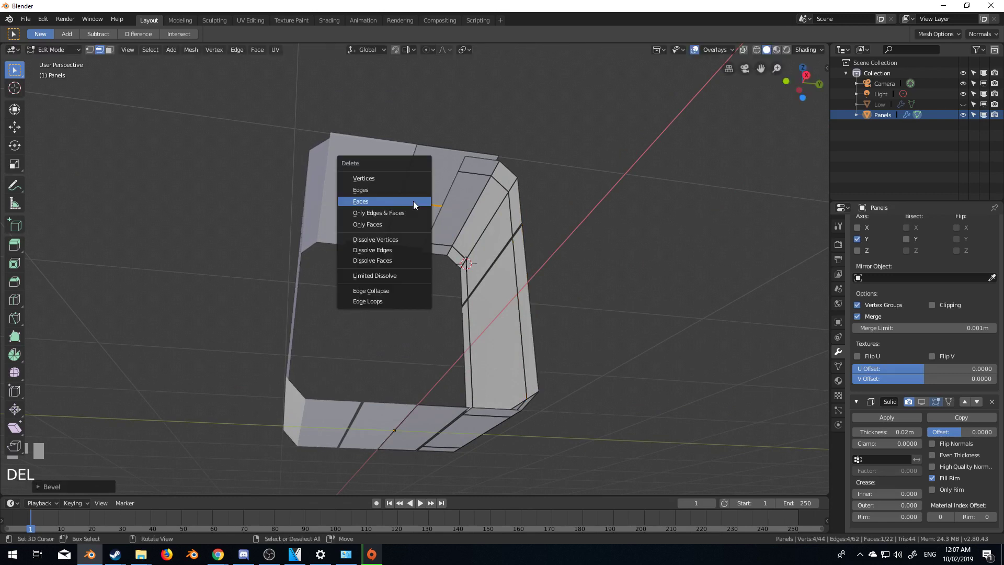
pyautogui.press('Return')
# Step: Bevel the selected inner and outer edge loops and delete the strip to open another seam
pyautogui.moveTo(413, 205); pyautogui.dragTo(471, 271, button='middle')
pyautogui.scroll(-1, 471, 271)
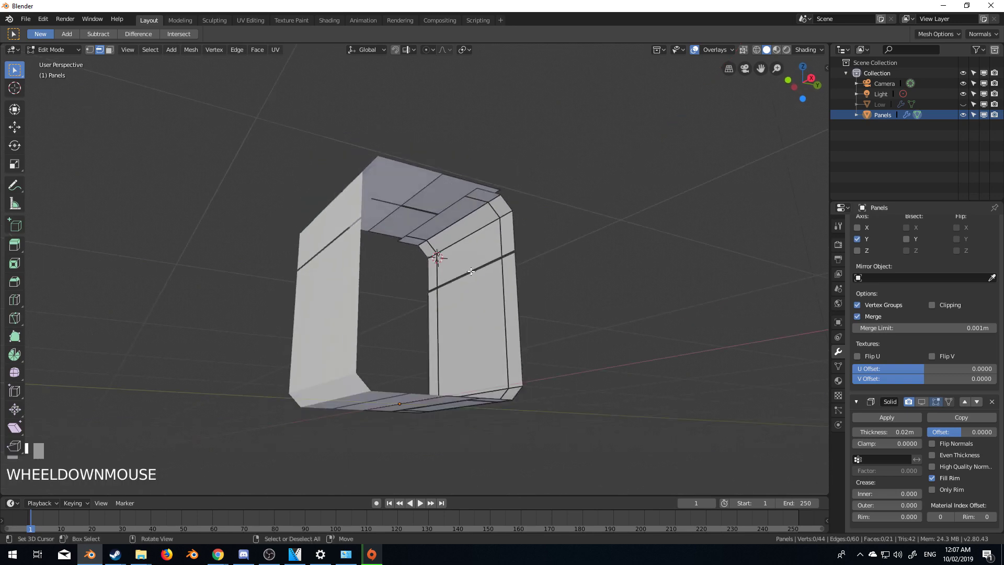
pyautogui.keyDown('alt'); pyautogui.rightClick(428, 246); pyautogui.keyUp('alt')
pyautogui.keyDown('alt'); pyautogui.keyDown('shift'); pyautogui.rightClick(506, 251); pyautogui.keyUp('shift'); pyautogui.keyUp('alt')
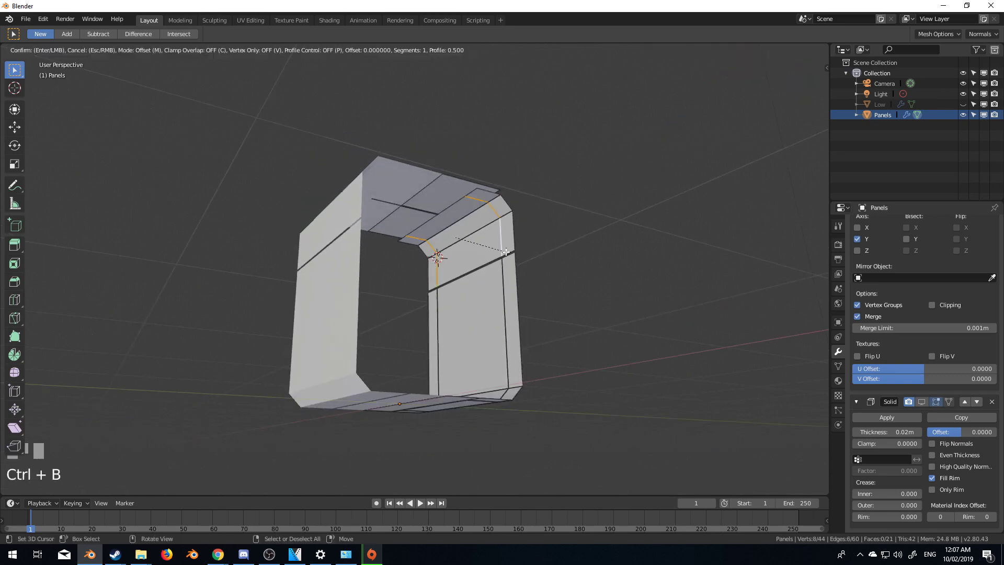
pyautogui.press('KP_Enter')
pyautogui.press('Delete')
pyautogui.click(507, 253)
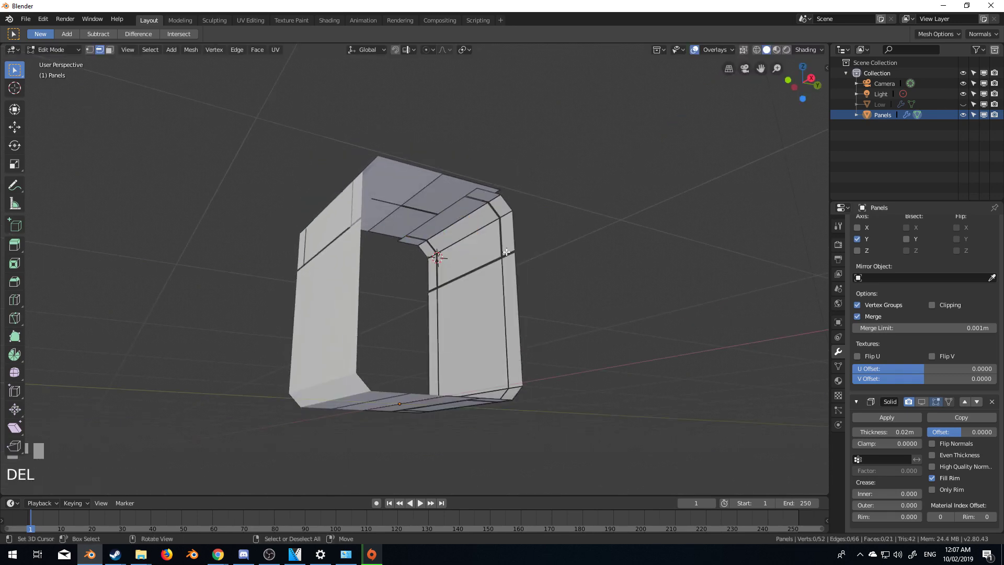
pyautogui.moveTo(507, 252); pyautogui.dragTo(423, 337, button='middle')
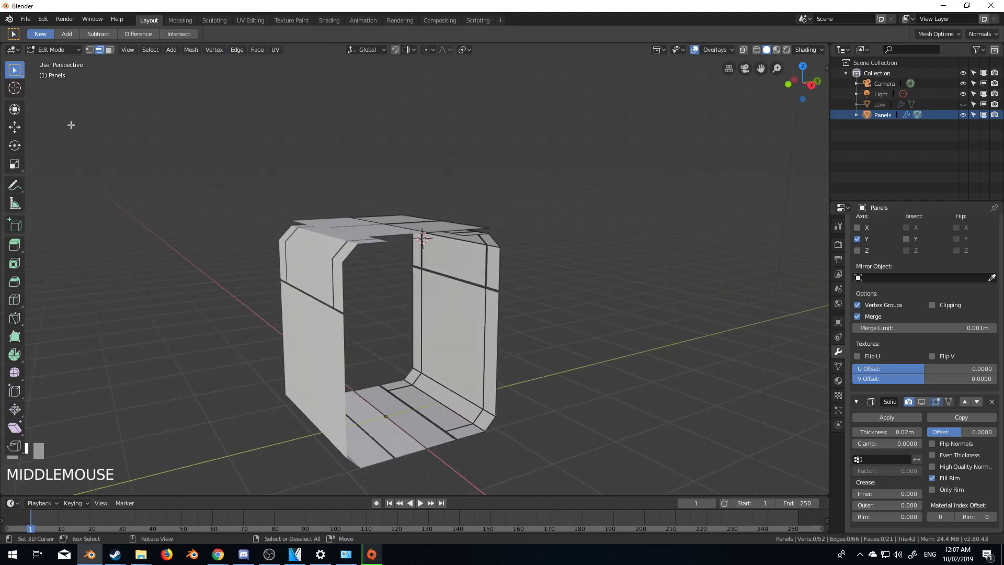
# Step: Inset the lower wall face, bevel its border into a thin strip, and delete it to leave a groove
pyautogui.click(110, 51)
pyautogui.click(455, 306)
pyautogui.keyDown('shift'); pyautogui.moveTo(455, 307); pyautogui.dragTo(459, 332, button='middle'); pyautogui.keyUp('shift')
pyautogui.scroll(4, 560, 393)
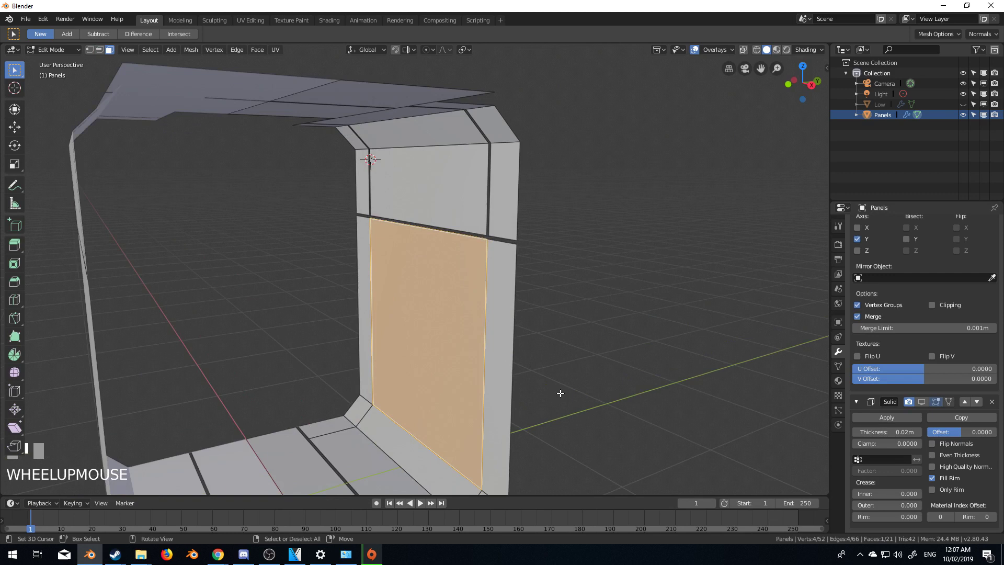
pyautogui.press('i')
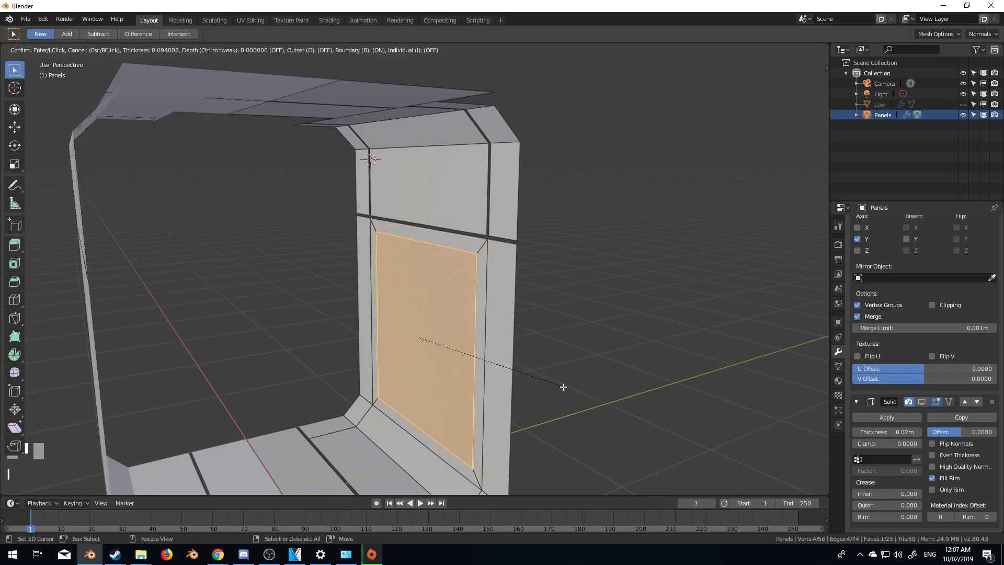
pyautogui.click(561, 388)
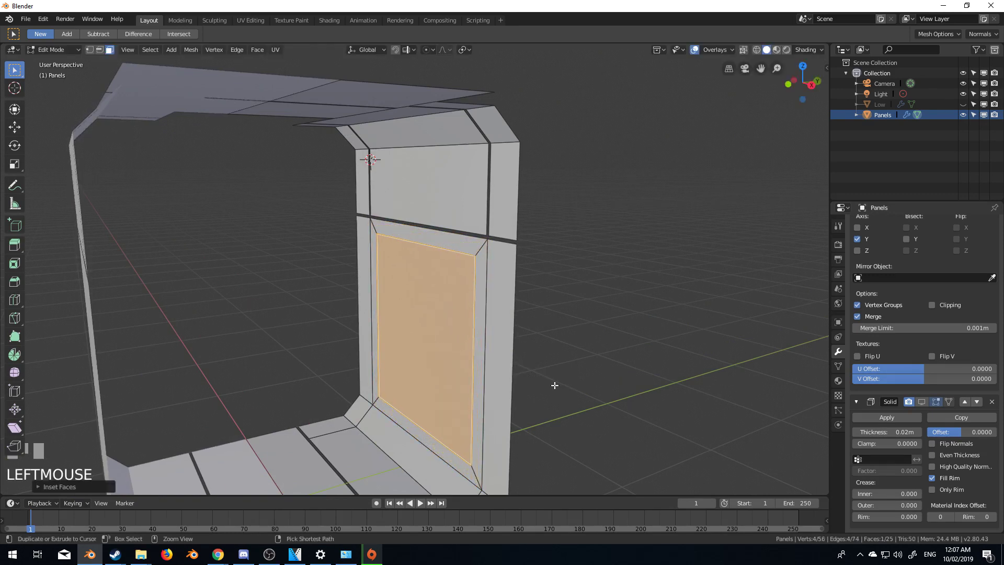
pyautogui.hotkey('ctrl', 'b')
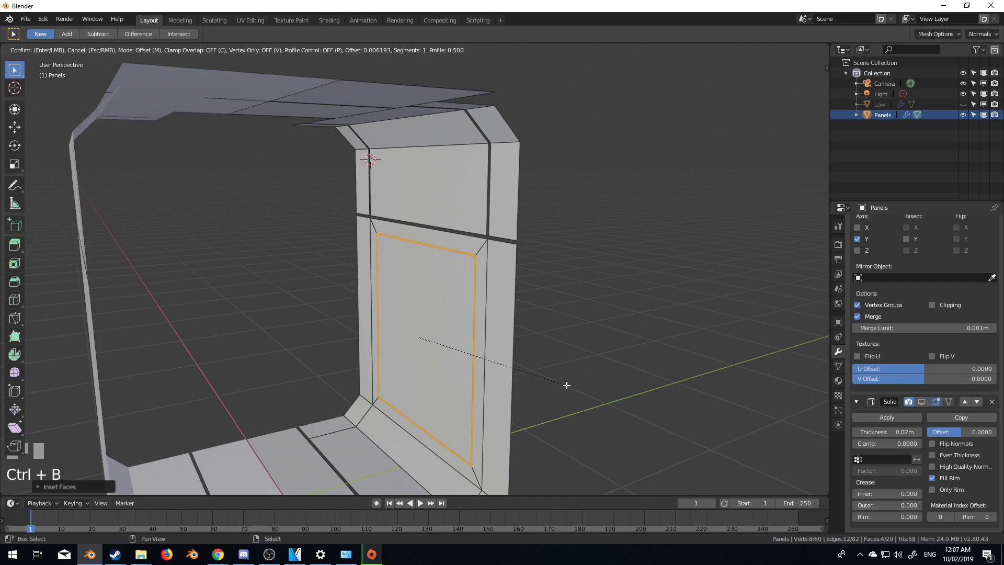
pyautogui.keyDown('shift'); pyautogui.click(567, 386); pyautogui.keyUp('shift')
pyautogui.press('Delete')
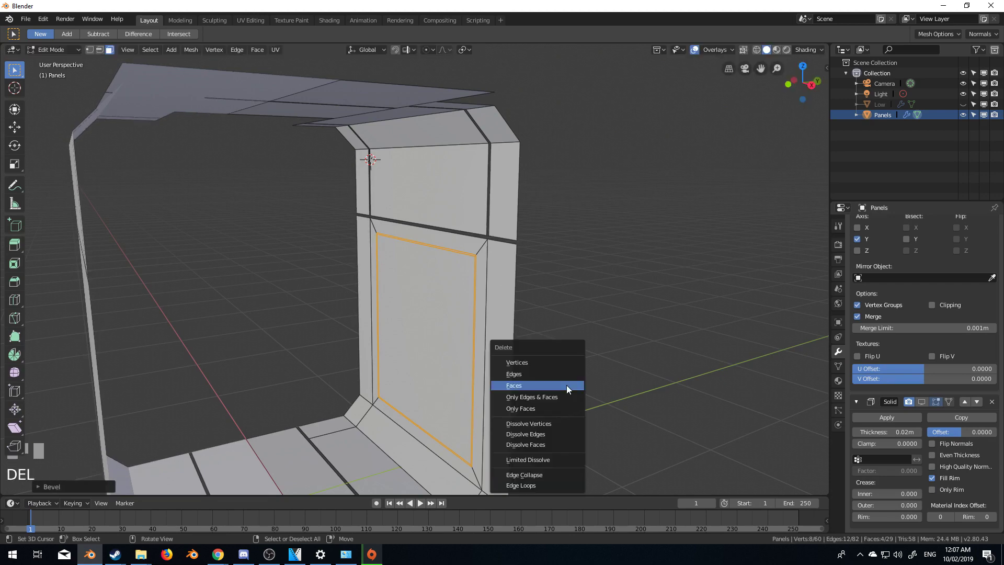
pyautogui.click(566, 385)
pyautogui.scroll(-3, 567, 385)
pyautogui.moveTo(569, 386); pyautogui.dragTo(455, 387, button='middle')
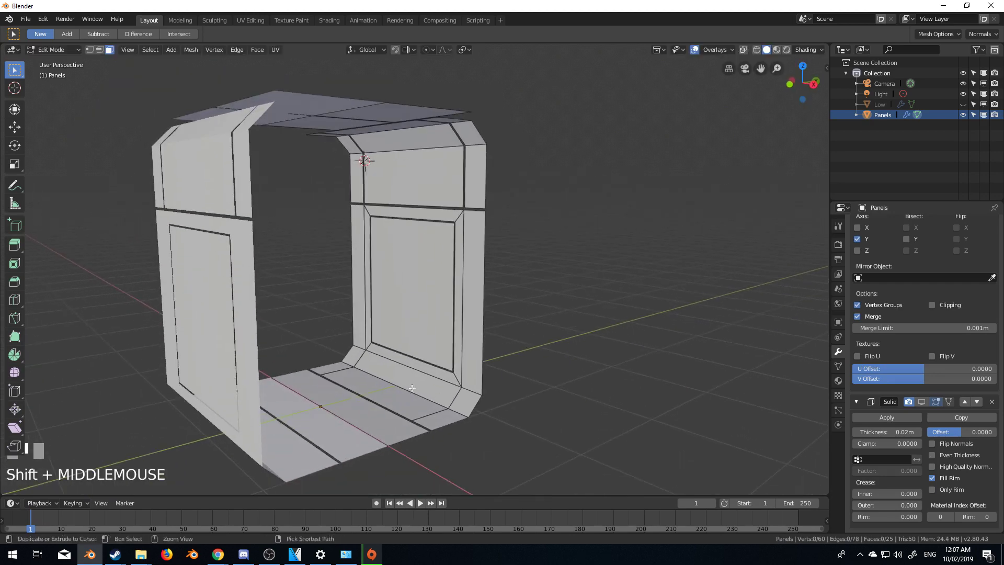
# Step: Add a centred loop cut across the floor, cancel its bevel, and dissolve the unwanted loop
pyautogui.hotkey('ctrl', 'r')
pyautogui.click(404, 384)
pyautogui.rightClick(404, 383)
pyautogui.hotkey('ctrl', 'b')
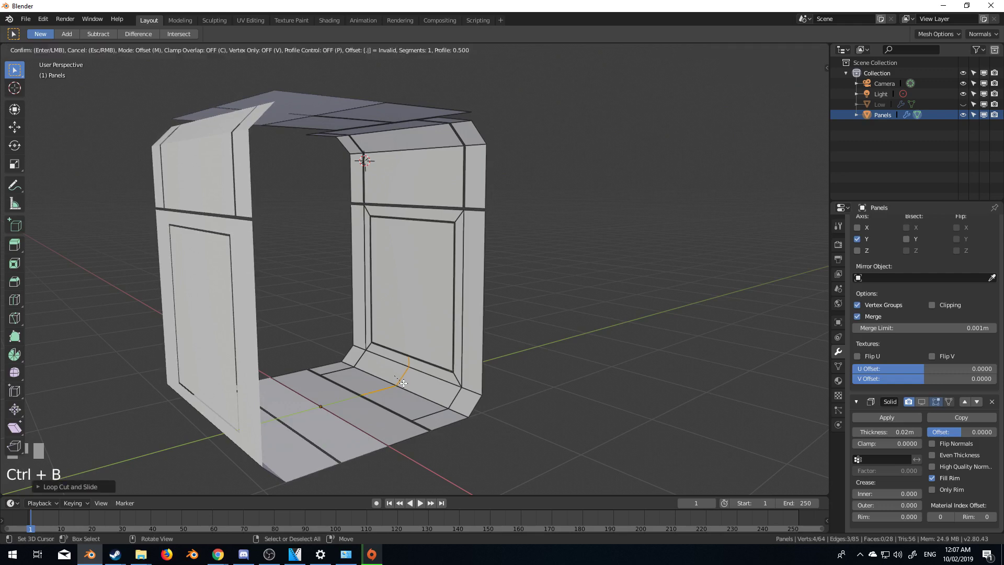
pyautogui.rightClick(403, 383)
pyautogui.press('Delete')
pyautogui.press('Return')
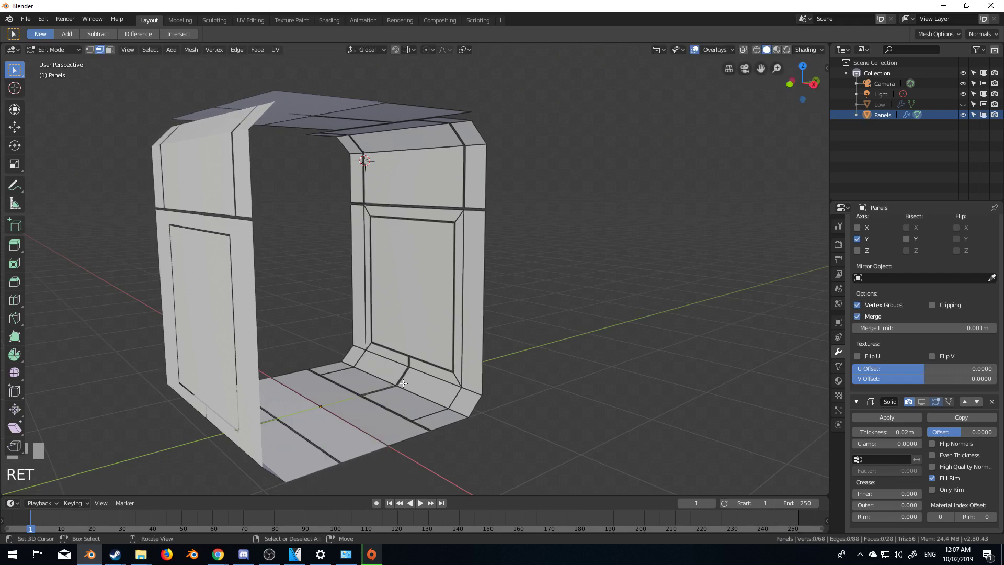
pyautogui.moveTo(409, 385); pyautogui.dragTo(386, 283, button='middle')
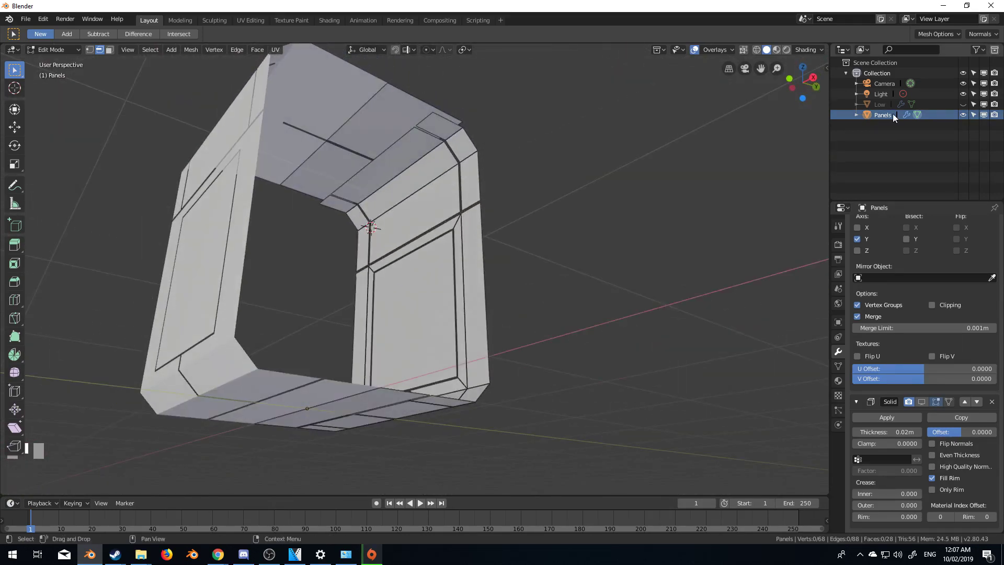
# Step: Show the Solidify thickness while editing, unhide the Low object, and return to Object Mode
pyautogui.click(922, 402)
pyautogui.moveTo(723, 341); pyautogui.dragTo(433, 324, button='middle')
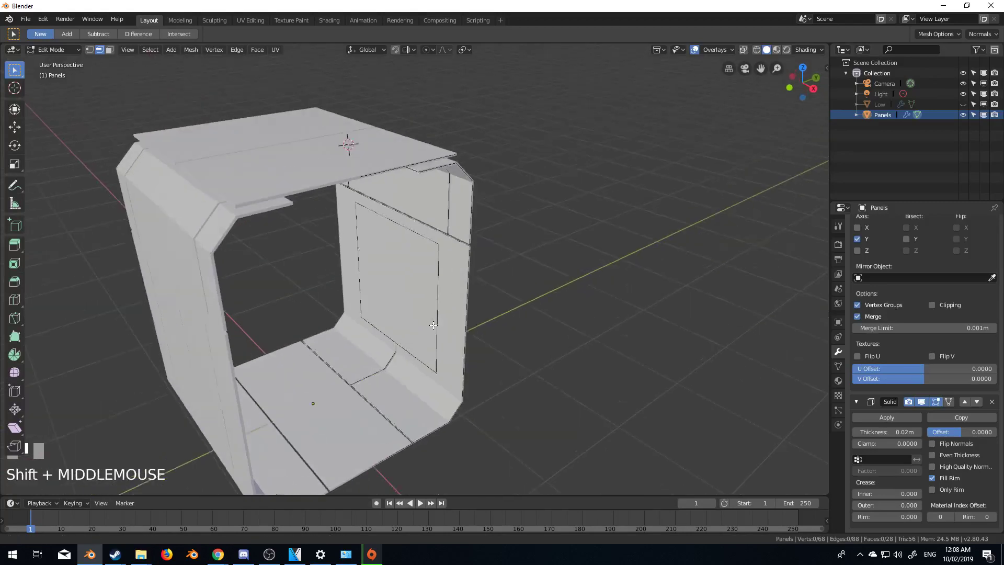
pyautogui.scroll(5, 433, 325)
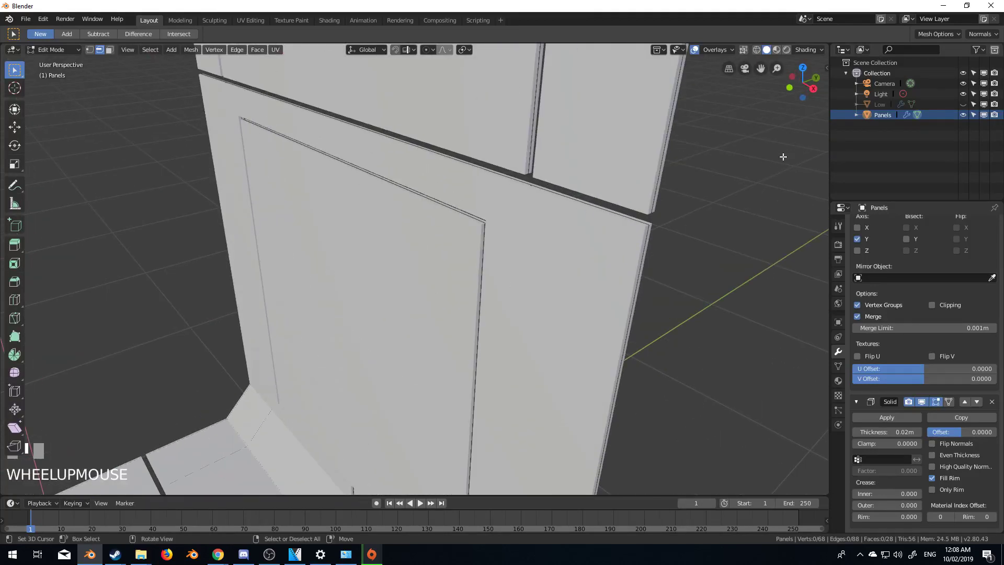
pyautogui.click(963, 104)
pyautogui.moveTo(440, 261); pyautogui.dragTo(379, 262, button='middle')
pyautogui.press('Tab')
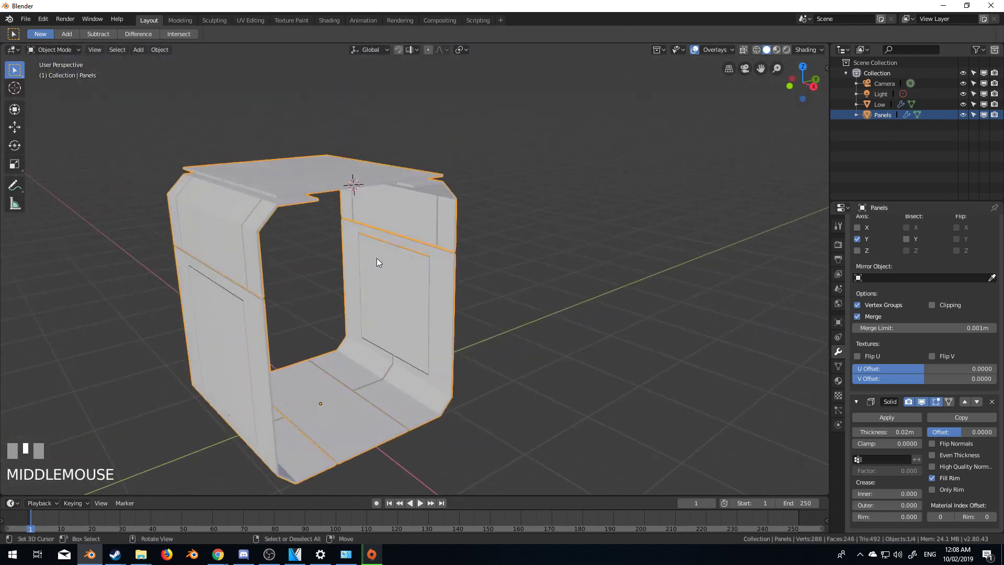
pyautogui.scroll(-1, 863, 424)
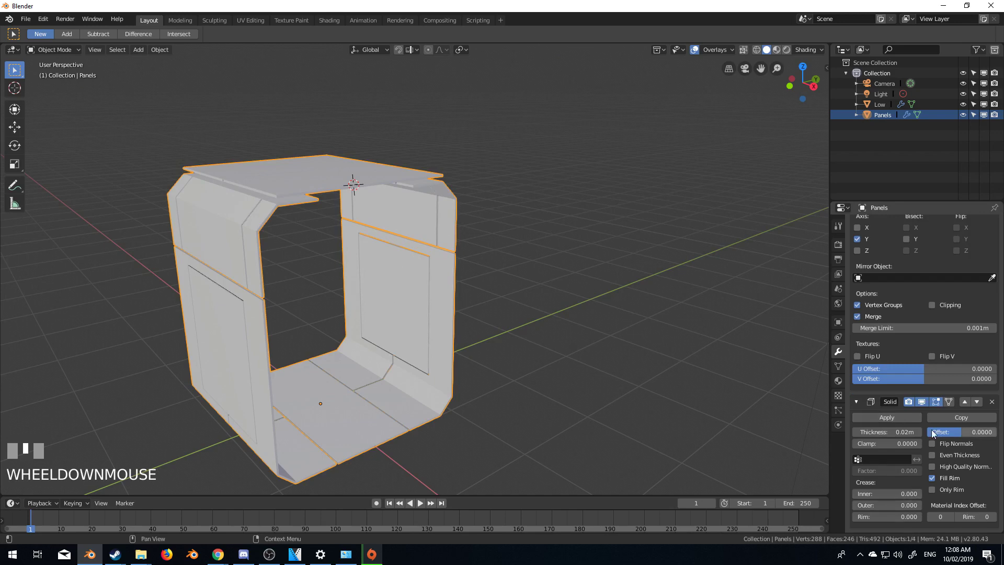
pyautogui.scroll(3, 928, 306)
# Step: Add a Bevel modifier to the Panels trim
pyautogui.click(902, 222)
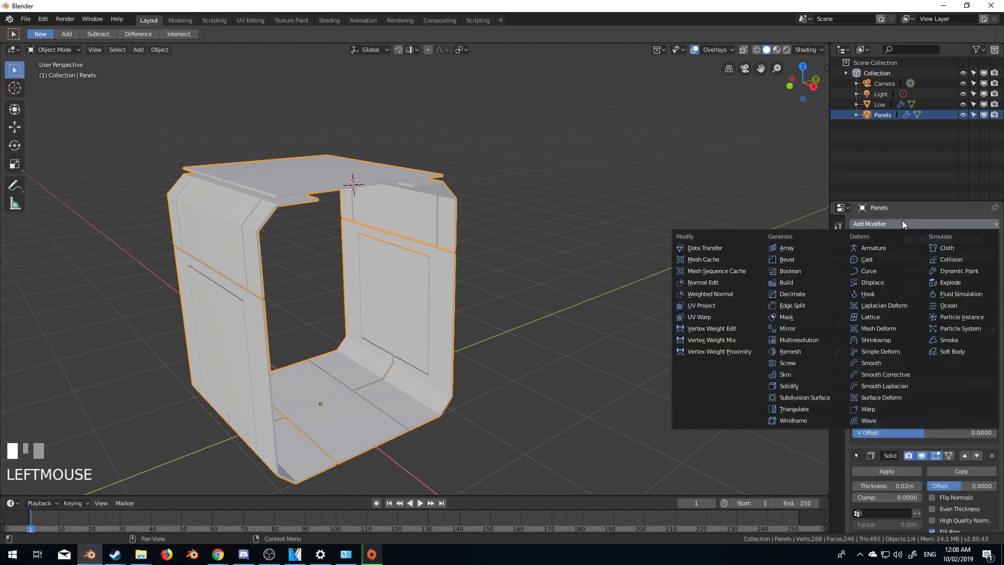
pyautogui.click(787, 259)
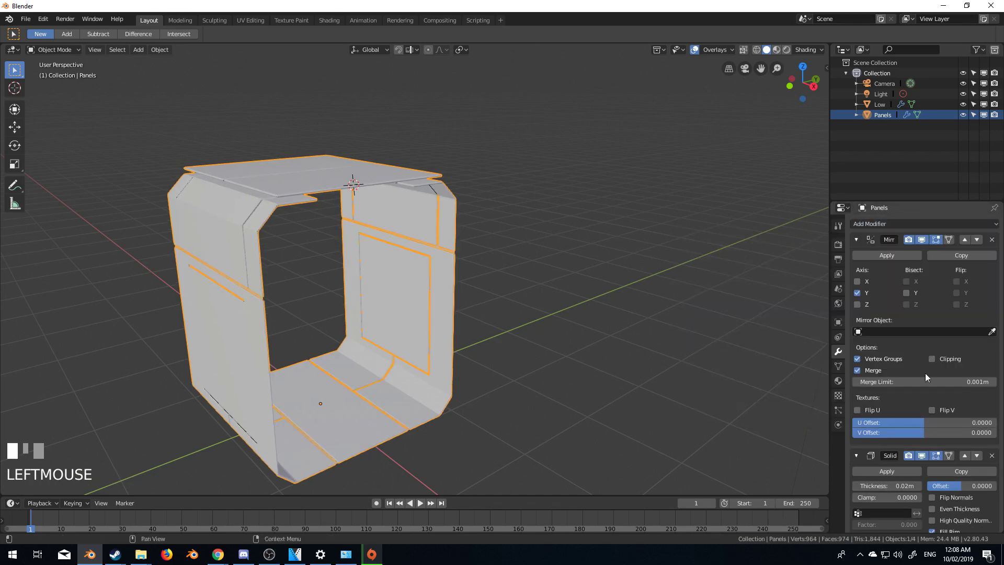
pyautogui.scroll(5, 424, 307)
pyautogui.moveTo(476, 236); pyautogui.dragTo(485, 221, button='middle')
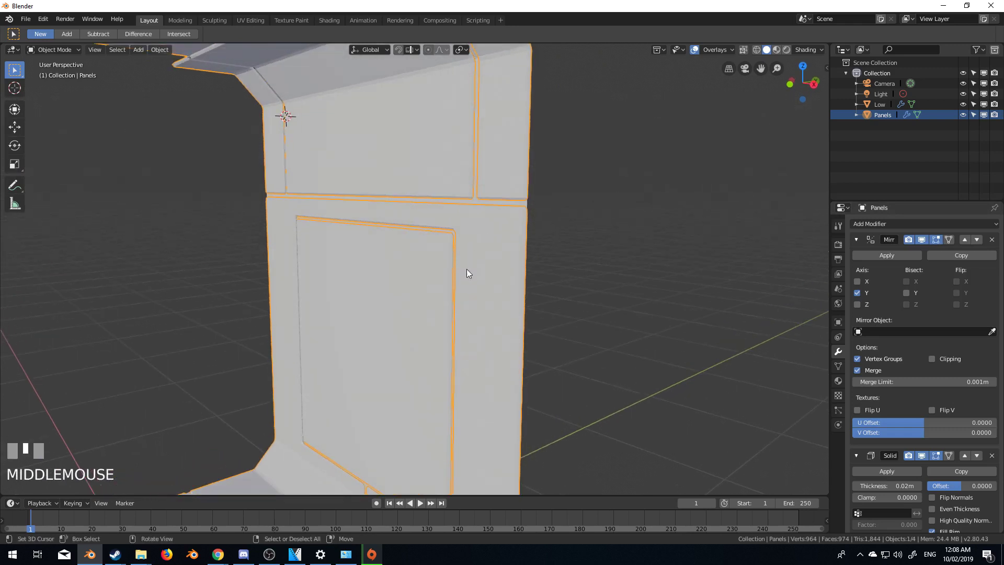
# Step: Toggle Edit Mode on Panels, then select Low and reselect Panels to inspect the trim
pyautogui.press('Tab')
pyautogui.scroll(-5, 485, 281)
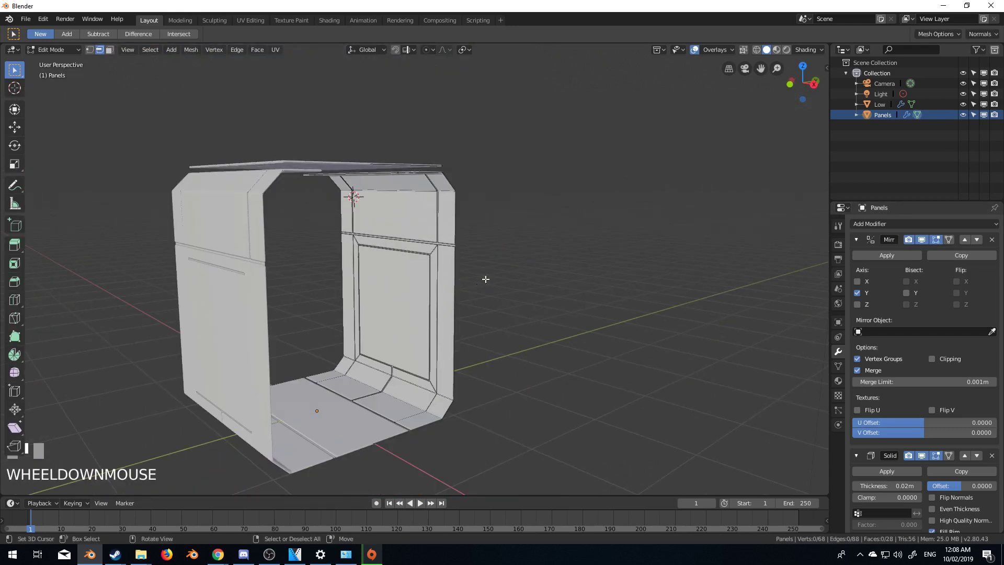
pyautogui.press('Tab')
pyautogui.moveTo(484, 280); pyautogui.dragTo(436, 303, button='middle')
pyautogui.rightClick(412, 402)
pyautogui.scroll(-3, 358, 398)
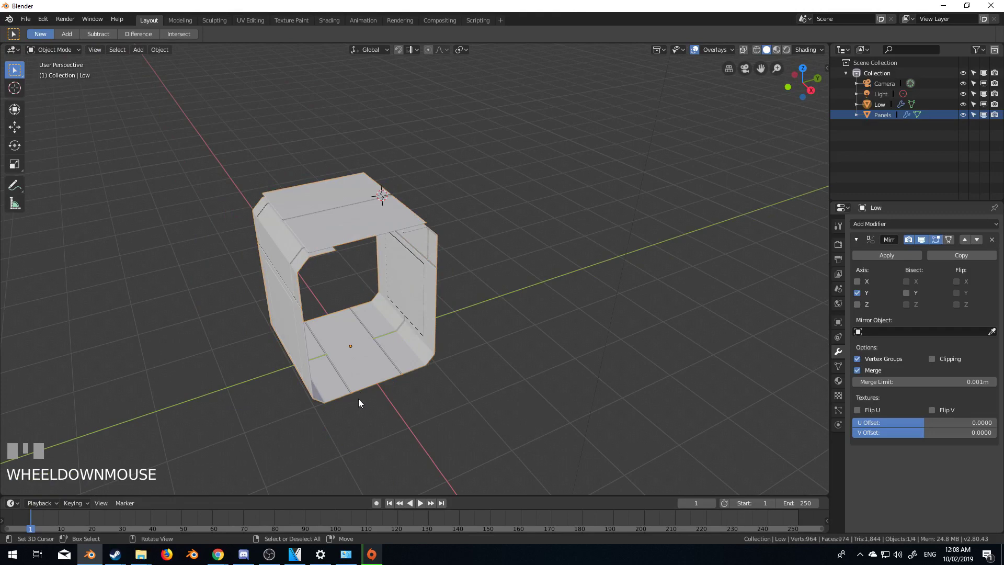
pyautogui.rightClick(359, 399)
pyautogui.moveTo(375, 372); pyautogui.dragTo(419, 361, button='middle')
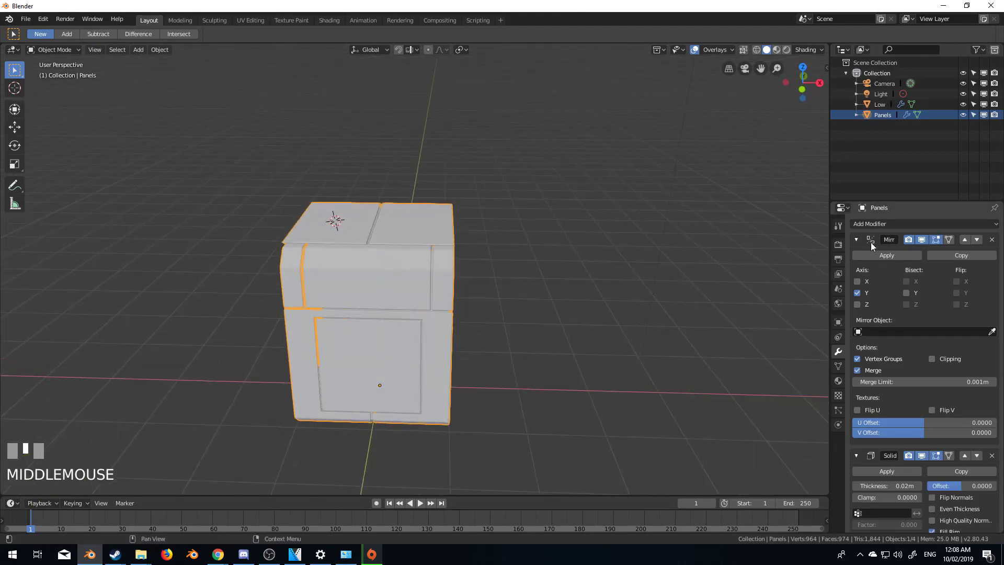
# Step: Add an Array modifier to the Panels trim with a count of 4
pyautogui.click(888, 224)
pyautogui.click(802, 250)
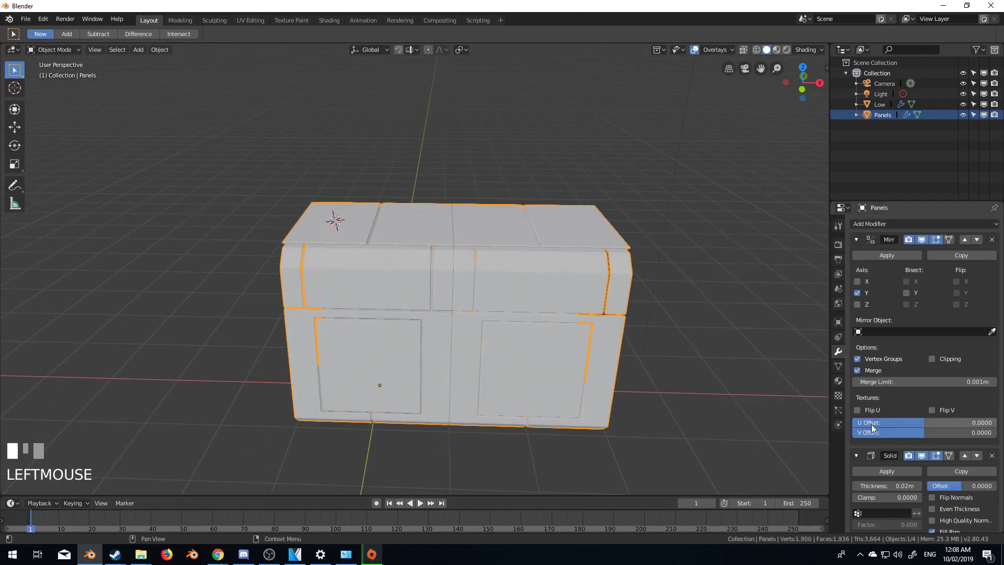
pyautogui.scroll(-10, 936, 459)
pyautogui.scroll(-10, 969, 494)
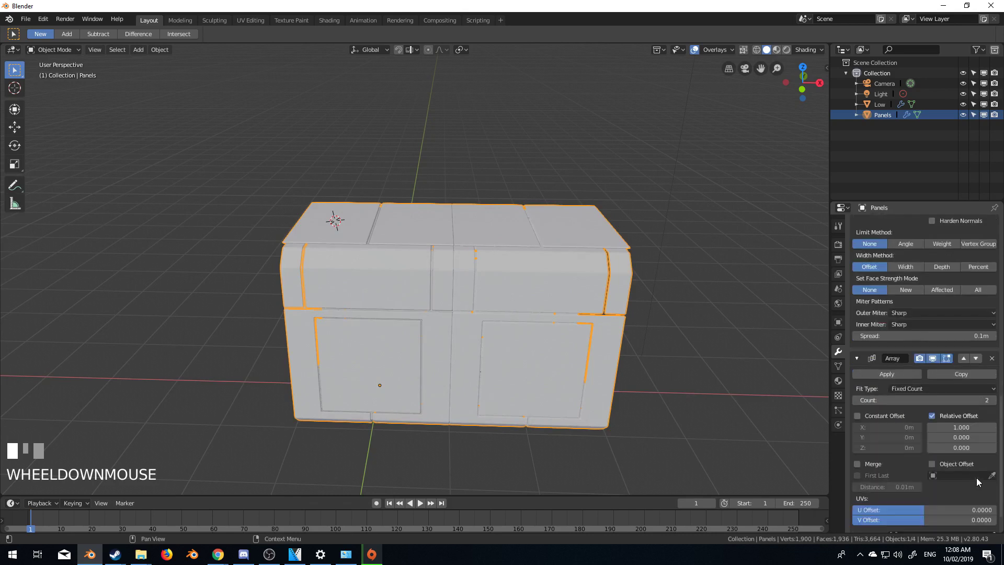
pyautogui.click(994, 400)
pyautogui.moveTo(602, 367); pyautogui.dragTo(680, 397, button='middle')
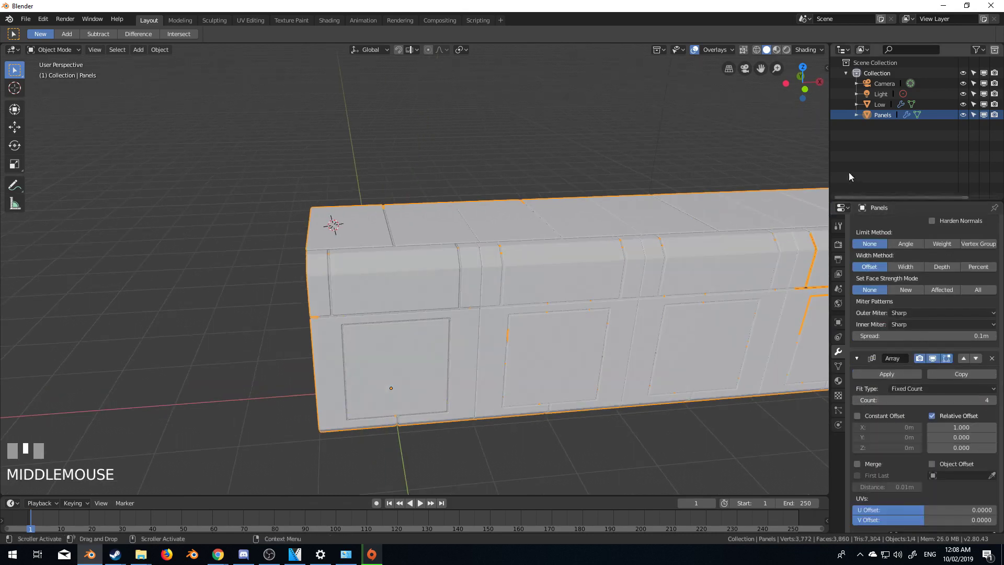
# Step: Select the Low shell and give it an Array modifier with a count of 5
pyautogui.click(880, 104)
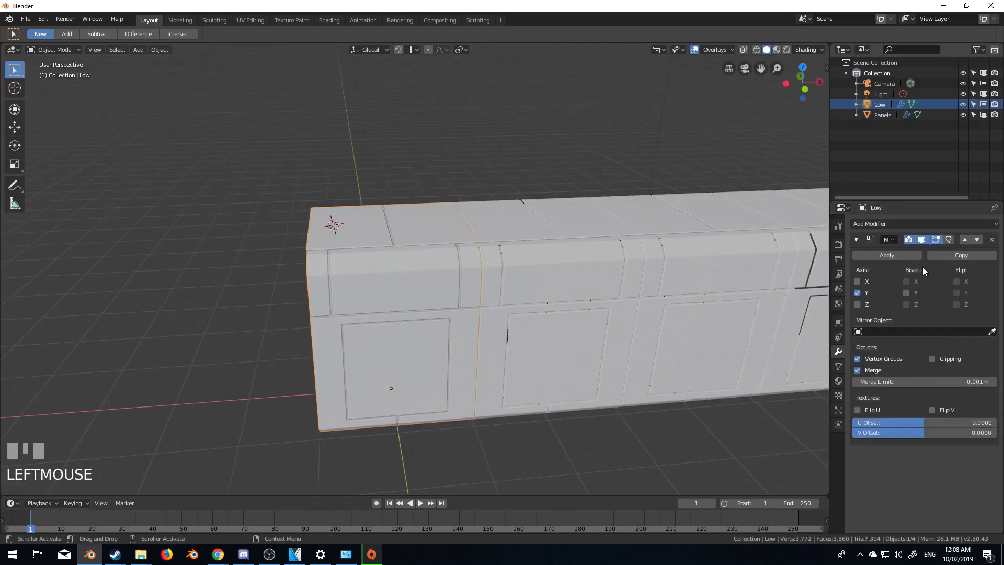
pyautogui.click(920, 225)
pyautogui.click(880, 225)
pyautogui.click(772, 248)
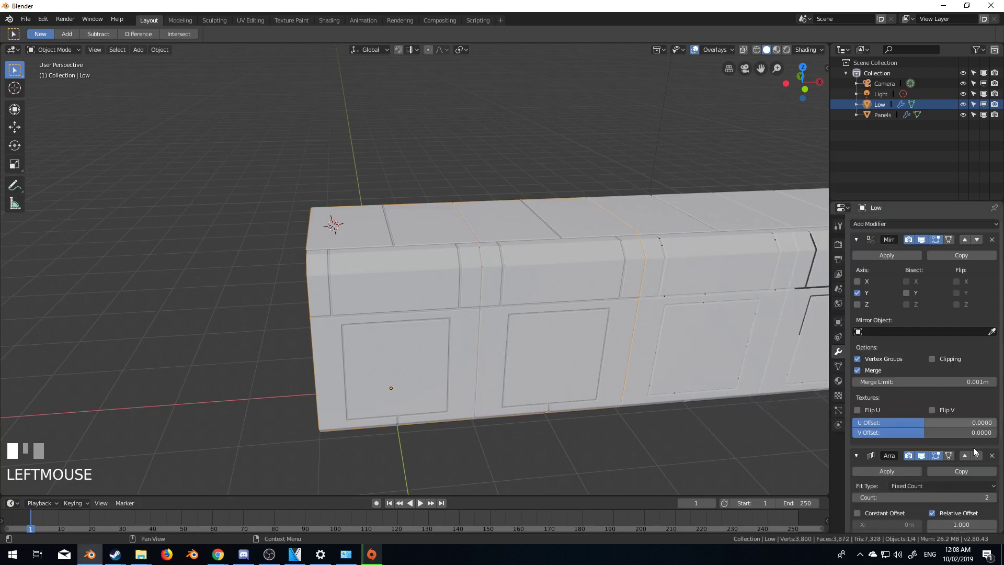
pyautogui.scroll(-4, 974, 451)
pyautogui.moveTo(910, 414); pyautogui.dragTo(942, 413)
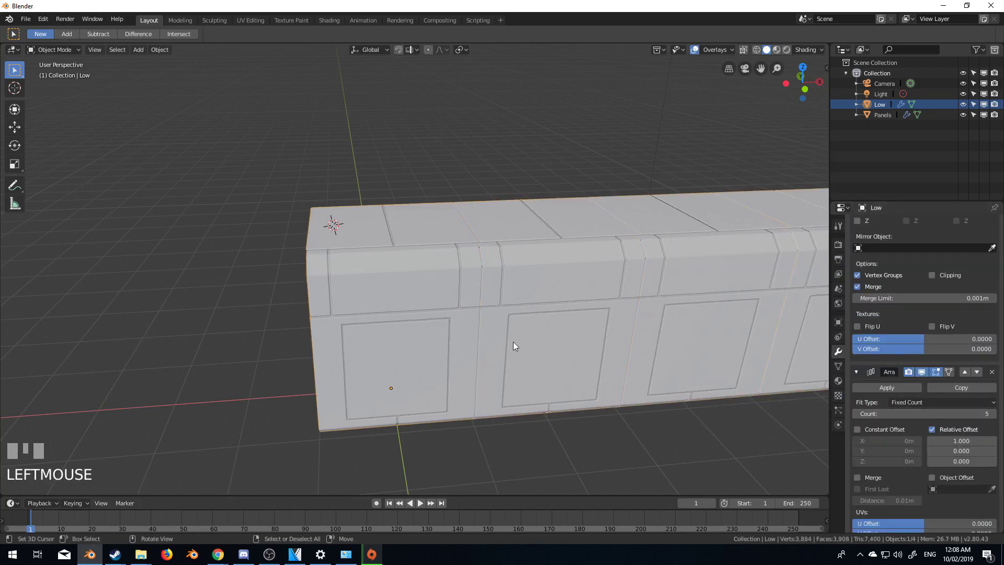
pyautogui.moveTo(514, 342); pyautogui.dragTo(611, 262, button='middle')
# Step: Select the camera and clear its rotation, location and scale in top view
pyautogui.click(635, 169)
pyautogui.scroll(-3, 610, 262)
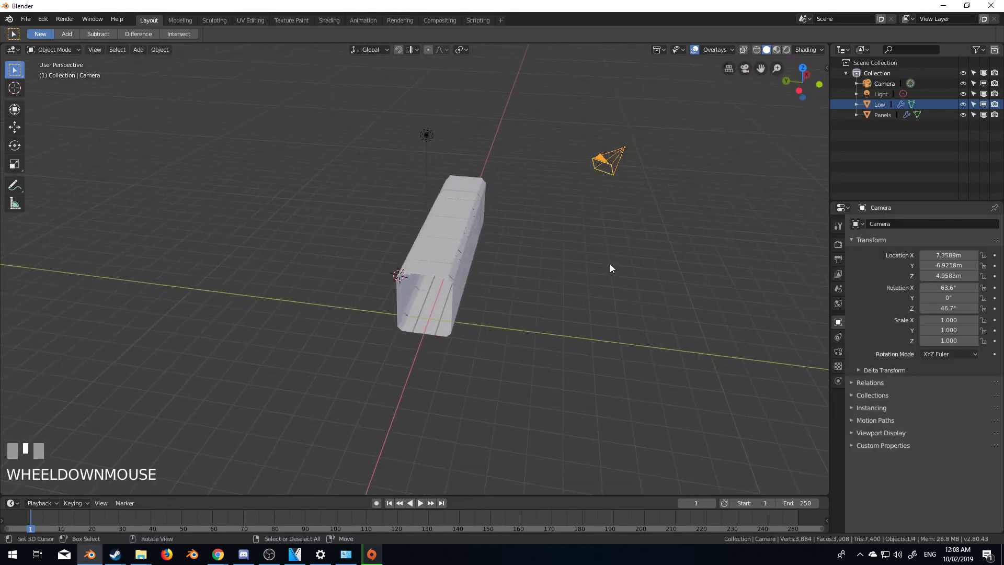
pyautogui.press('KP_7')
pyautogui.hotkey('alt', 'r')
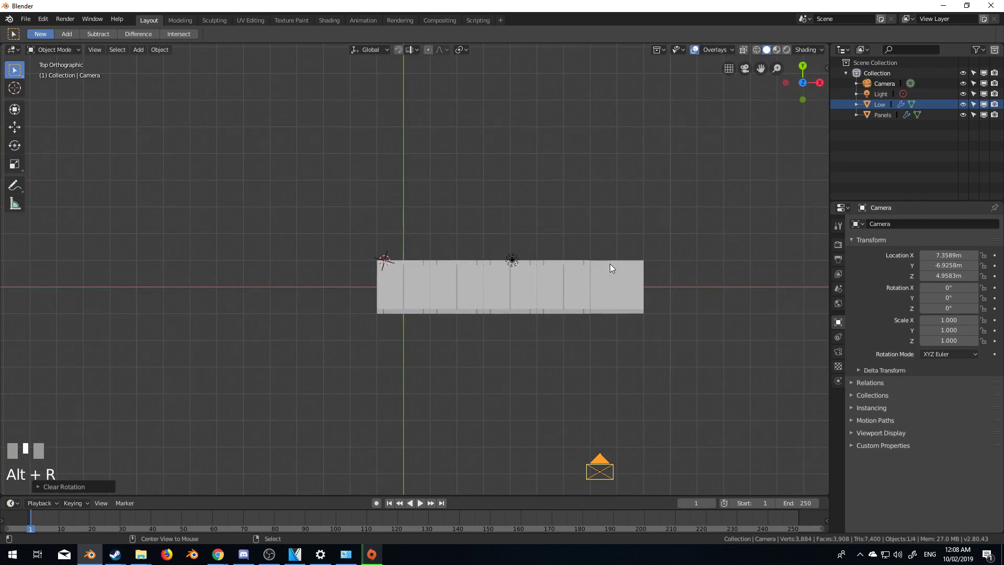
pyautogui.hotkey('alt', 'g')
pyautogui.hotkey('alt', 's')
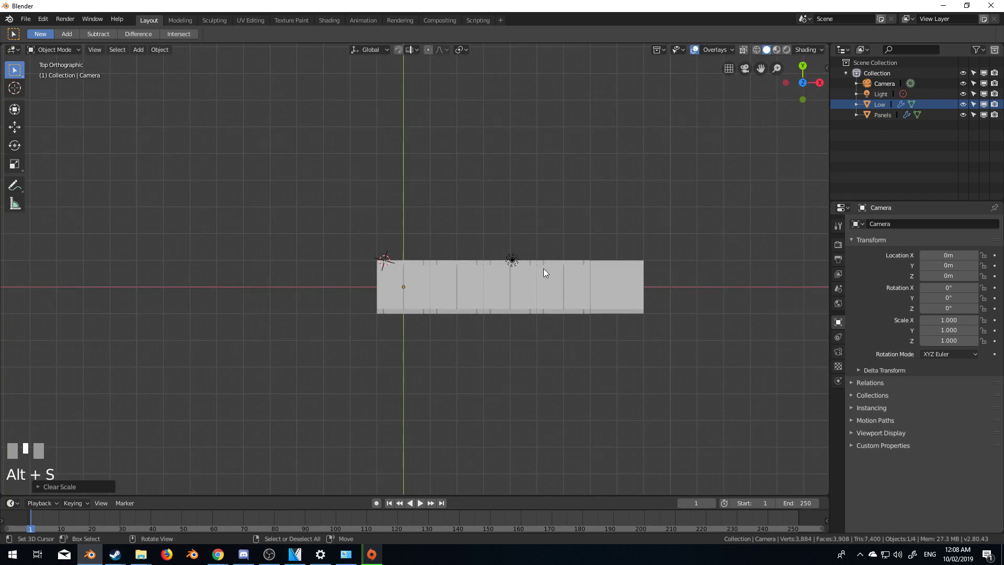
# Step: Rotate the camera 90° on X and -90° on Z, then slide it to X -2.0969 m
pyautogui.write('rx90')
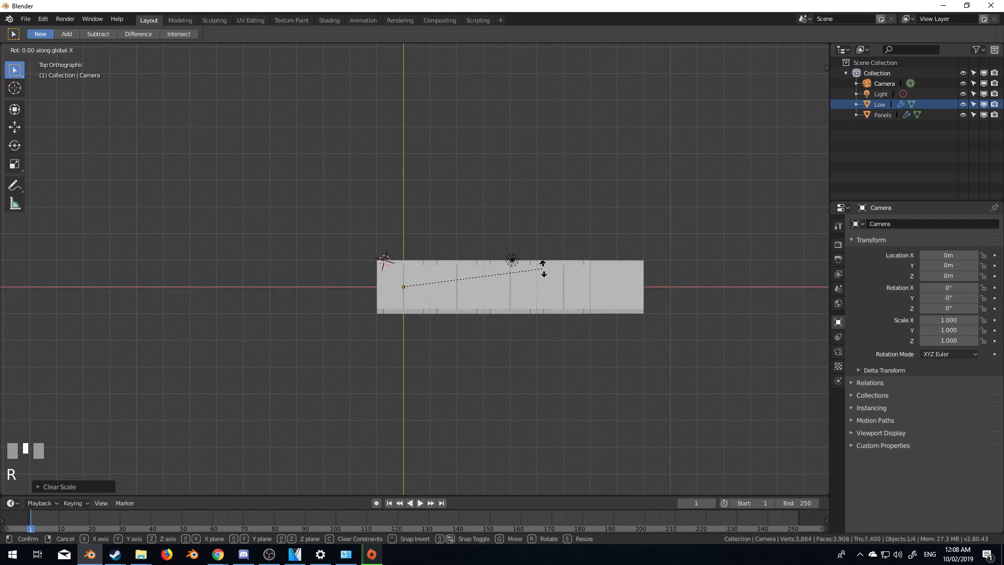
pyautogui.press('KP_Enter')
pyautogui.write('rz90')
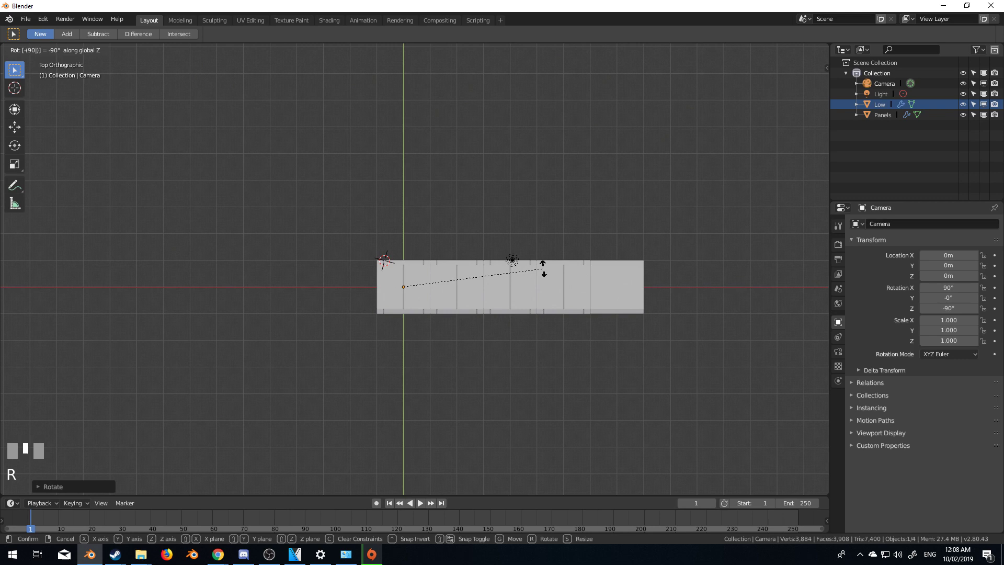
pyautogui.press('KP_Enter')
pyautogui.press('g')
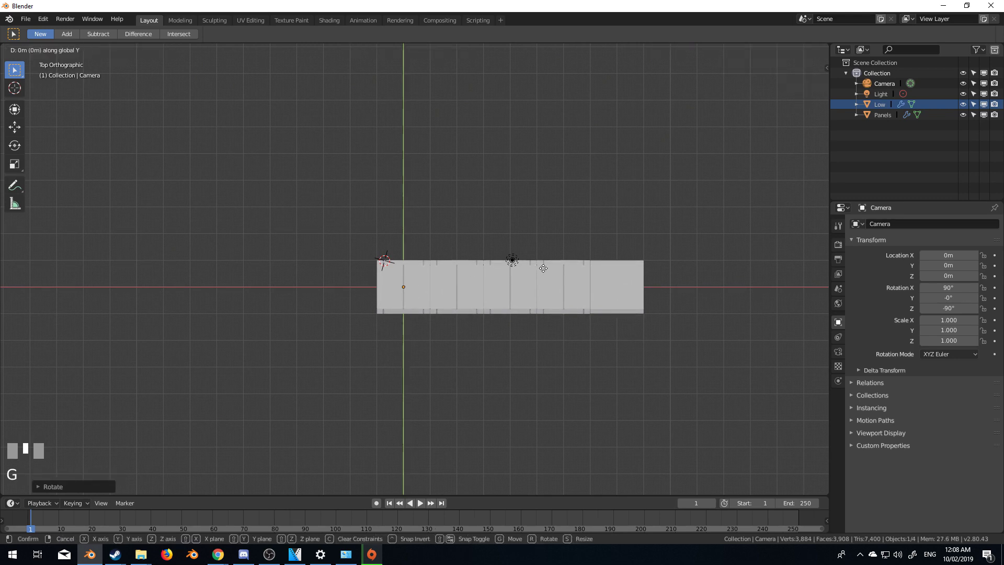
pyautogui.press('x')
pyautogui.click(488, 269)
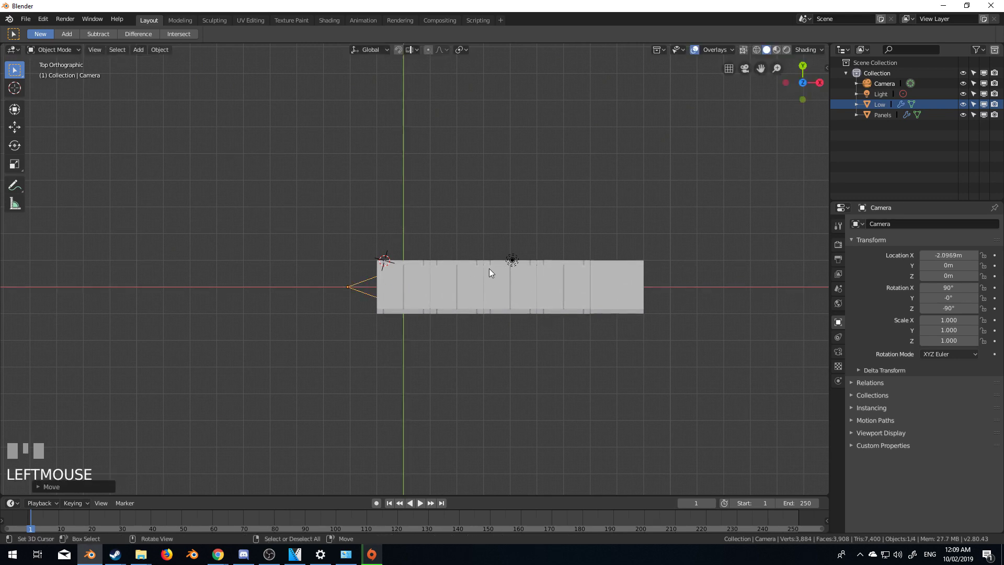
# Step: In camera view, raise the camera to 0.84 m Z and turn it to -100° on Z
pyautogui.press('KP_1')
pyautogui.press('KP_0')
pyautogui.press('g')
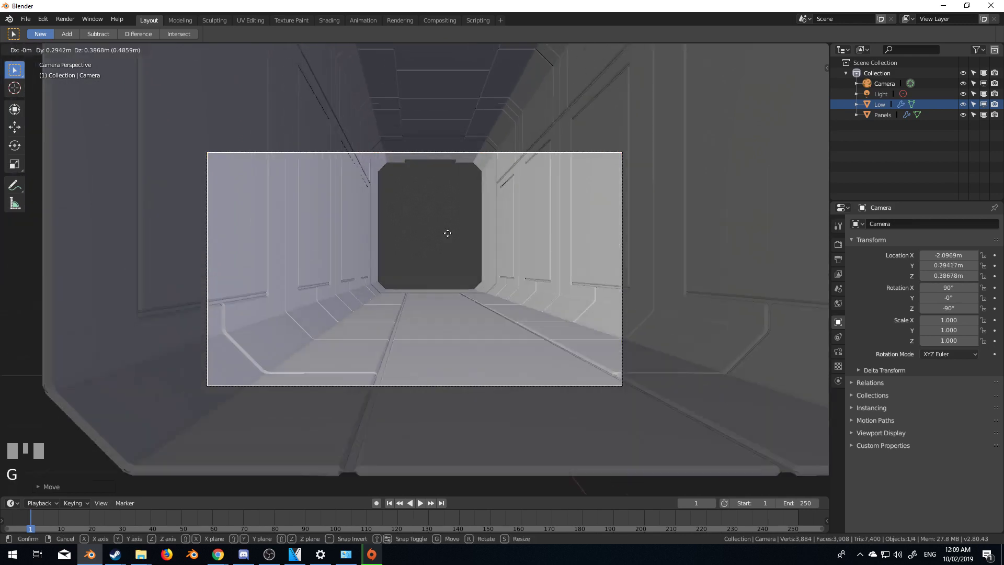
pyautogui.press('r')
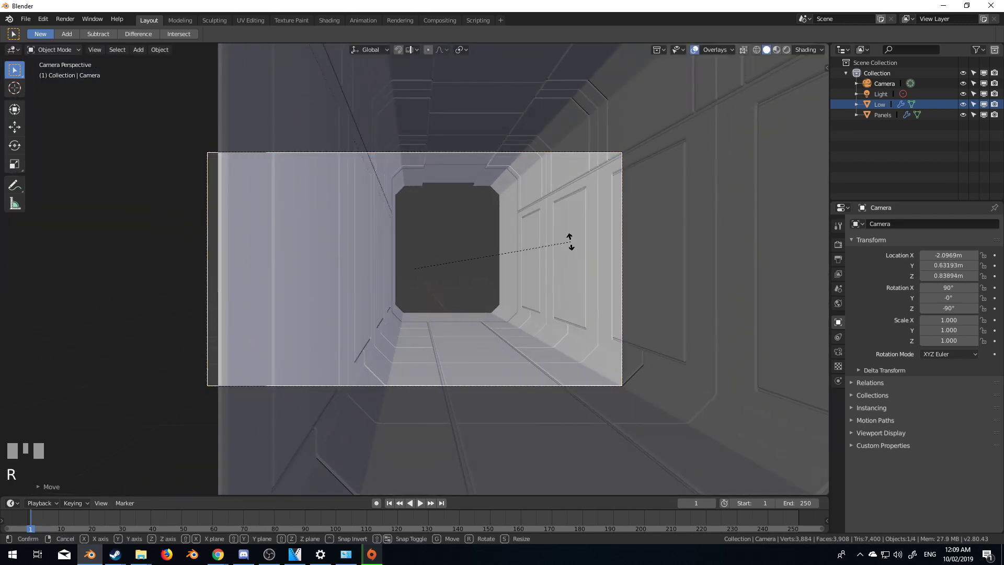
pyautogui.press('z')
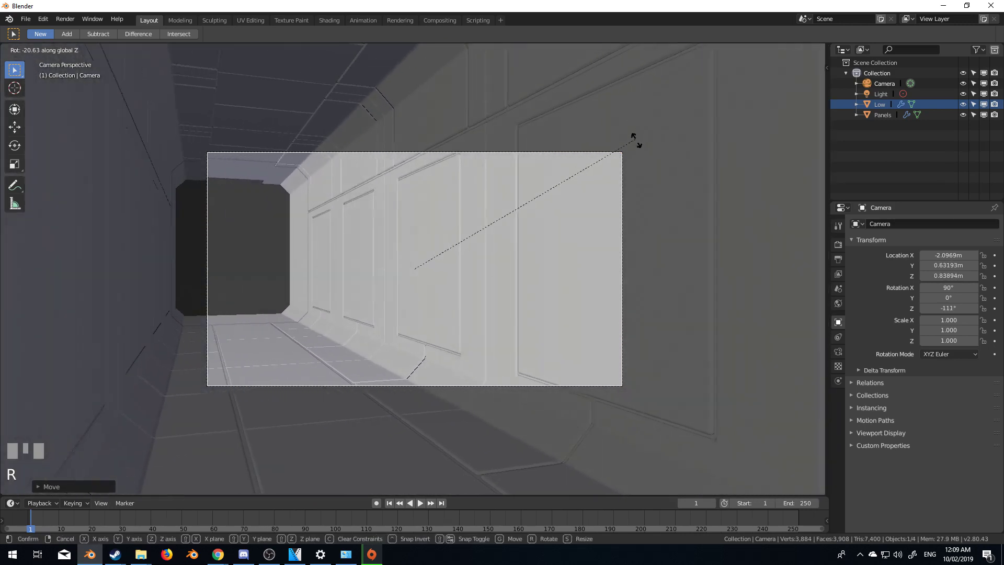
pyautogui.click(628, 253)
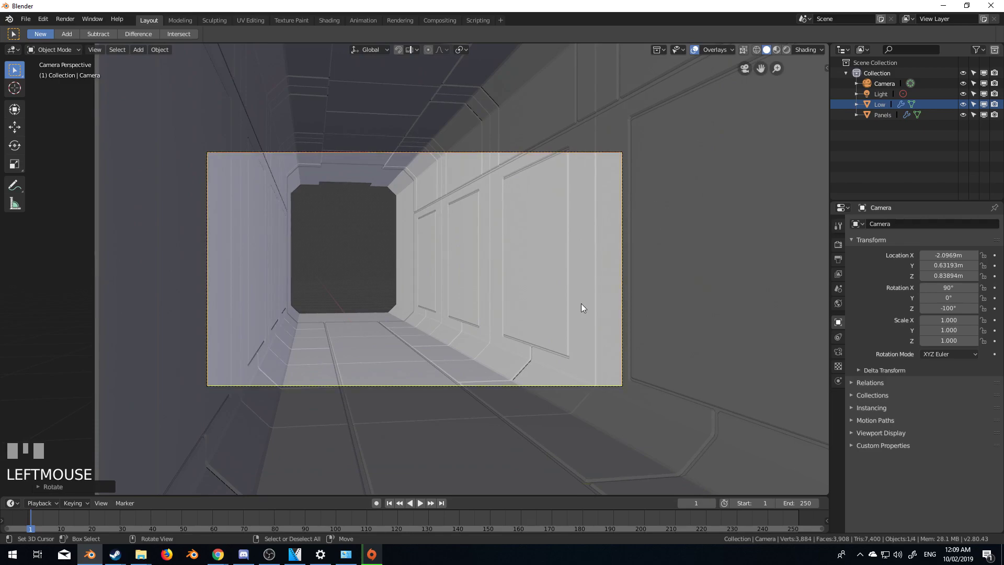
pyautogui.keyDown('shift'); pyautogui.moveTo(580, 309); pyautogui.dragTo(549, 276, button='middle'); pyautogui.keyUp('shift')
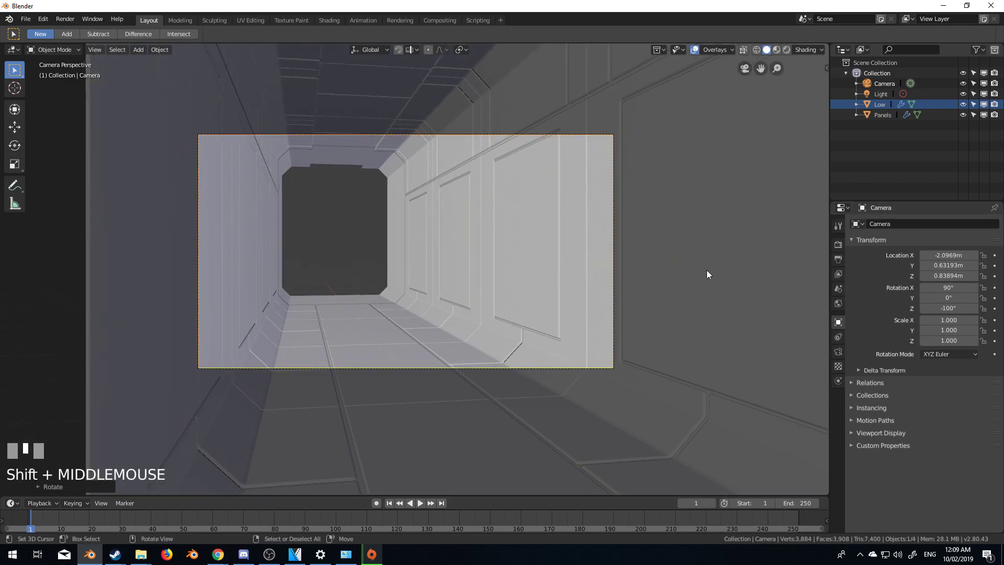
# Step: Take a test render of the camera view and close the render window
pyautogui.press('F12')
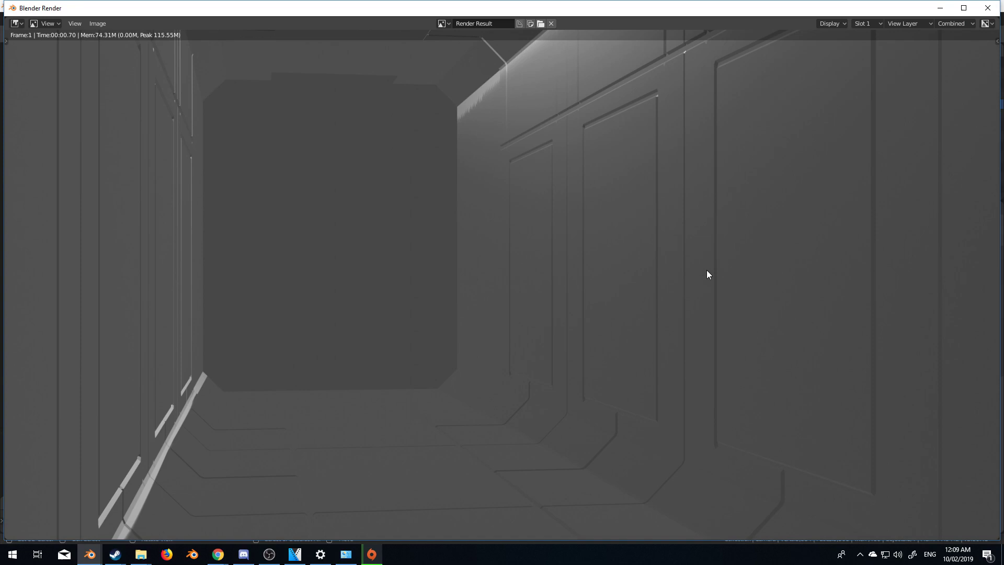
pyautogui.scroll(-4, 690, 290)
pyautogui.scroll(2, 689, 291)
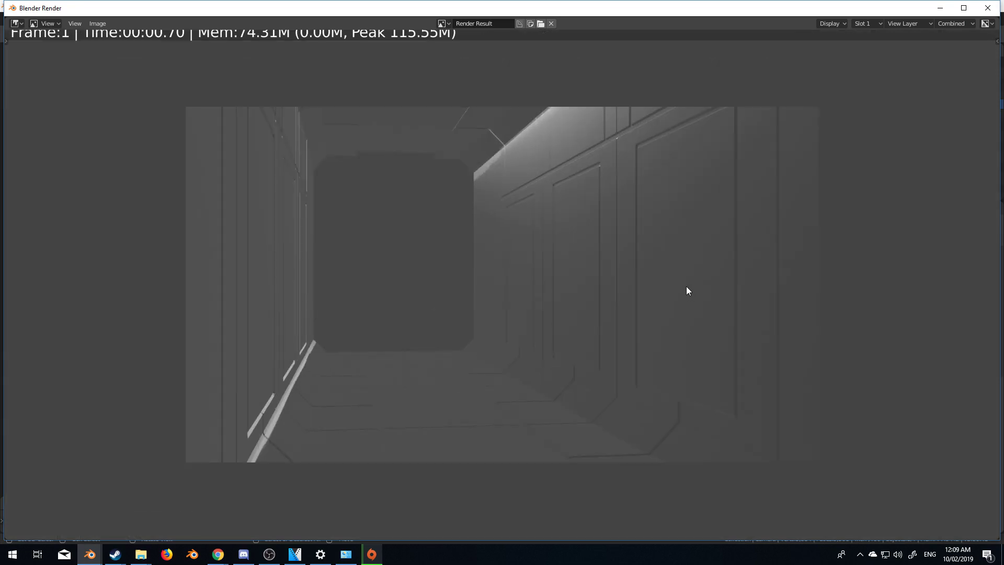
pyautogui.press('Escape')
# Step: Switch the render engine from Eevee to Cycles in Render Properties
pyautogui.click(839, 226)
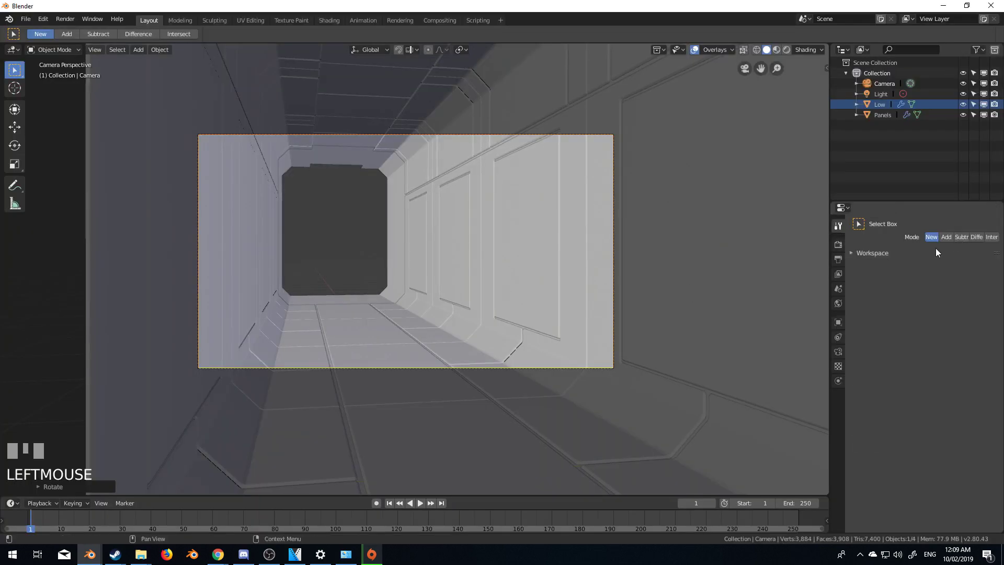
pyautogui.scroll(1, 841, 233)
pyautogui.click(839, 244)
pyautogui.click(961, 224)
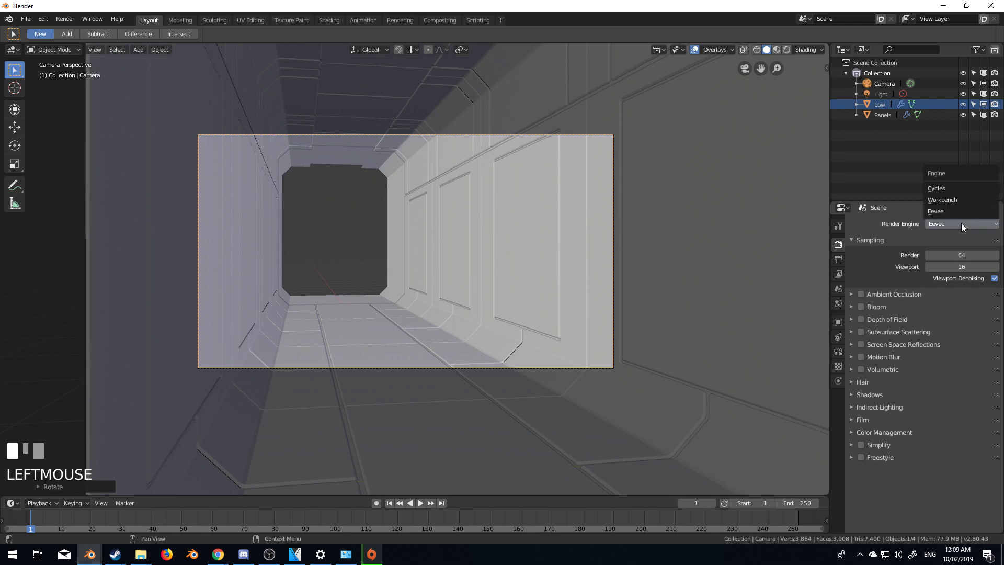
pyautogui.click(953, 188)
pyautogui.moveTo(523, 276); pyautogui.dragTo(484, 263, button='middle')
pyautogui.scroll(-8, 531, 268)
pyautogui.scroll(4, 468, 277)
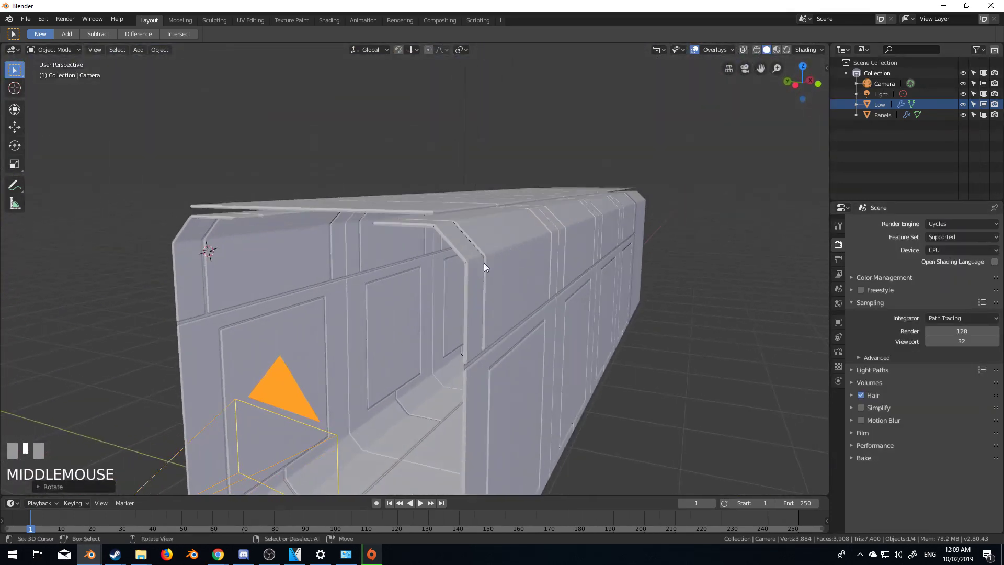
pyautogui.keyDown('shift'); pyautogui.moveTo(588, 193); pyautogui.dragTo(550, 237, button='middle'); pyautogui.keyUp('shift')
pyautogui.scroll(-3, 367, 390)
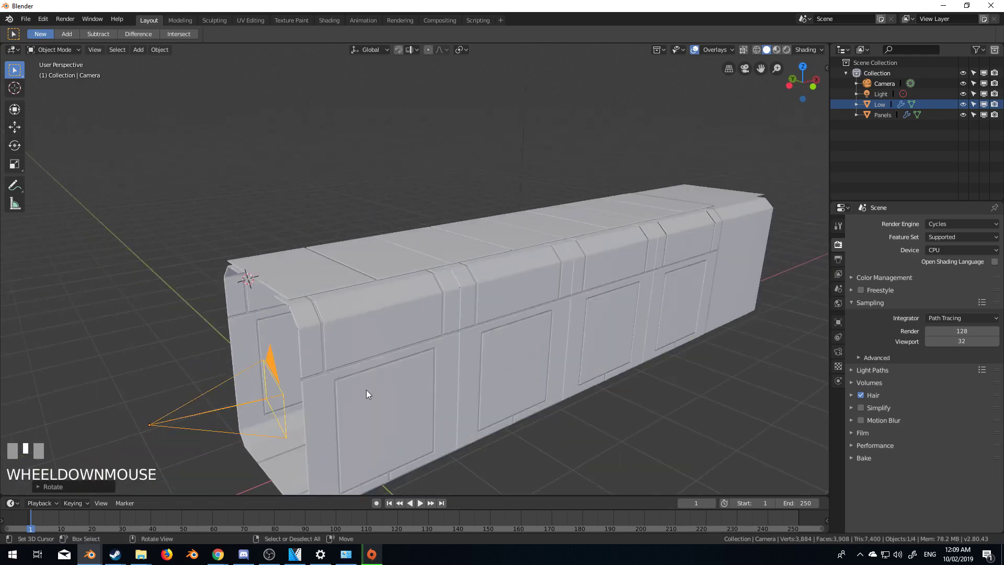
# Step: Snap the 3D cursor to the world origin
pyautogui.hotkey('shift', 's')
pyautogui.click(290, 432)
pyautogui.scroll(-3, 322, 413)
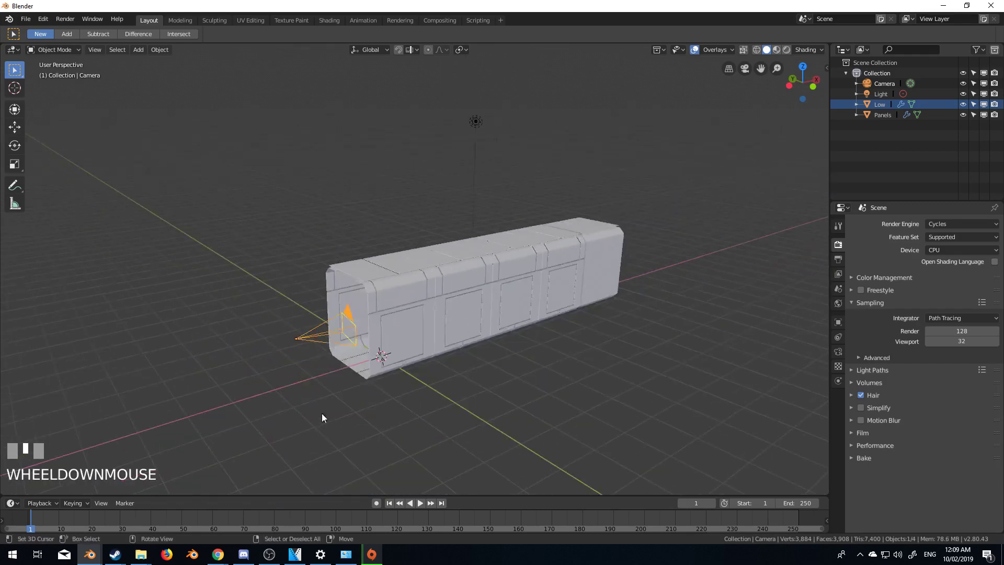
pyautogui.hotkey('shift', 'a')
# Step: Edit the Low shell and select a ceiling face strip in face select mode
pyautogui.moveTo(327, 413)
pyautogui.rightClick(411, 347)
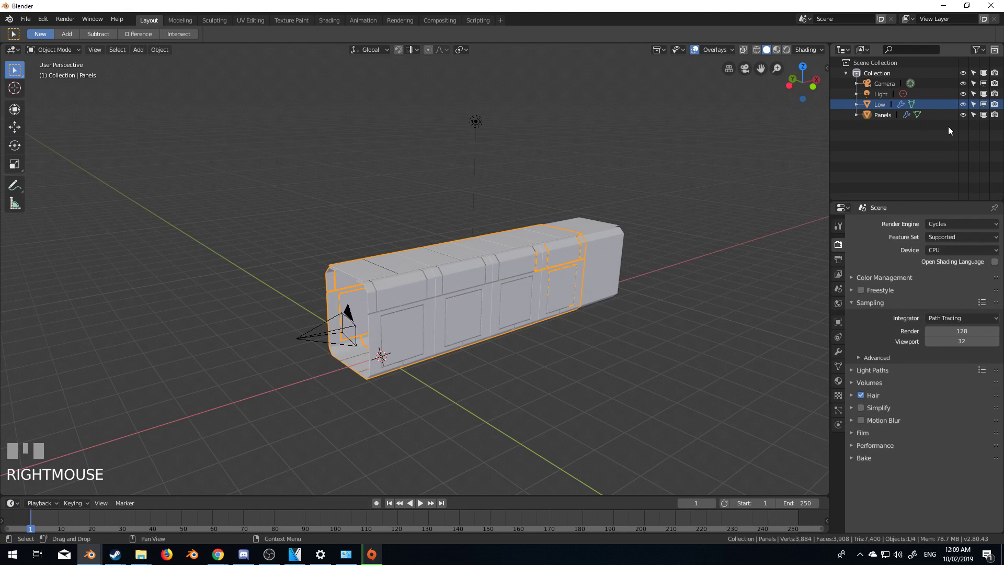
pyautogui.click(880, 106)
pyautogui.press('Tab')
pyautogui.keyDown('shift'); pyautogui.moveTo(482, 340); pyautogui.dragTo(470, 332, button='middle'); pyautogui.keyUp('shift')
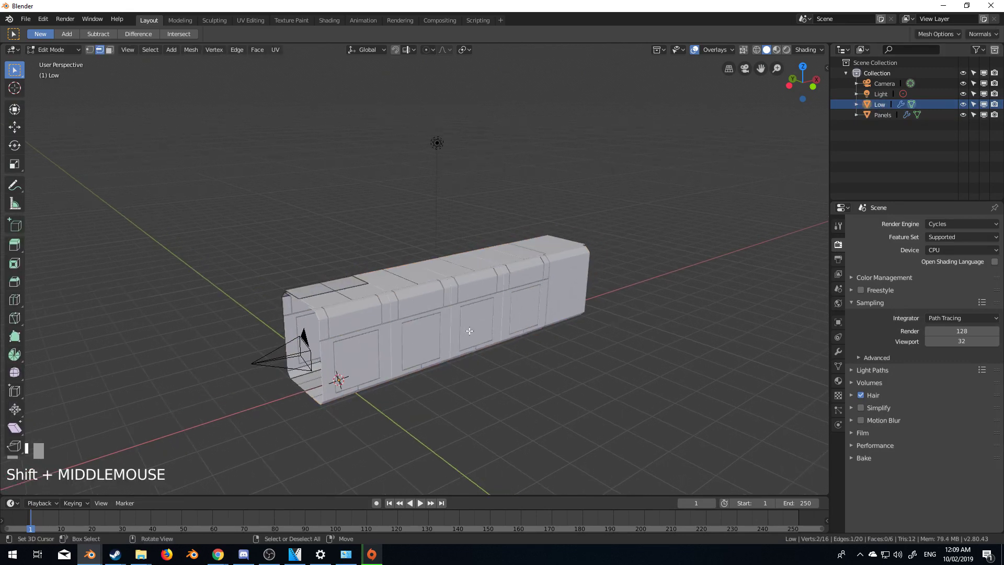
pyautogui.scroll(5, 529, 309)
pyautogui.scroll(2, 529, 310)
pyautogui.rightClick(459, 346)
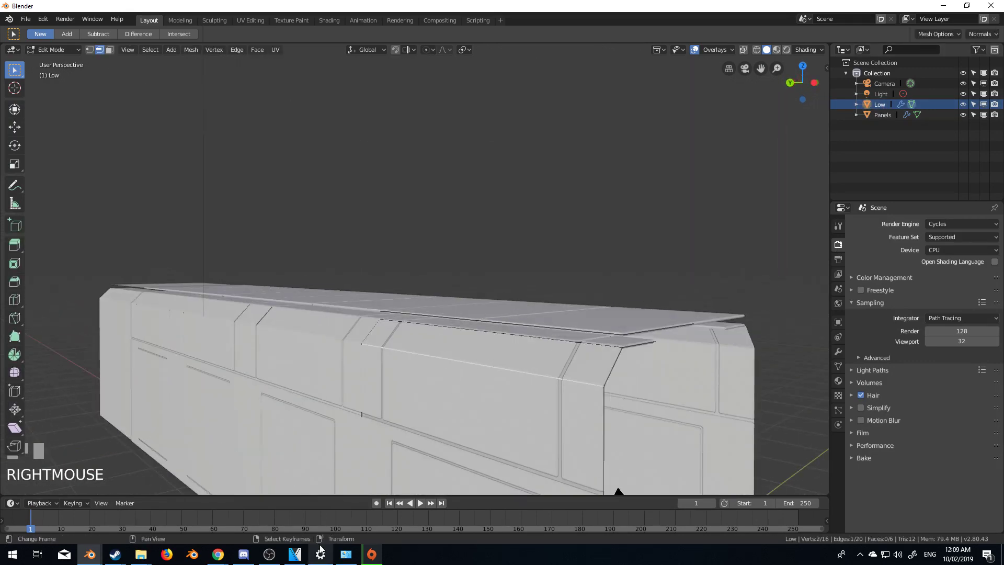
pyautogui.click(109, 50)
pyautogui.rightClick(464, 348)
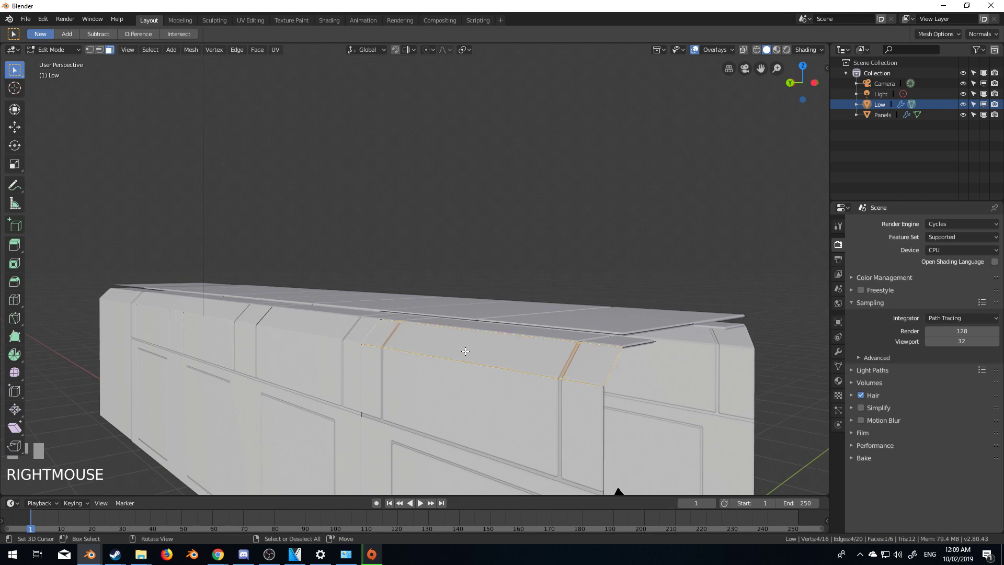
pyautogui.keyDown('shift'); pyautogui.moveTo(590, 423); pyautogui.dragTo(443, 400, button='middle'); pyautogui.keyUp('shift')
# Step: Duplicate the ceiling face and scale the copy down to about 0.48
pyautogui.hotkey('shift', 'd')
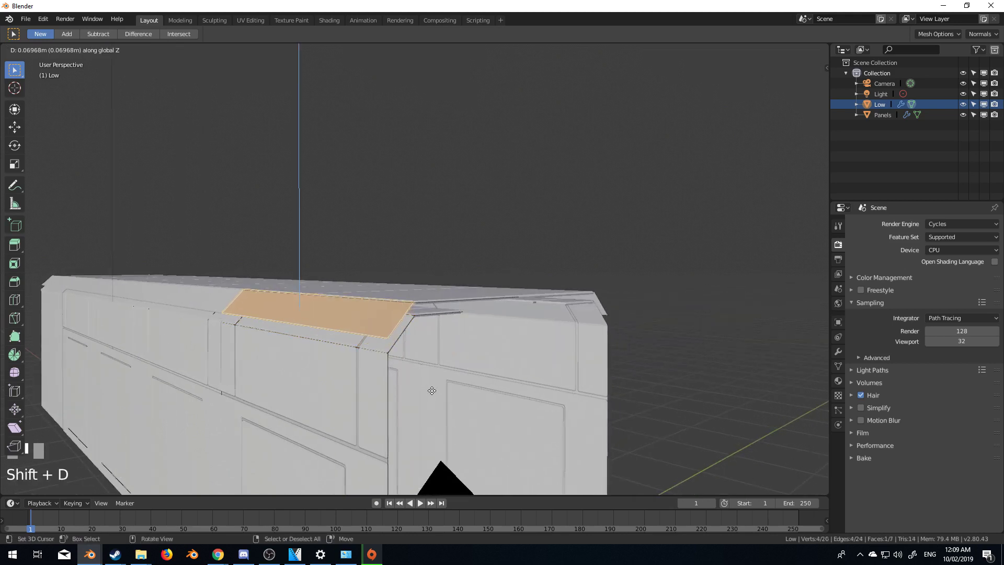
pyautogui.click(440, 397)
pyautogui.press('s')
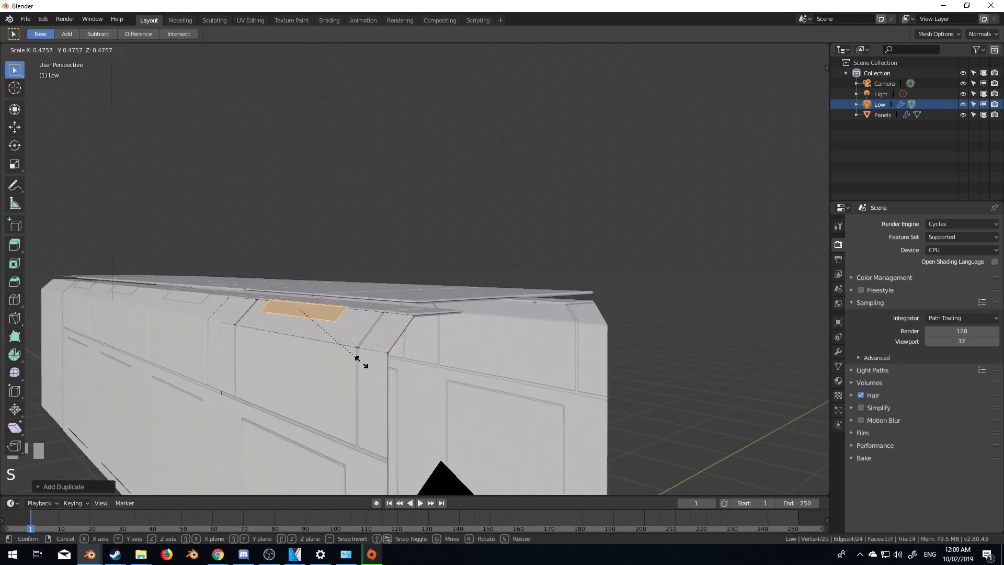
pyautogui.click(360, 362)
# Step: In right side view, shorten the small strip and move it just under the top bar
pyautogui.press('KP_3')
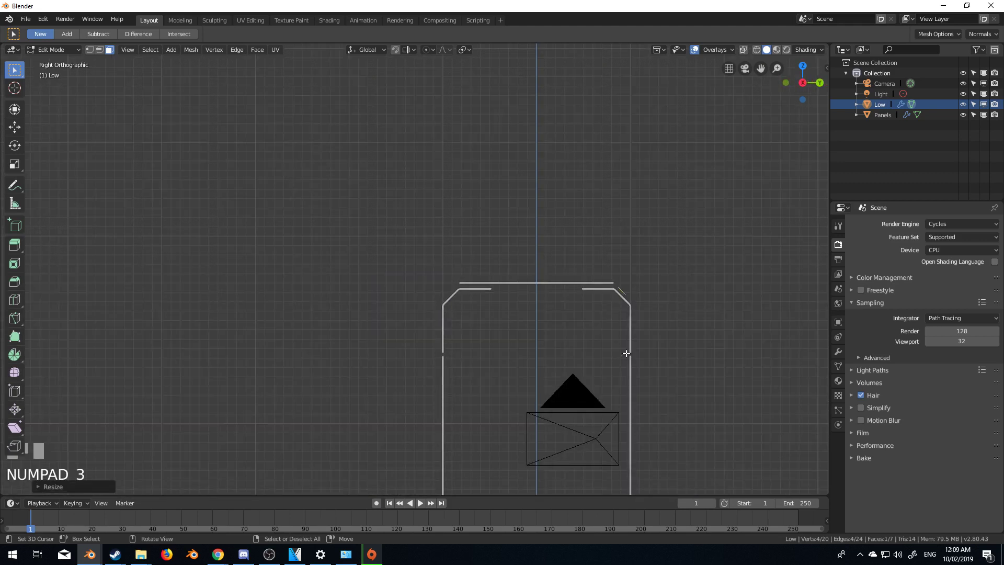
pyautogui.scroll(6, 549, 363)
pyautogui.keyDown('shift'); pyautogui.moveTo(627, 354); pyautogui.dragTo(547, 335, button='middle'); pyautogui.keyUp('shift')
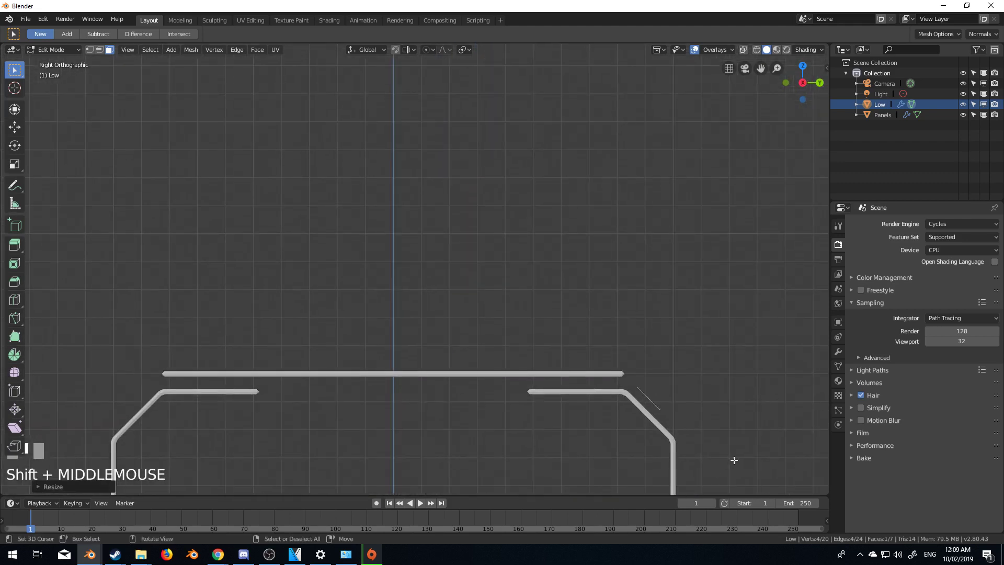
pyautogui.click(688, 477)
pyautogui.press('s')
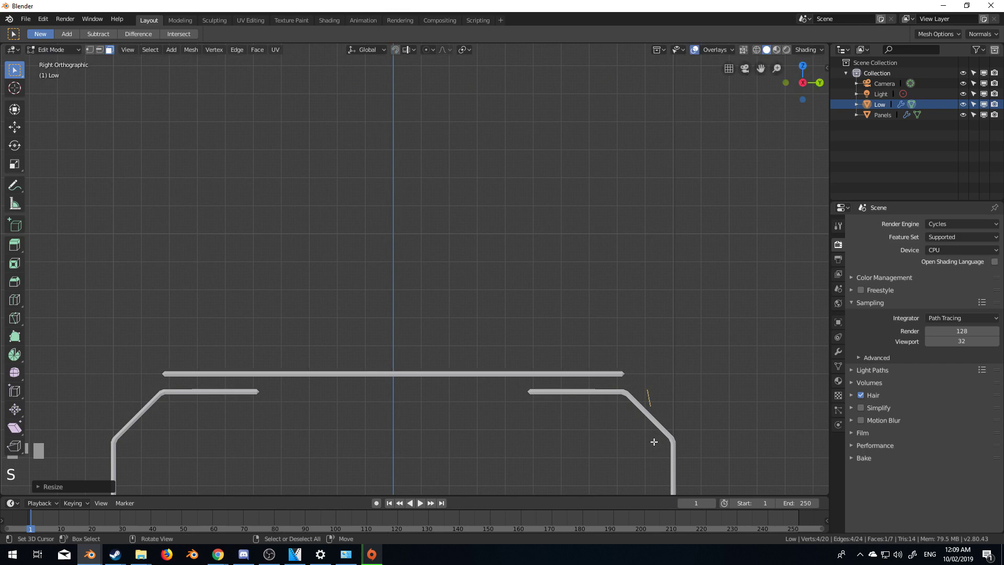
pyautogui.click(690, 444)
pyautogui.press('g')
pyautogui.click(605, 422)
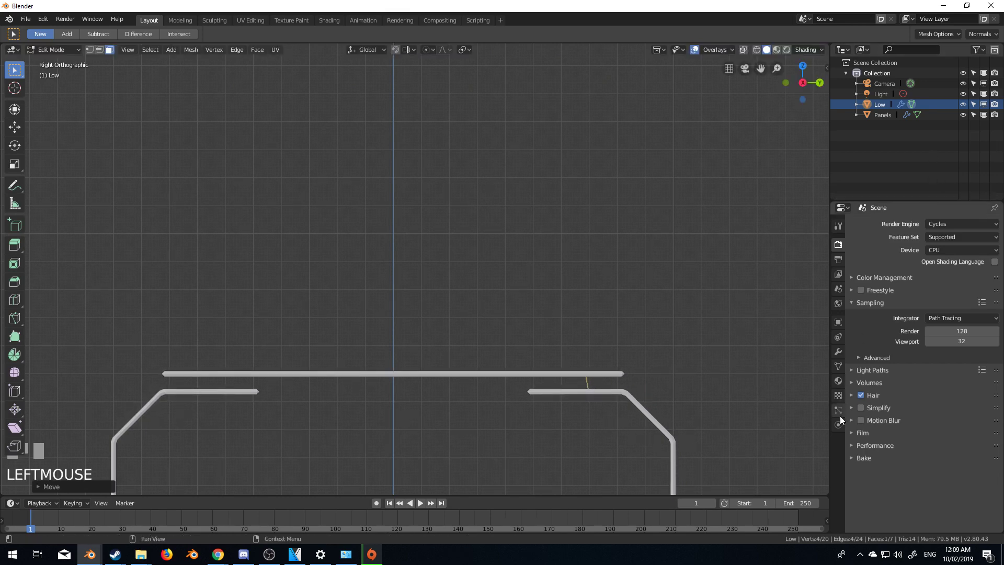
# Step: Add a material slot to Low and create a new material named Light
pyautogui.click(839, 382)
pyautogui.click(995, 225)
pyautogui.click(995, 225)
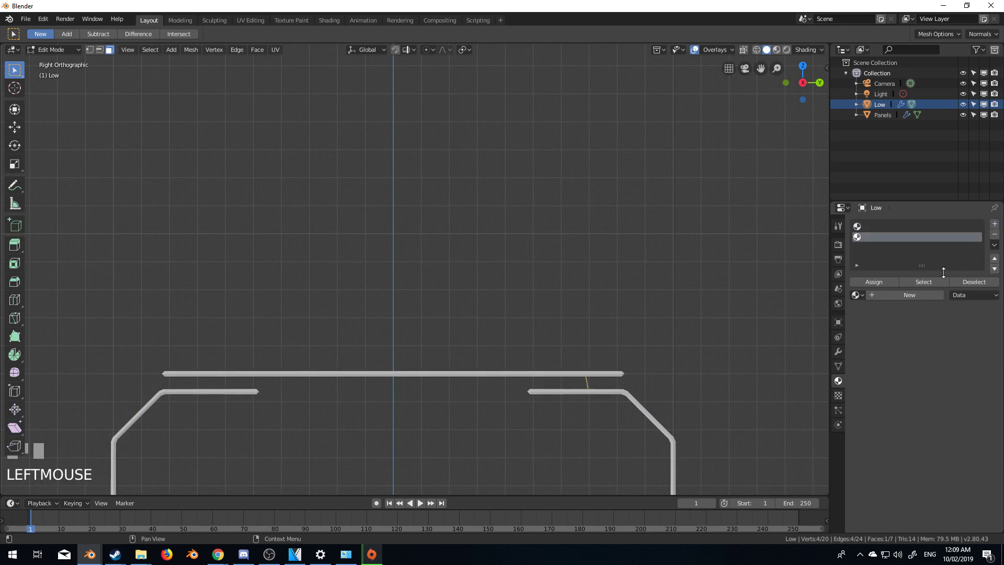
pyautogui.click(909, 296)
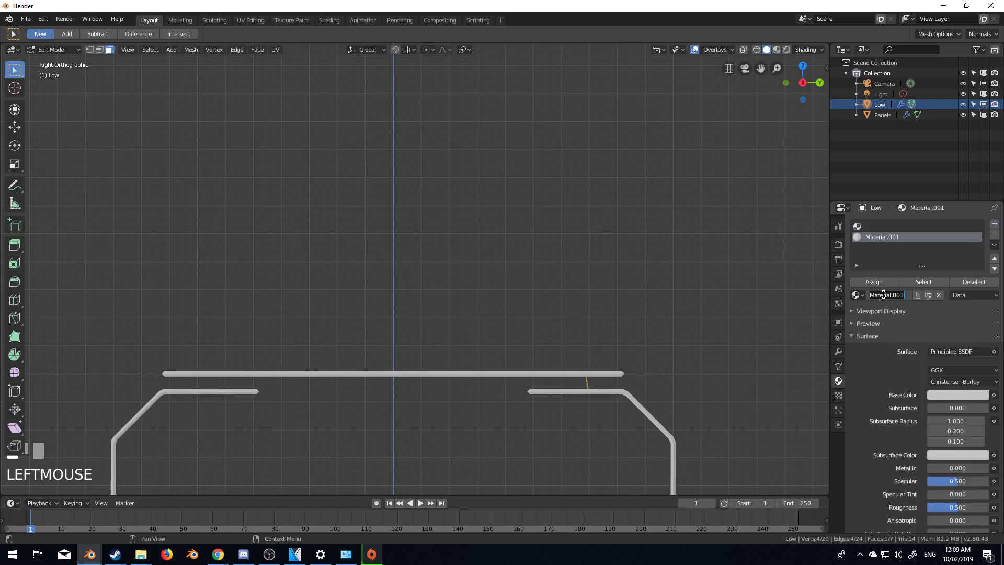
pyautogui.press('Return')
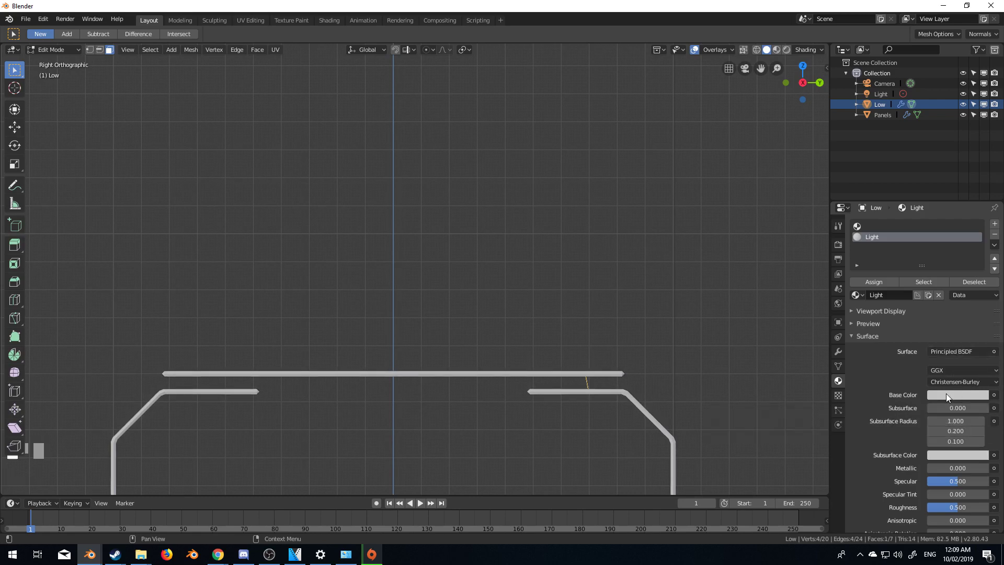
# Step: Set the Light material's surface to Emission with strength 10
pyautogui.click(945, 351)
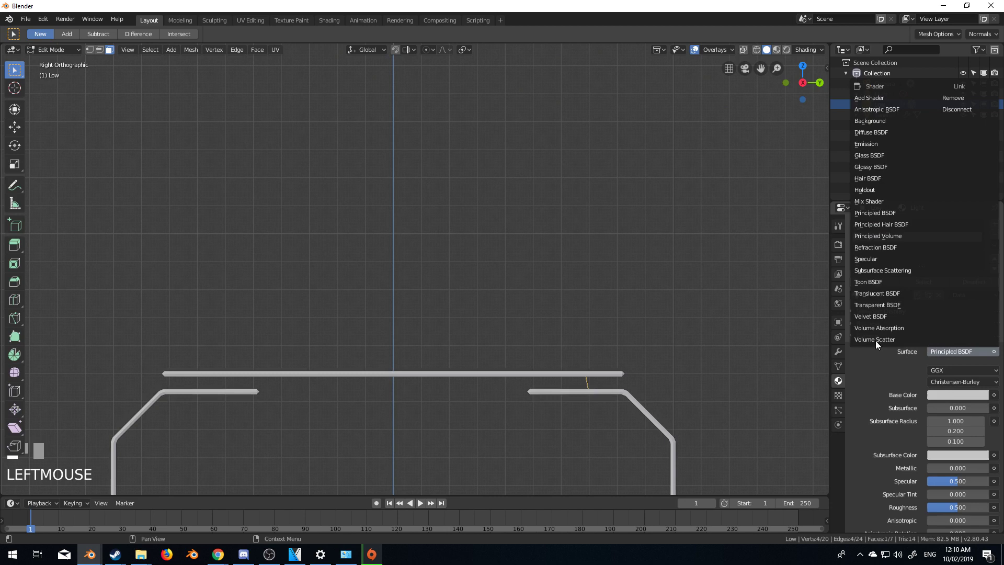
pyautogui.click(873, 146)
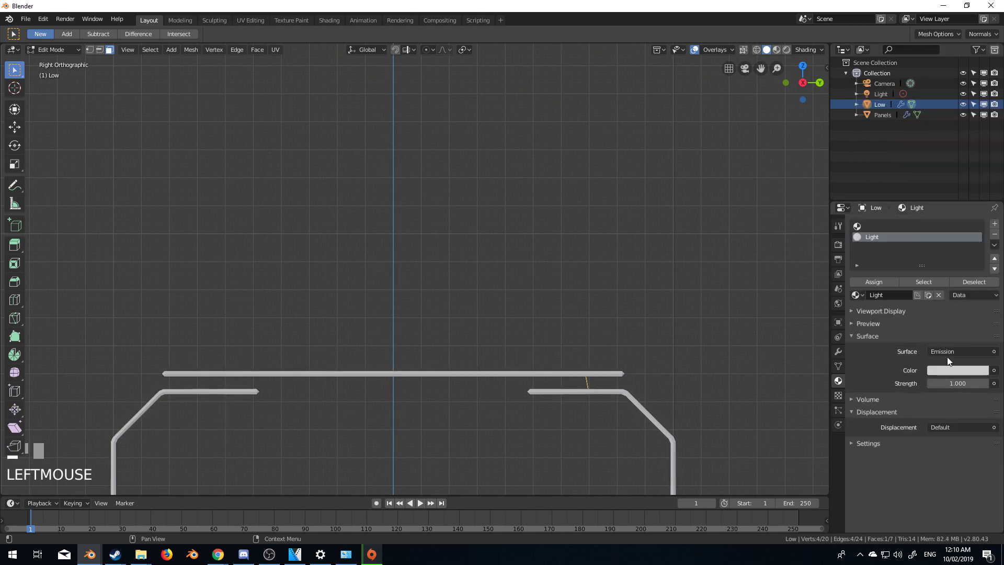
pyautogui.click(947, 372)
pyautogui.click(964, 384)
pyautogui.write('10')
pyautogui.press('KP_Enter')
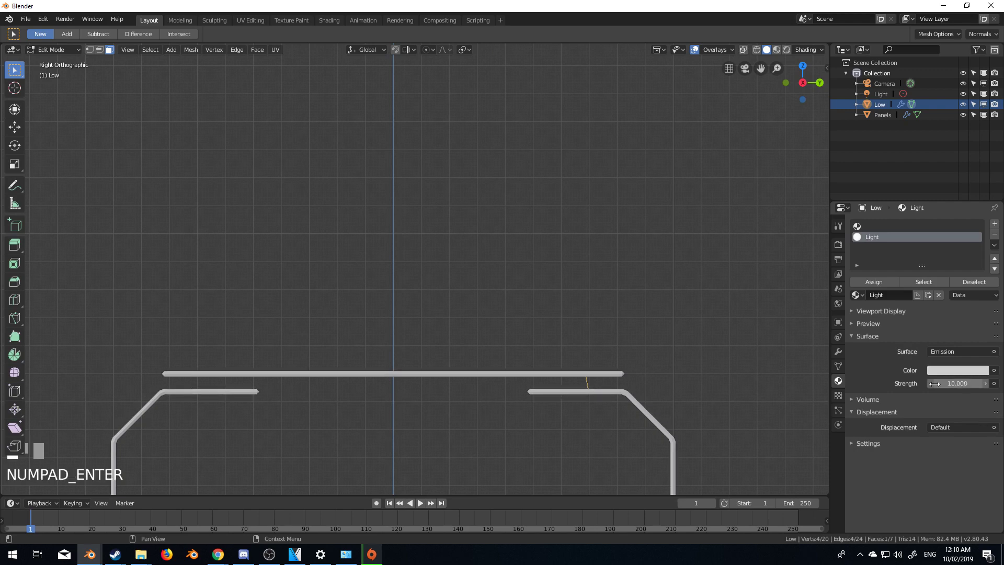
pyautogui.press('KP_0')
# Step: Return to Object Mode and select between the Panels and Low corridor objects
pyautogui.scroll(2, 371, 313)
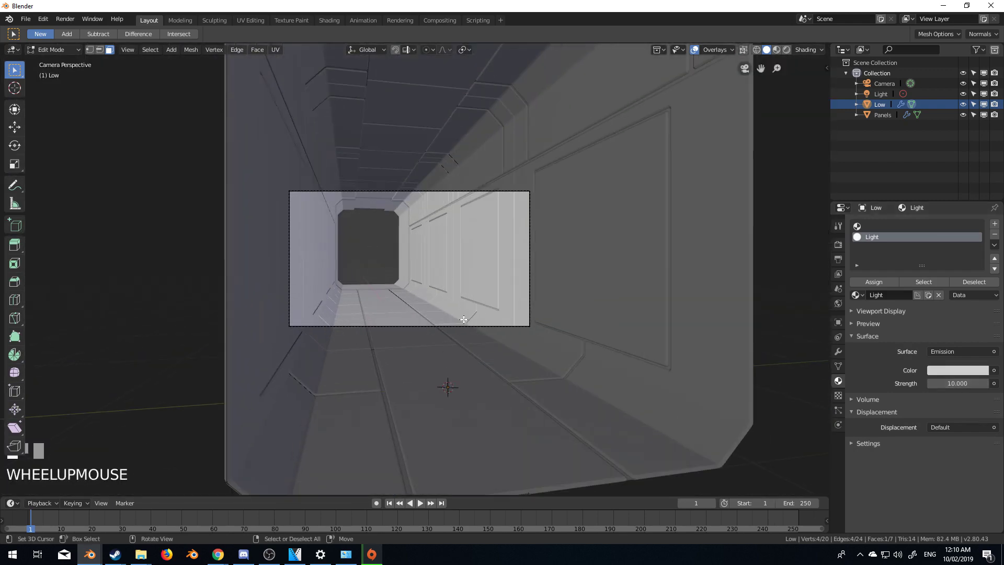
pyautogui.press('Tab')
pyautogui.rightClick(449, 325)
pyautogui.rightClick(451, 326)
pyautogui.rightClick(450, 326)
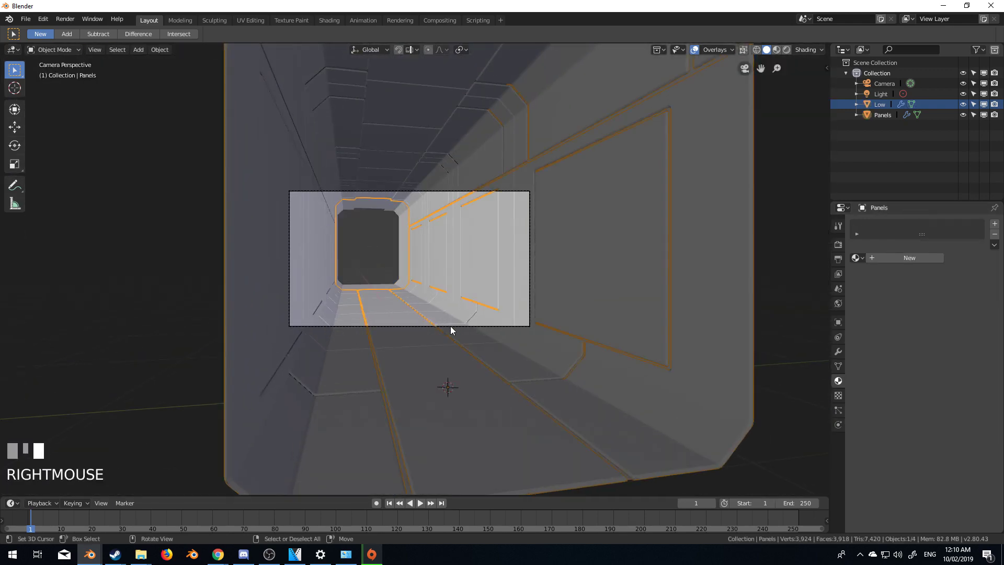
pyautogui.rightClick(486, 326)
pyautogui.rightClick(504, 324)
pyautogui.rightClick(502, 322)
pyautogui.rightClick(479, 319)
# Step: Move the camera to the corridor's open end and rotate it to aim down the corridor
pyautogui.scroll(-4, 476, 318)
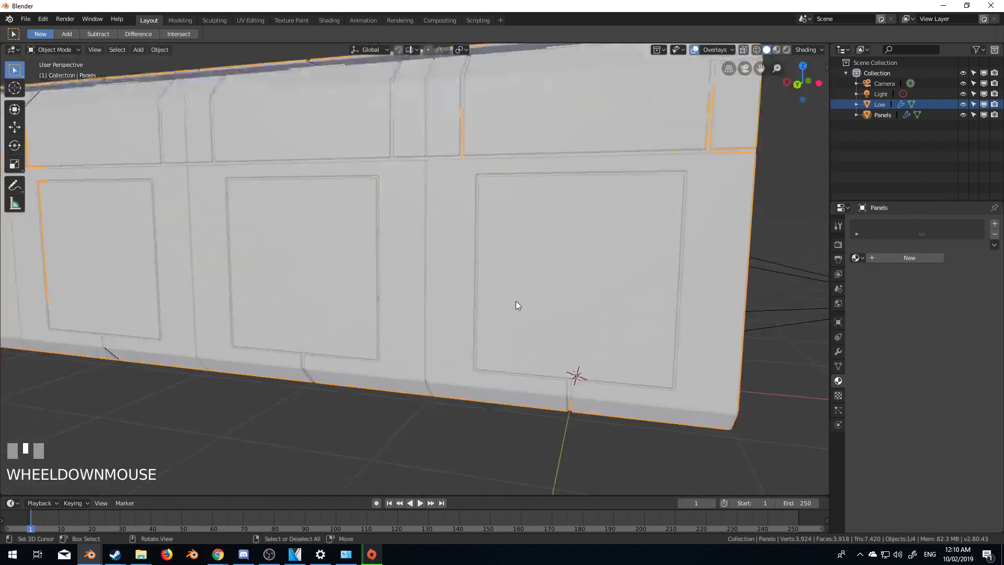
pyautogui.keyDown('shift'); pyautogui.moveTo(515, 300); pyautogui.dragTo(597, 271, button='middle'); pyautogui.keyUp('shift')
pyautogui.rightClick(527, 284)
pyautogui.press('g')
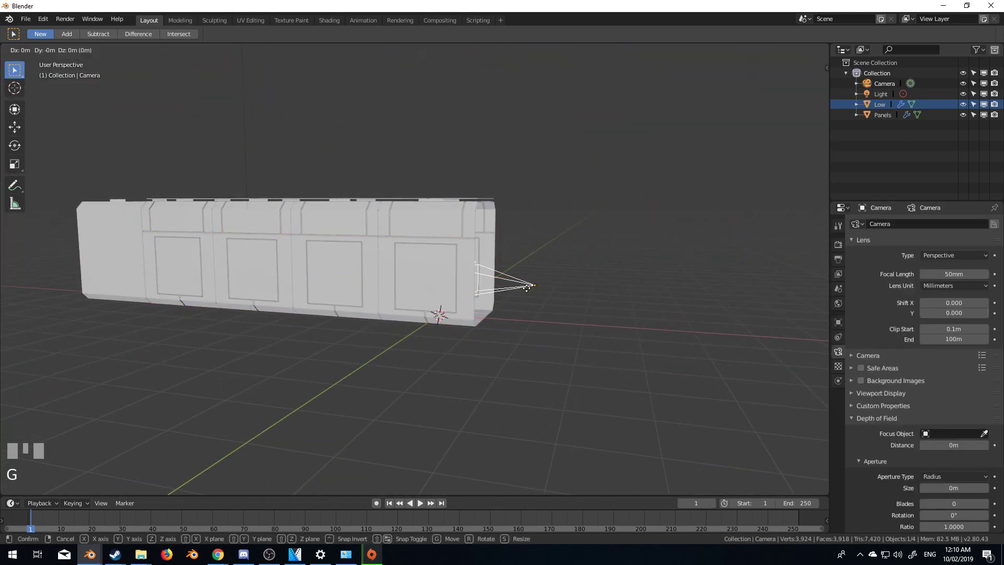
pyautogui.click(543, 295)
pyautogui.press('KP_0')
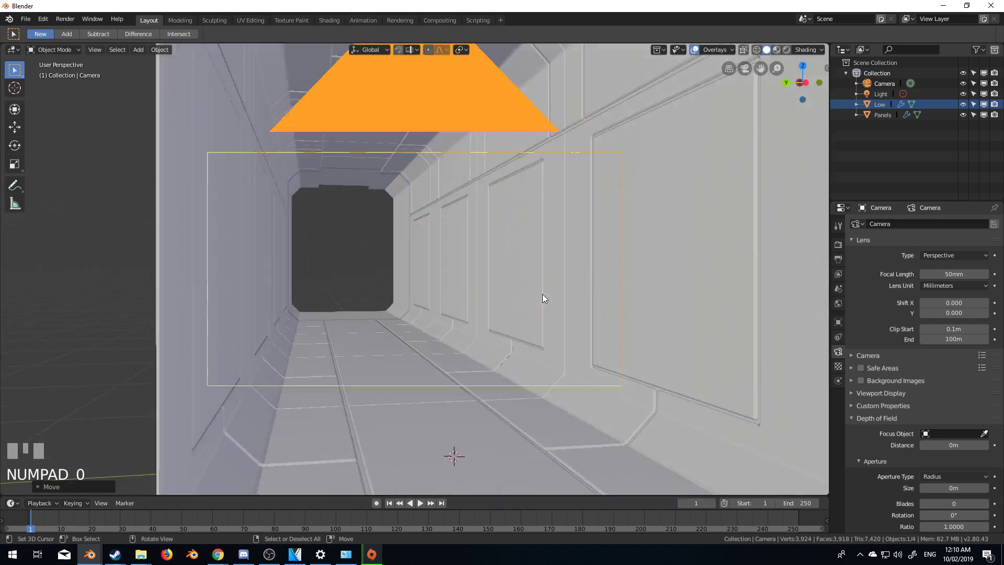
pyautogui.press('r')
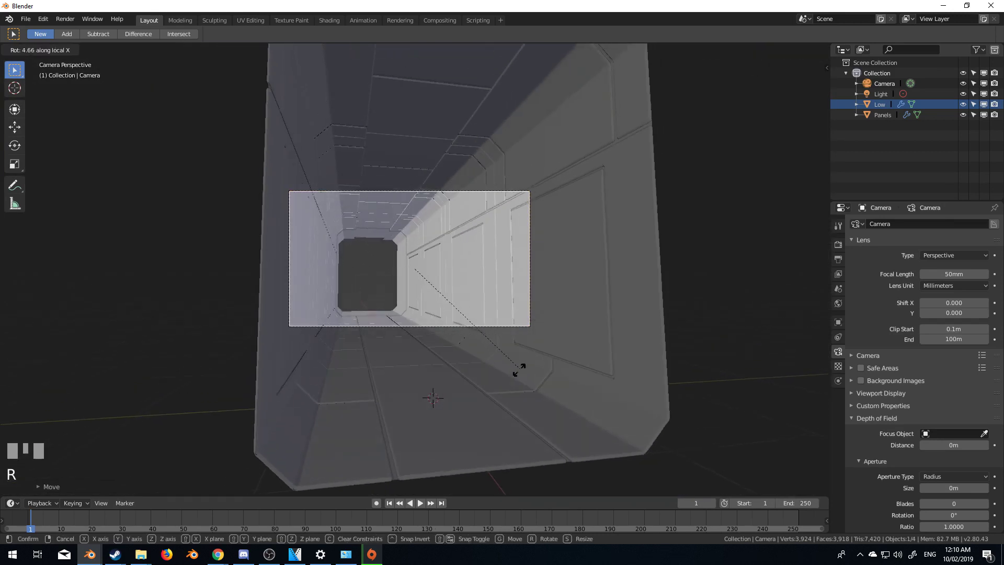
pyautogui.click(514, 382)
# Step: Delete the Light lamp object from the scene
pyautogui.scroll(-2, 666, 210)
pyautogui.click(890, 92)
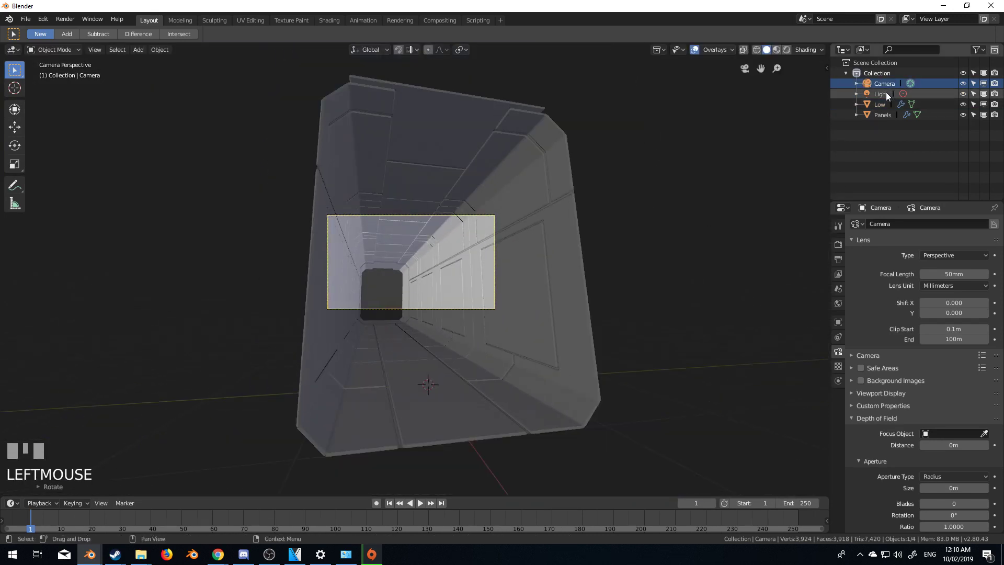
pyautogui.press('Delete')
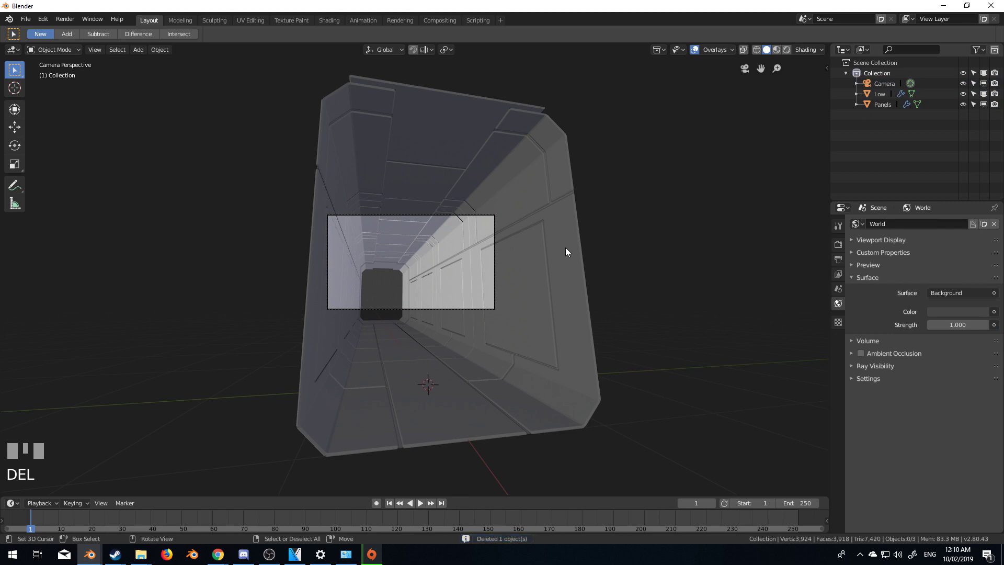
# Step: Test-render the camera view, switch the Cycles Device to GPU Compute, and render again
pyautogui.press('F12')
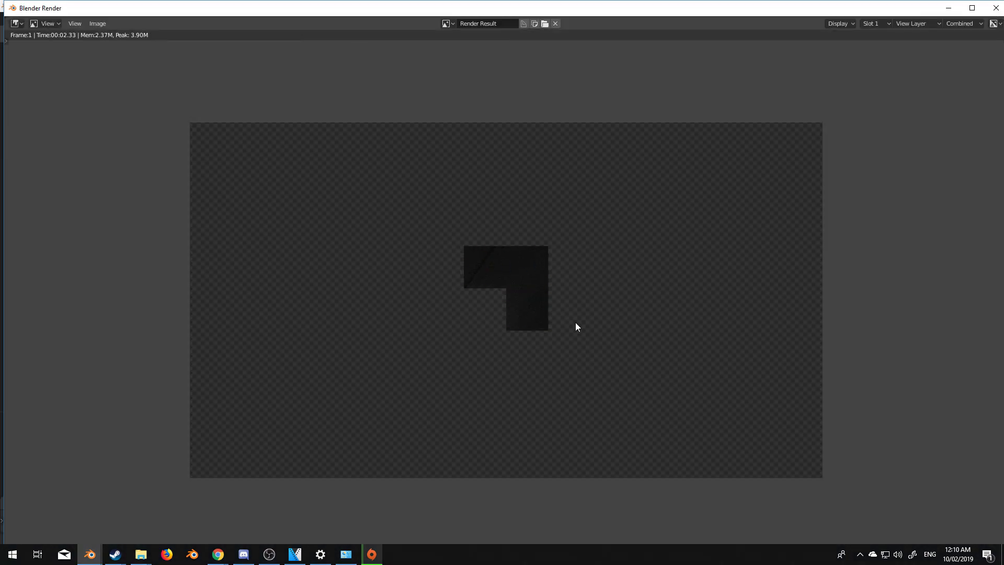
pyautogui.press('Escape')
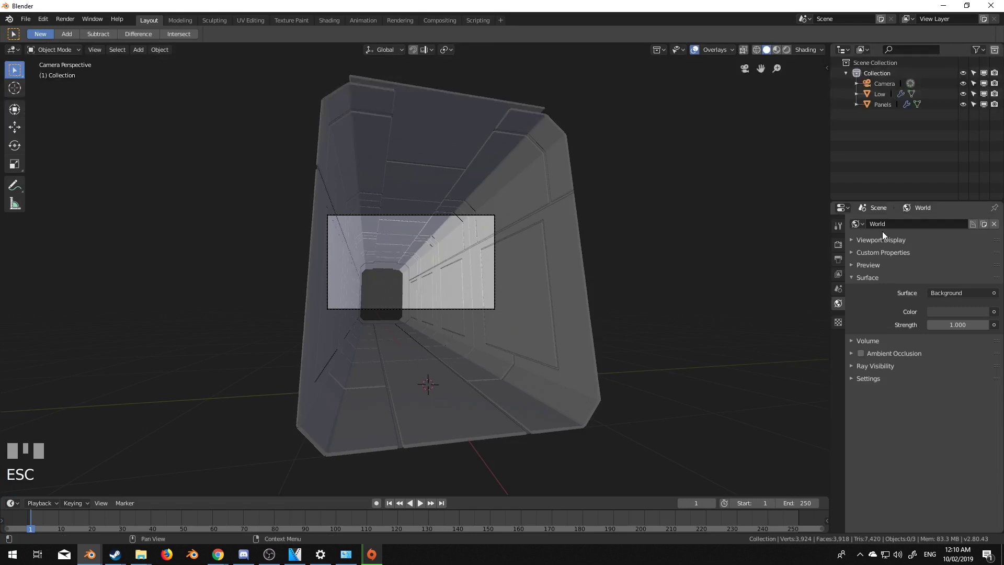
pyautogui.click(839, 226)
pyautogui.click(840, 245)
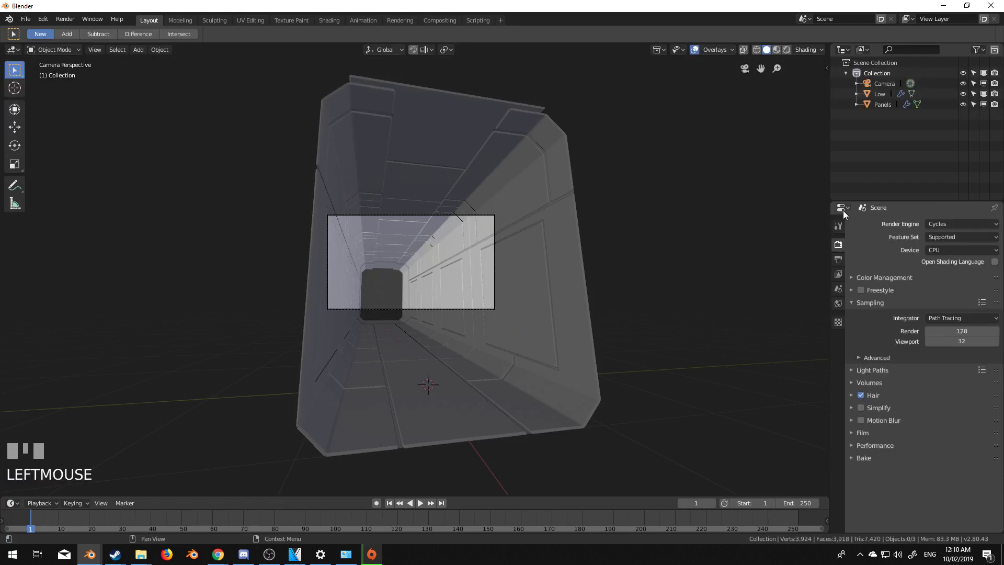
pyautogui.click(938, 250)
pyautogui.click(946, 227)
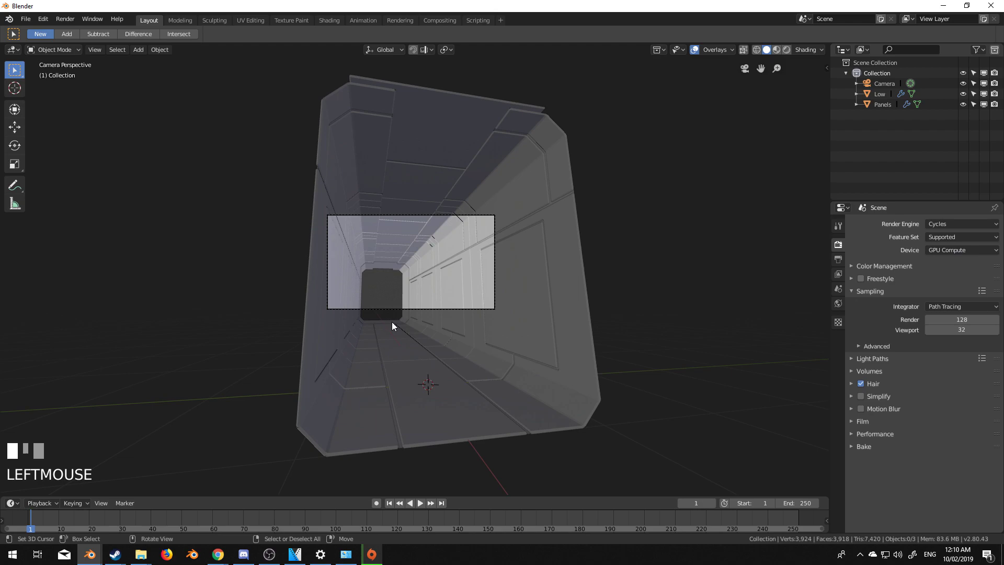
pyautogui.press('F12')
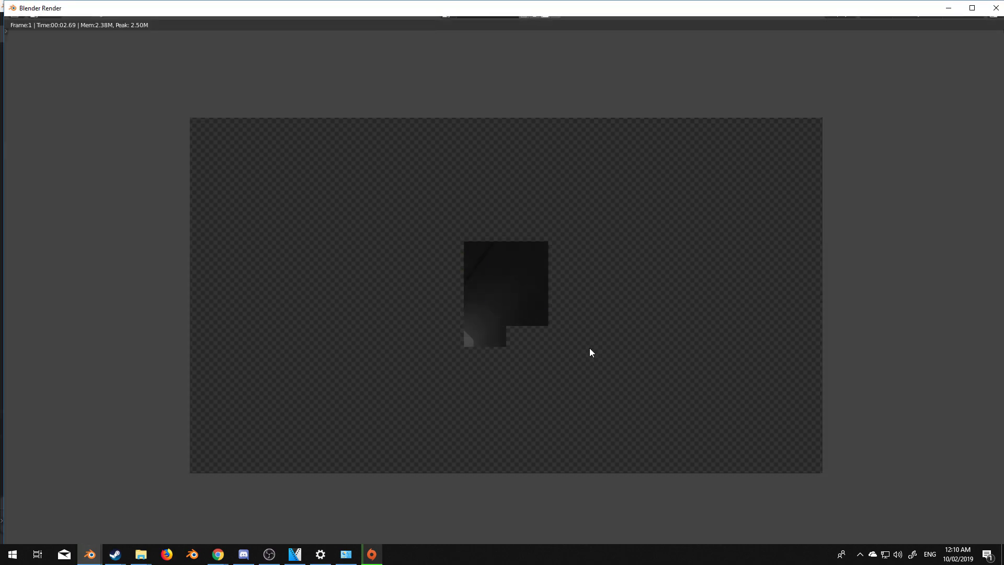
pyautogui.press('Escape')
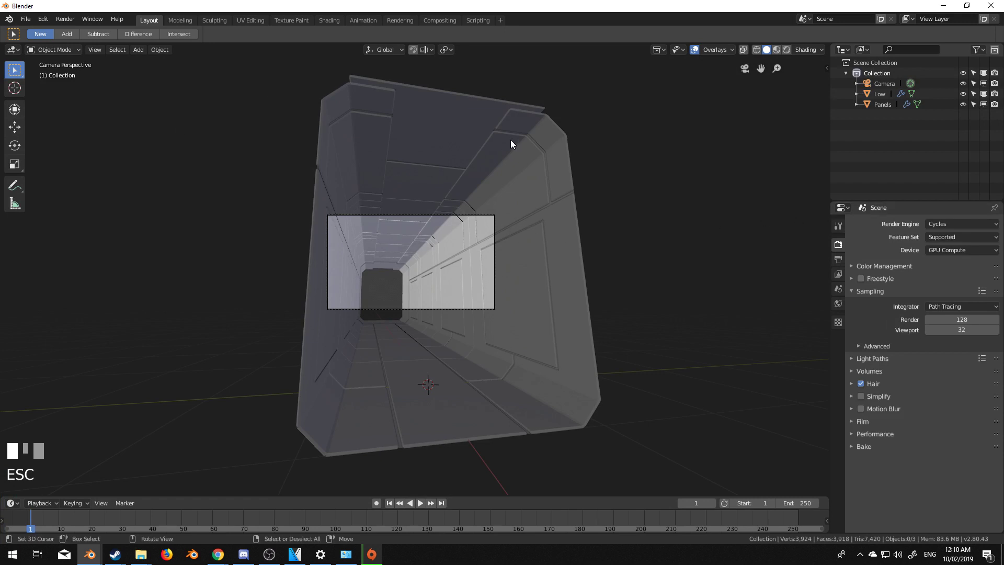
# Step: Select the Low corridor mesh and try picking its faces in Edit Mode, including linked geometry
pyautogui.moveTo(511, 143); pyautogui.dragTo(501, 196, button='middle')
pyautogui.rightClick(590, 69)
pyautogui.press('Tab')
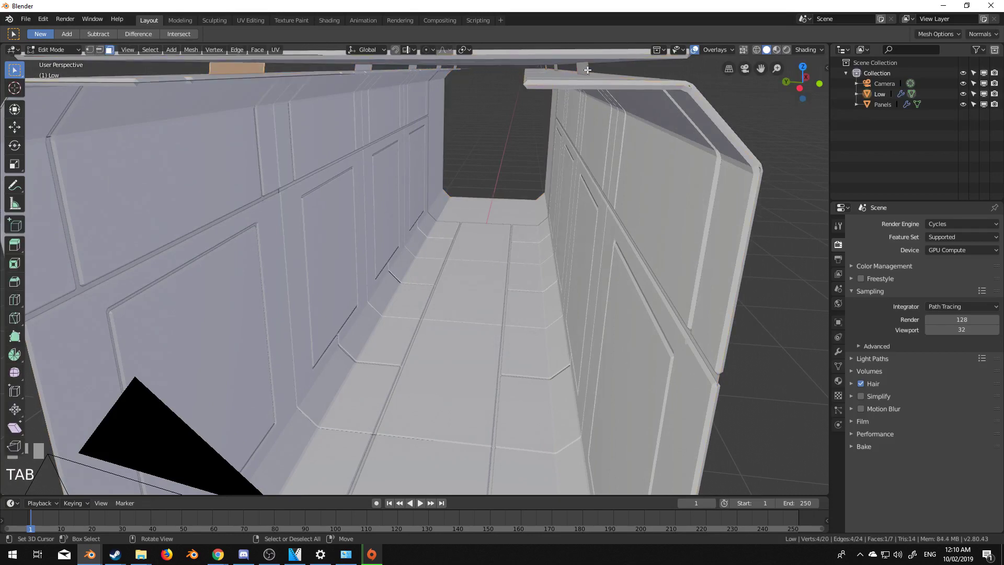
pyautogui.rightClick(587, 70)
pyautogui.rightClick(586, 64)
pyautogui.rightClick(586, 68)
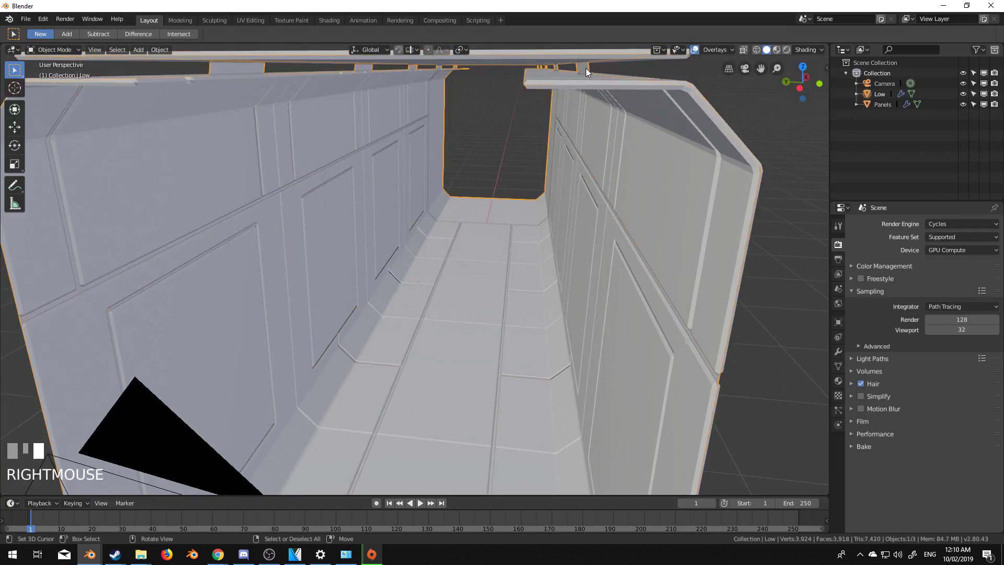
pyautogui.press('Tab')
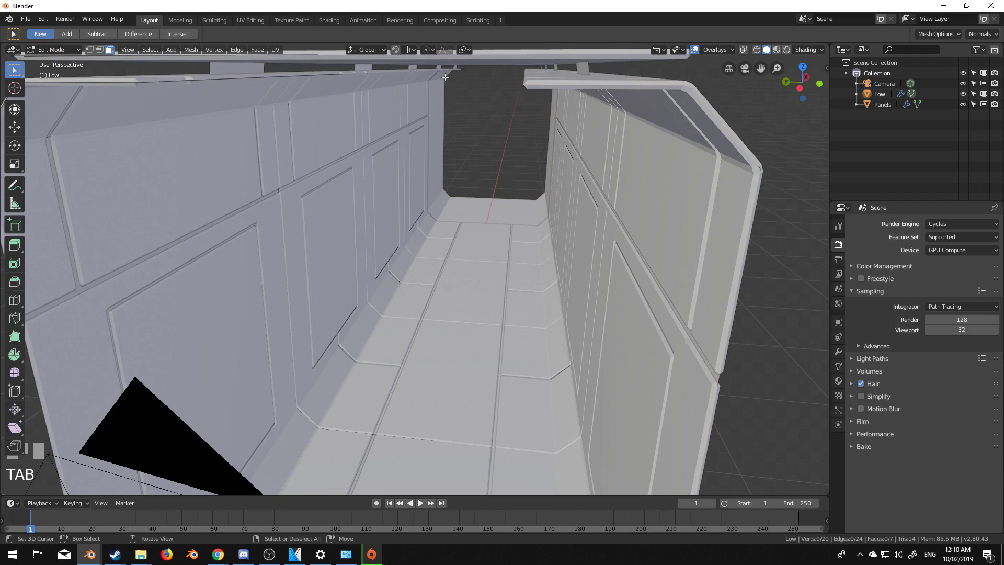
pyautogui.moveTo(445, 77); pyautogui.dragTo(409, 61, button='middle')
pyautogui.rightClick(409, 61)
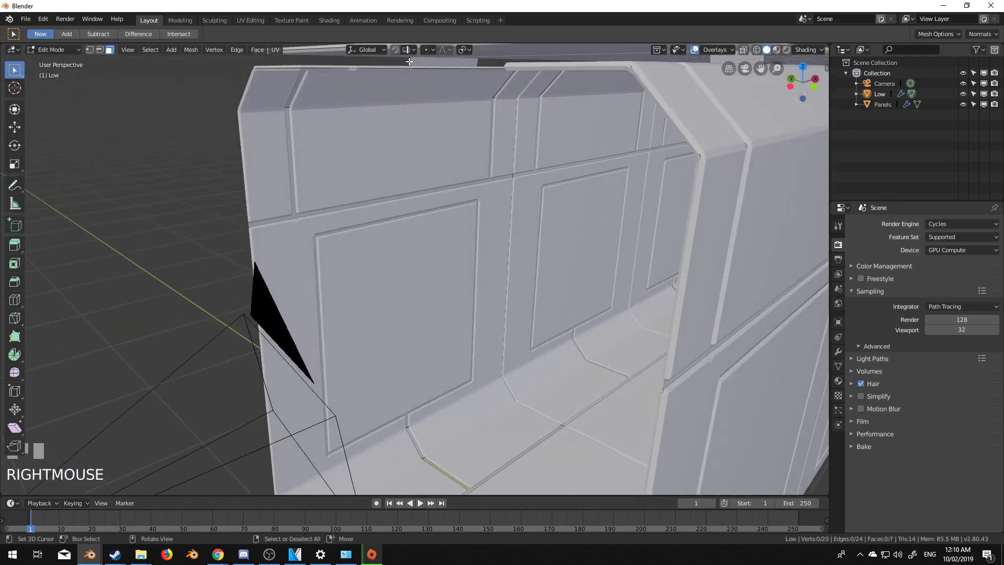
pyautogui.hotkey('ctrl', 'l')
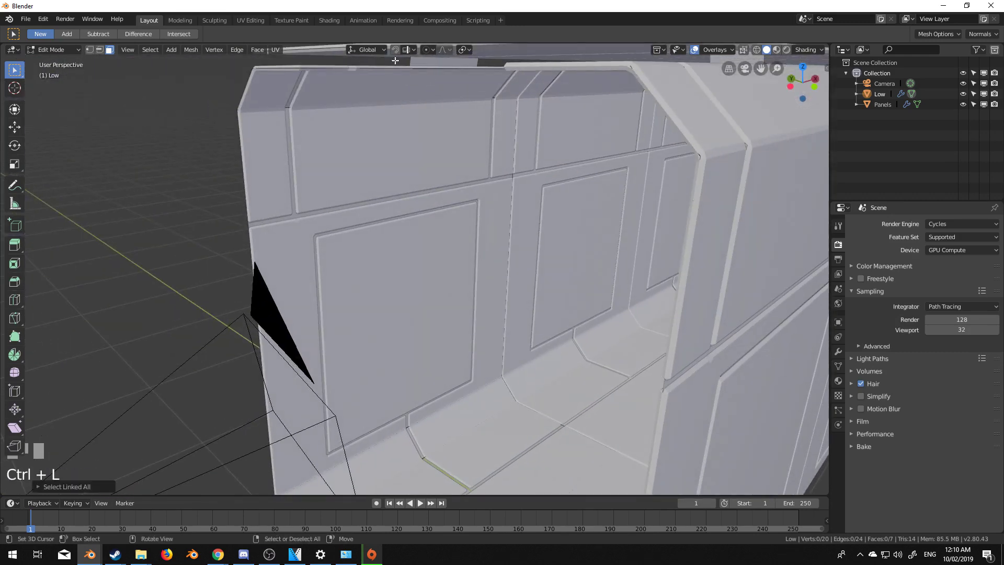
# Step: Select the thin ceiling strip face using wireframe view, then return to solid shading
pyautogui.moveTo(395, 61); pyautogui.dragTo(410, 99, button='middle')
pyautogui.press('z')
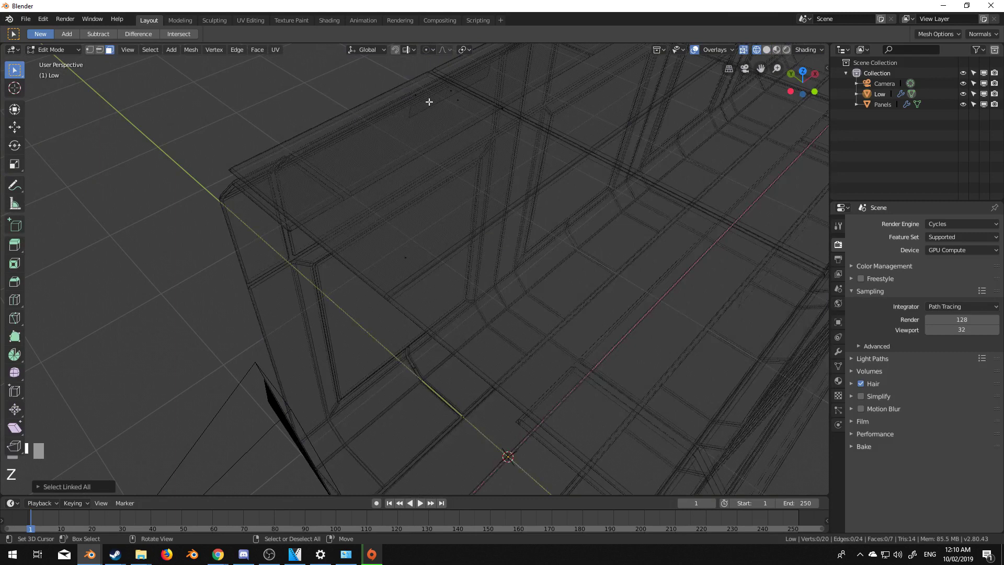
pyautogui.rightClick(429, 101)
pyautogui.rightClick(452, 92)
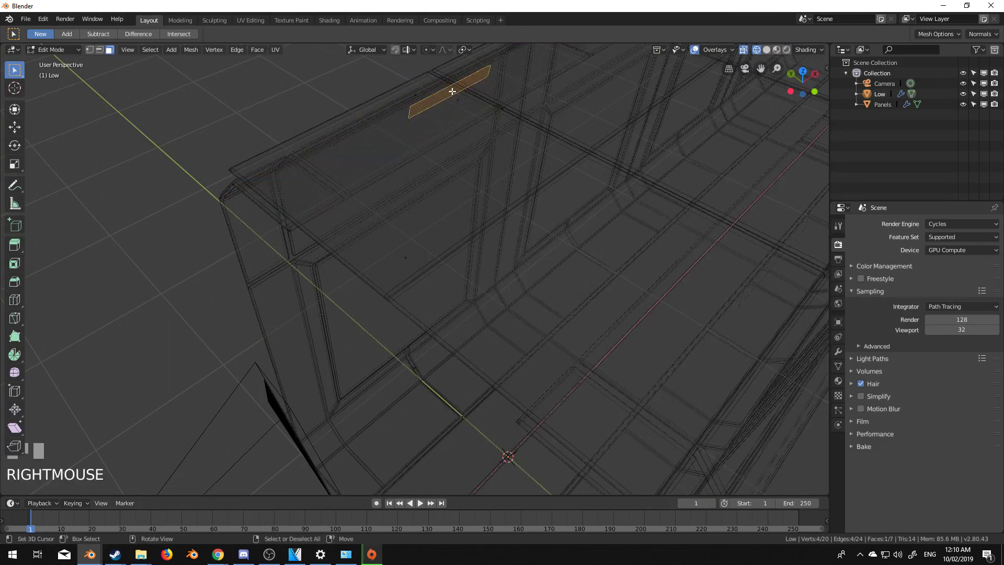
pyautogui.press('z')
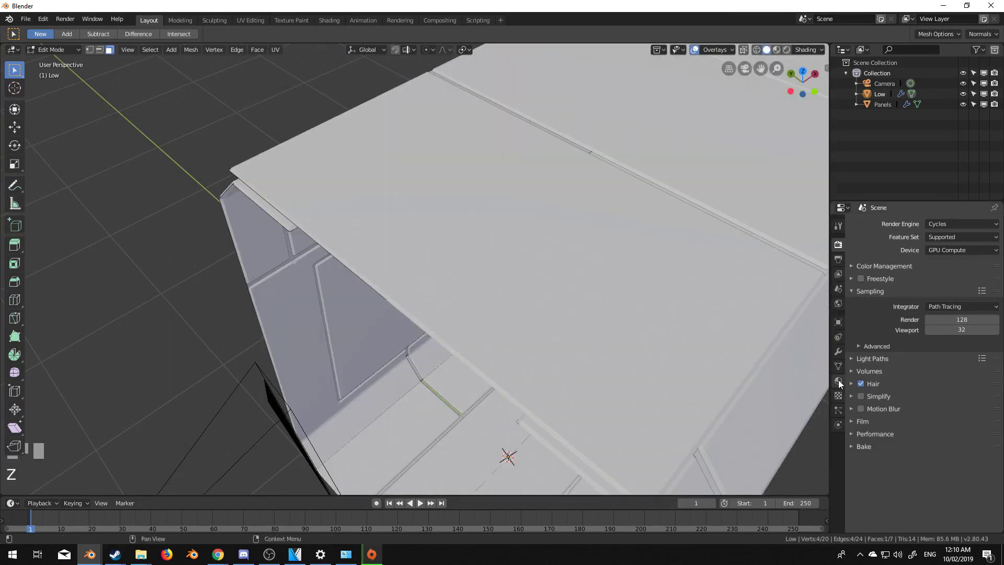
# Step: Assign the Light material to the ceiling strip face and look through the scene camera
pyautogui.click(838, 381)
pyautogui.click(884, 237)
pyautogui.click(880, 282)
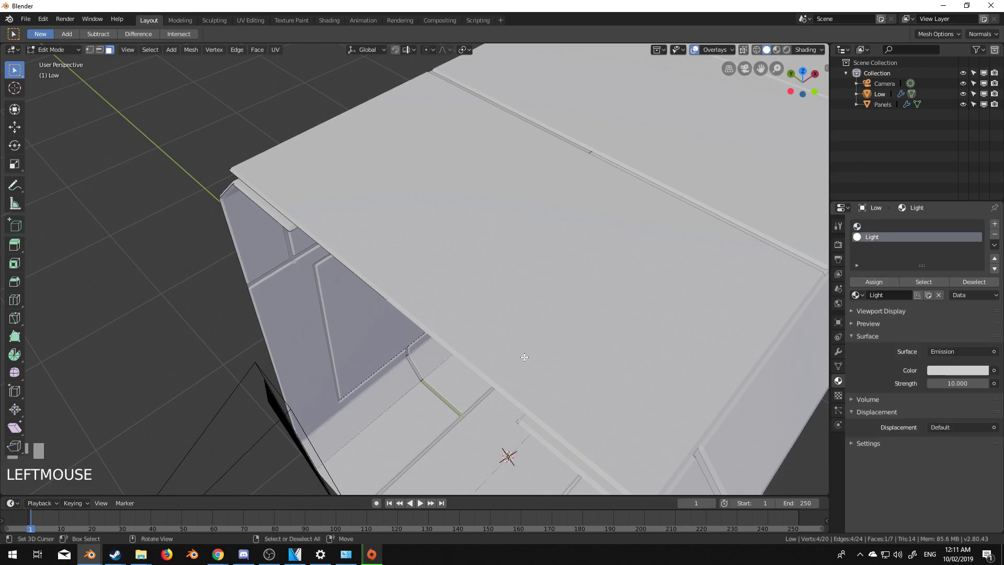
pyautogui.scroll(-5, 525, 357)
pyautogui.moveTo(626, 401); pyautogui.dragTo(599, 366, button='middle')
pyautogui.press('KP_0')
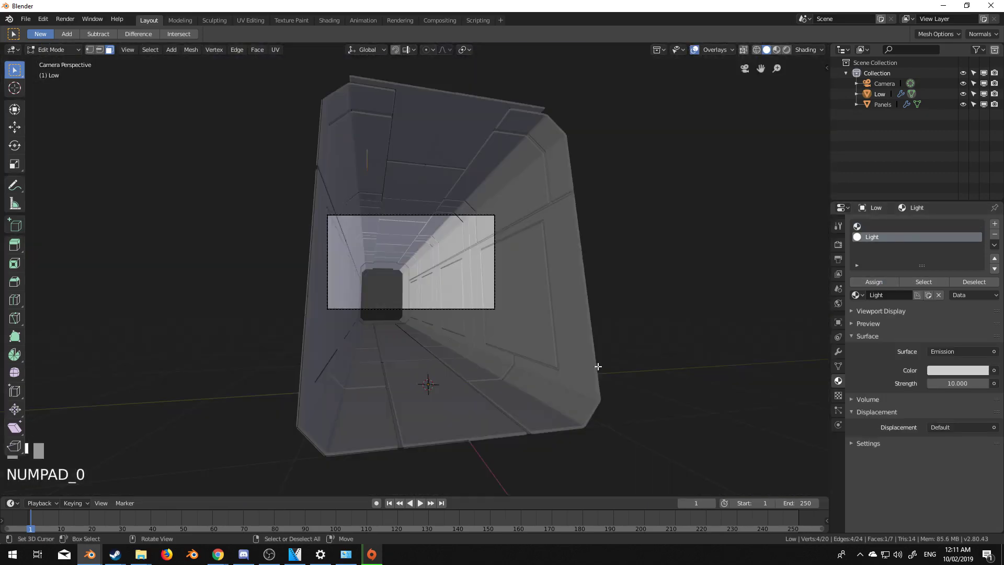
# Step: Leave Edit Mode and expand the Performance section in Render Properties
pyautogui.press('Tab')
pyautogui.scroll(3, 426, 340)
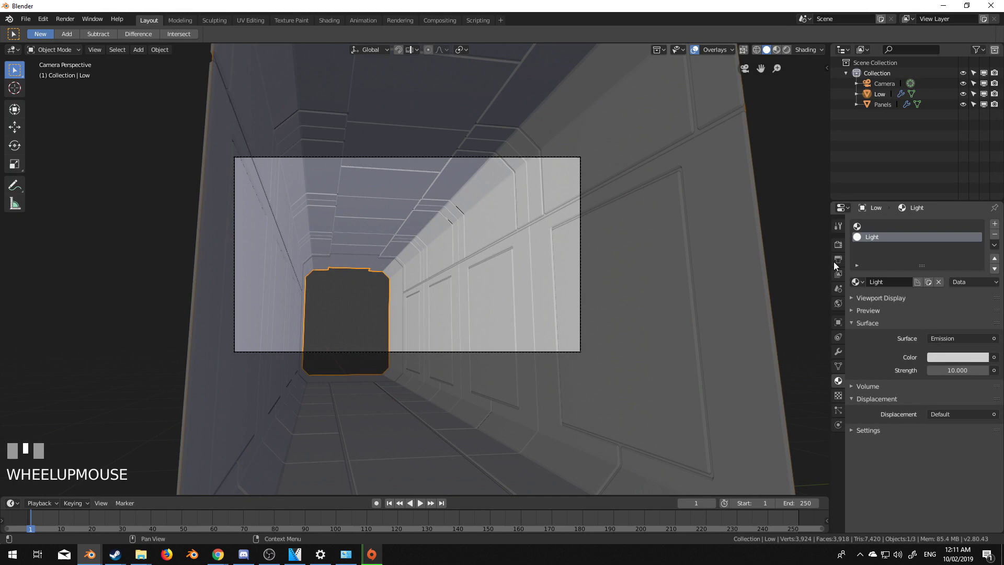
pyautogui.click(838, 226)
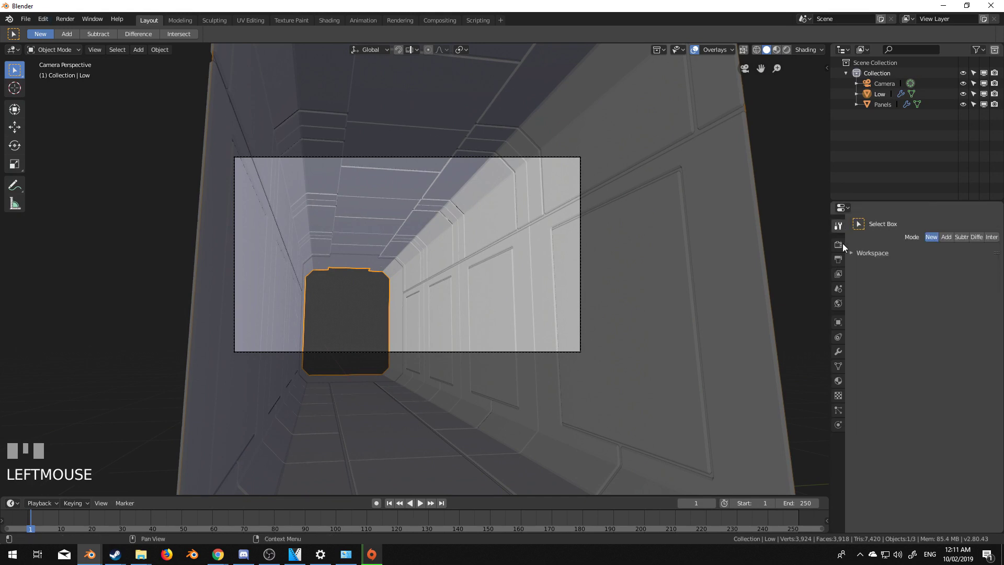
pyautogui.click(841, 244)
pyautogui.click(853, 433)
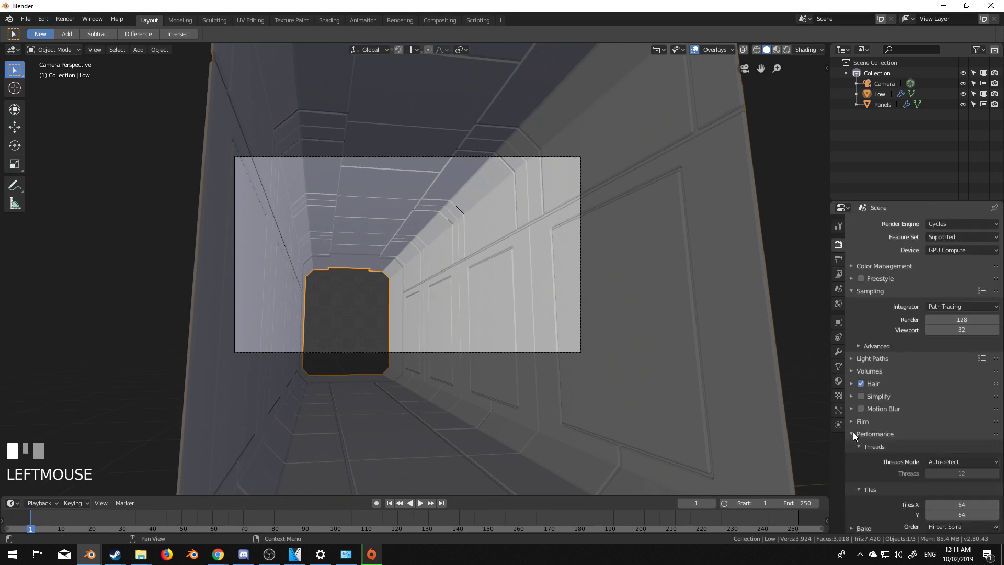
pyautogui.scroll(-5, 883, 447)
# Step: Set Cycles Tiles X and Y to 256, then return to the main Blender window
pyautogui.click(959, 400)
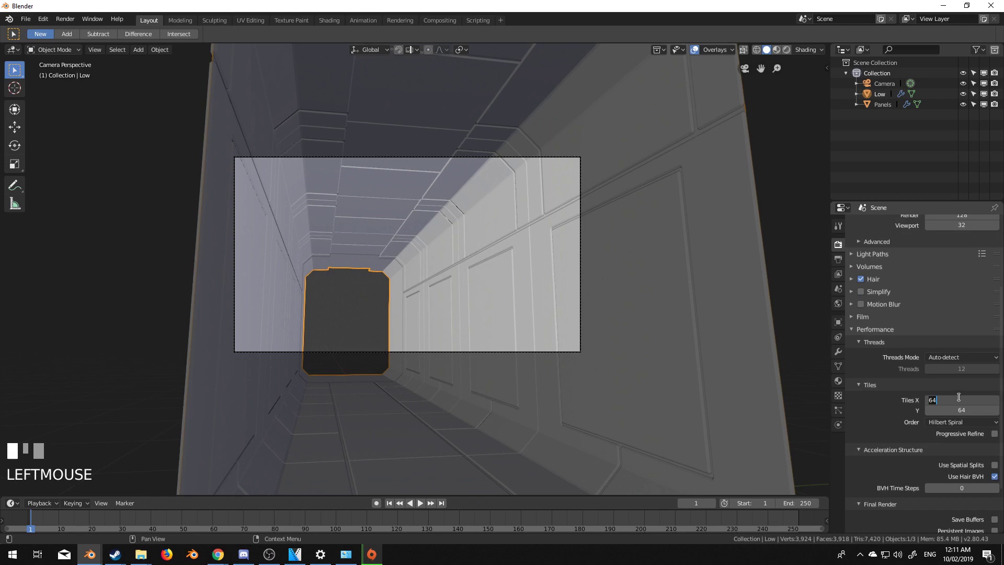
pyautogui.write('256')
pyautogui.press('Tab')
pyautogui.write('256')
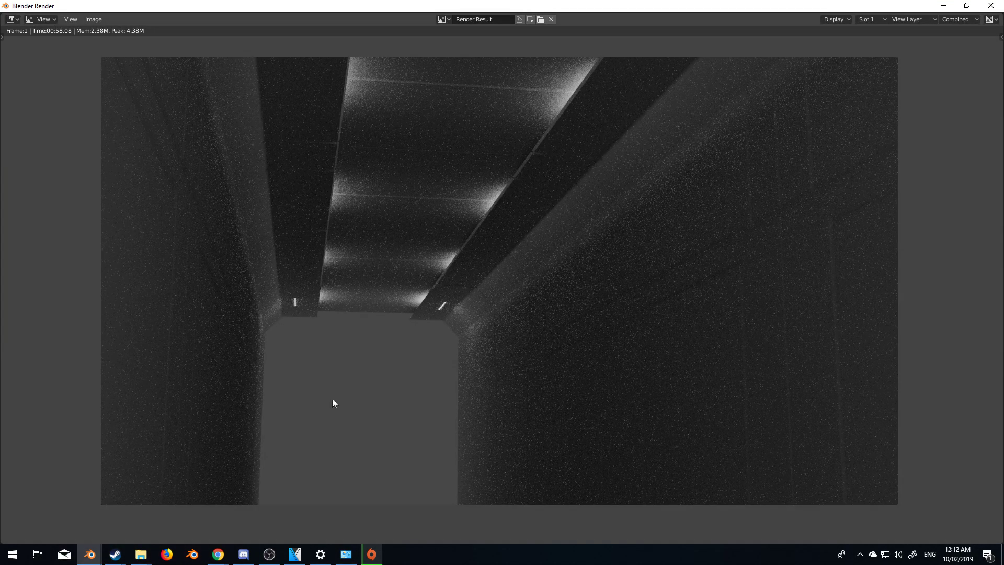
pyautogui.click(90, 555)
pyautogui.click(99, 510)
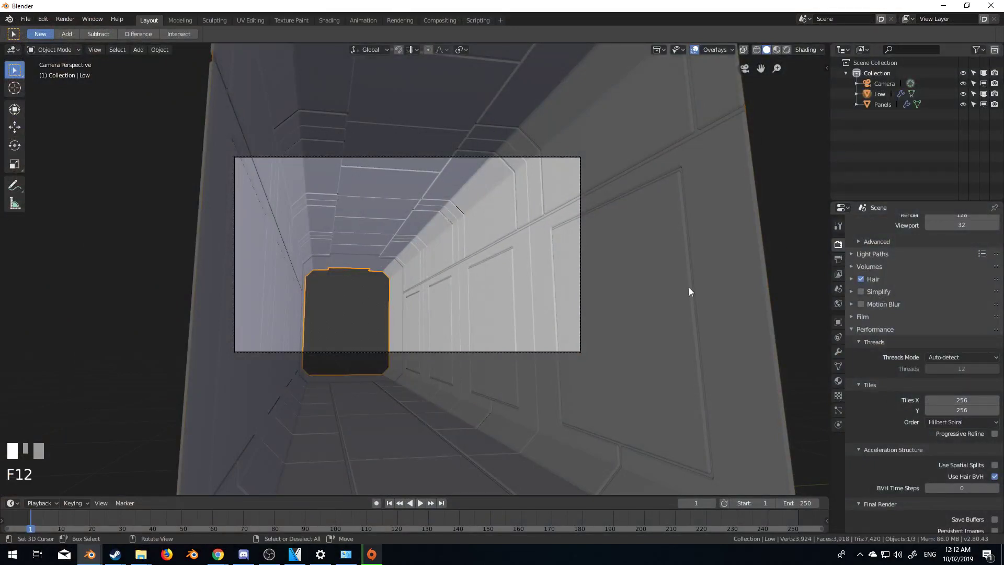
# Step: Raise the Low object's Light material emission Strength to 100
pyautogui.rightClick(626, 232)
pyautogui.click(880, 95)
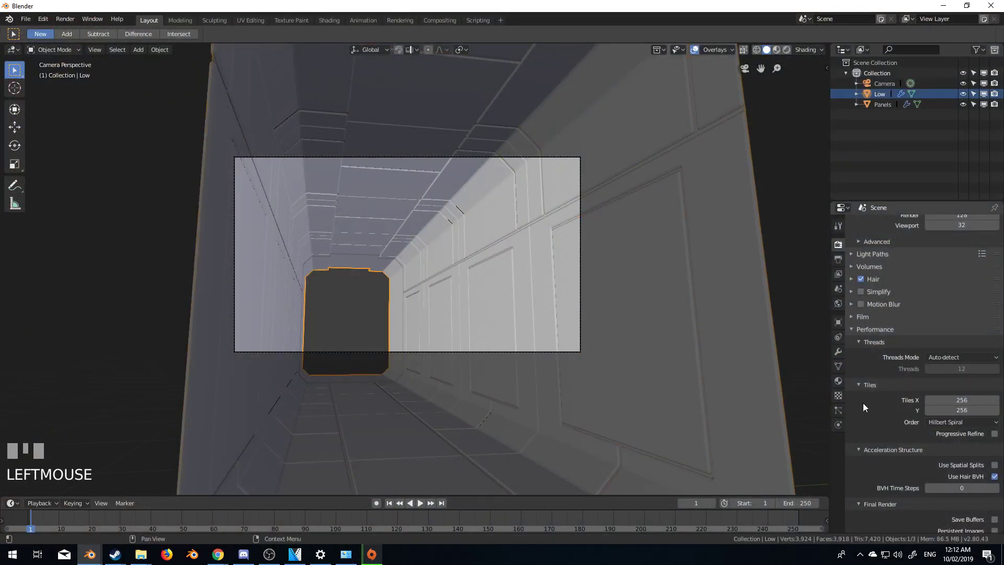
pyautogui.click(838, 382)
pyautogui.doubleClick(956, 371)
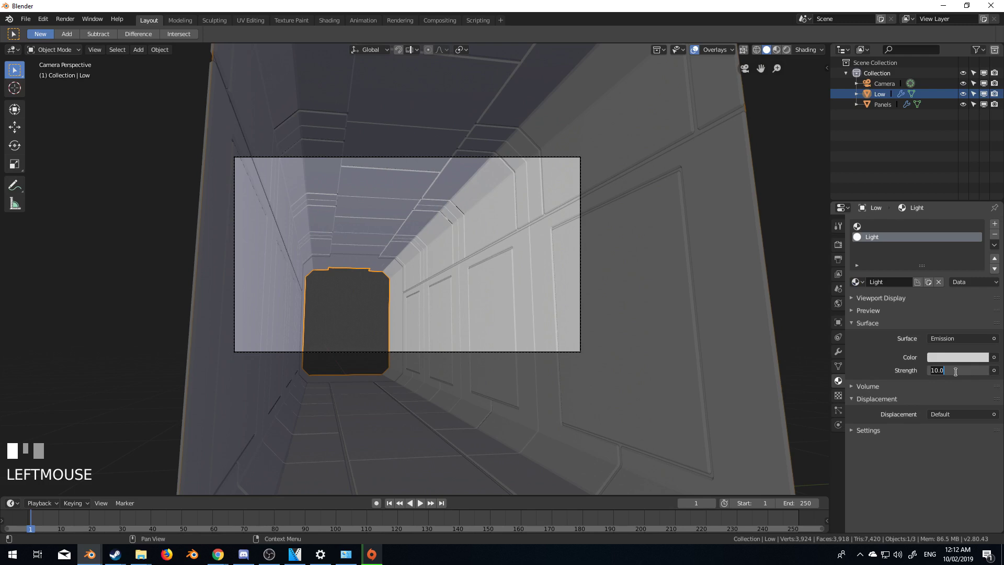
pyautogui.write('100')
pyautogui.press('Return')
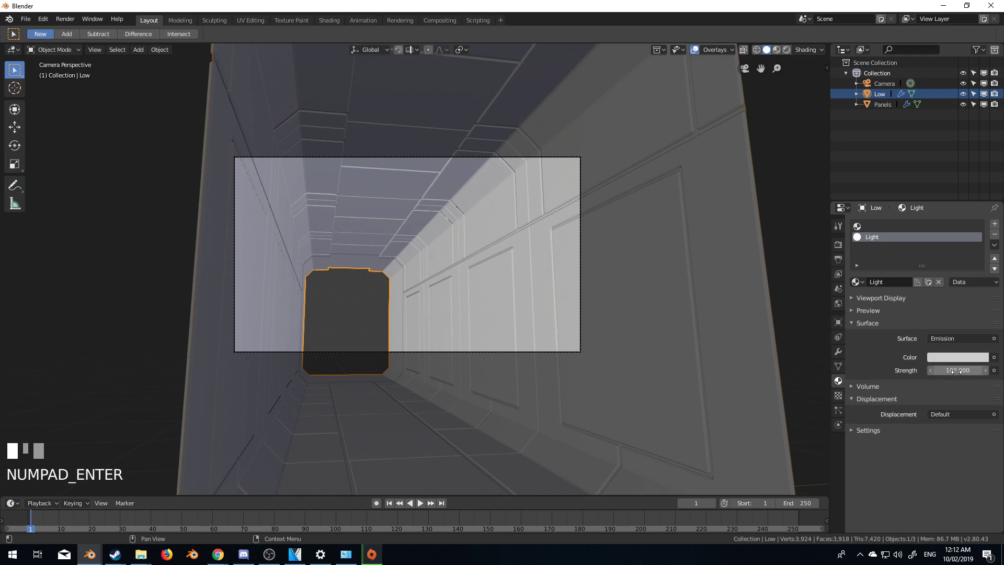
# Step: Select Panels, create a new material for it, and adjust its Principled BSDF settings
pyautogui.rightClick(680, 317)
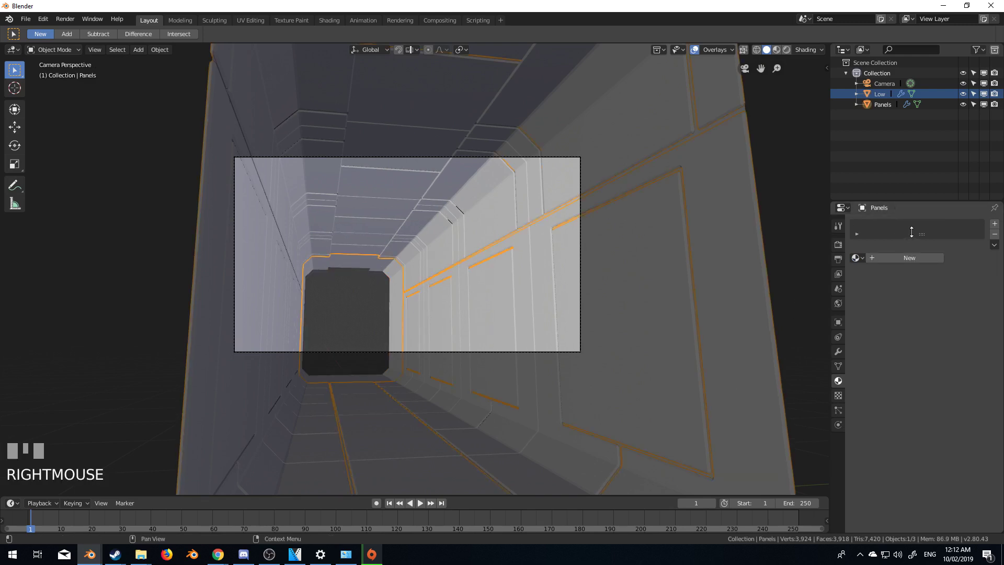
pyautogui.scroll(1, 909, 260)
pyautogui.click(909, 258)
pyautogui.scroll(1, 959, 469)
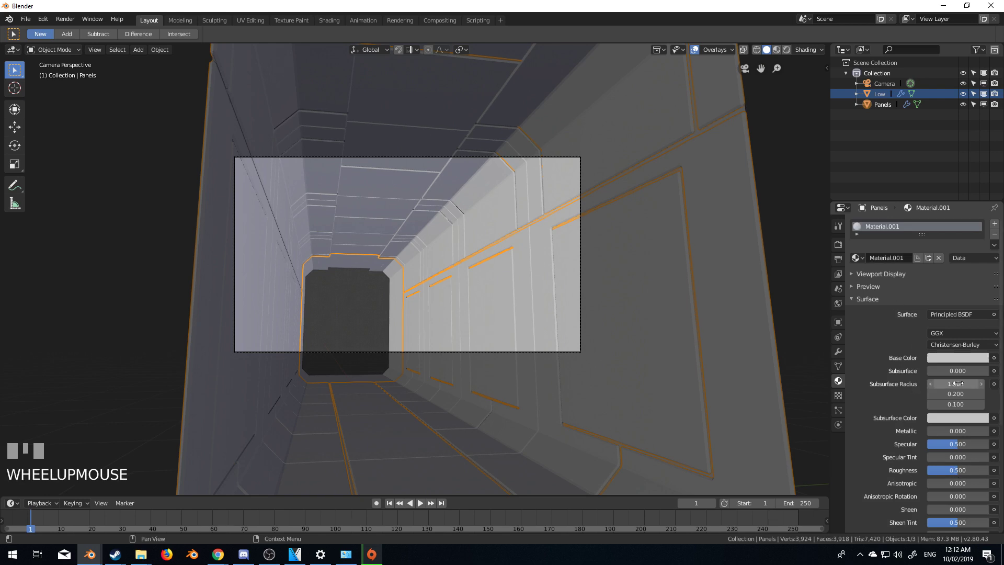
pyautogui.scroll(-1, 956, 385)
pyautogui.scroll(-1, 935, 463)
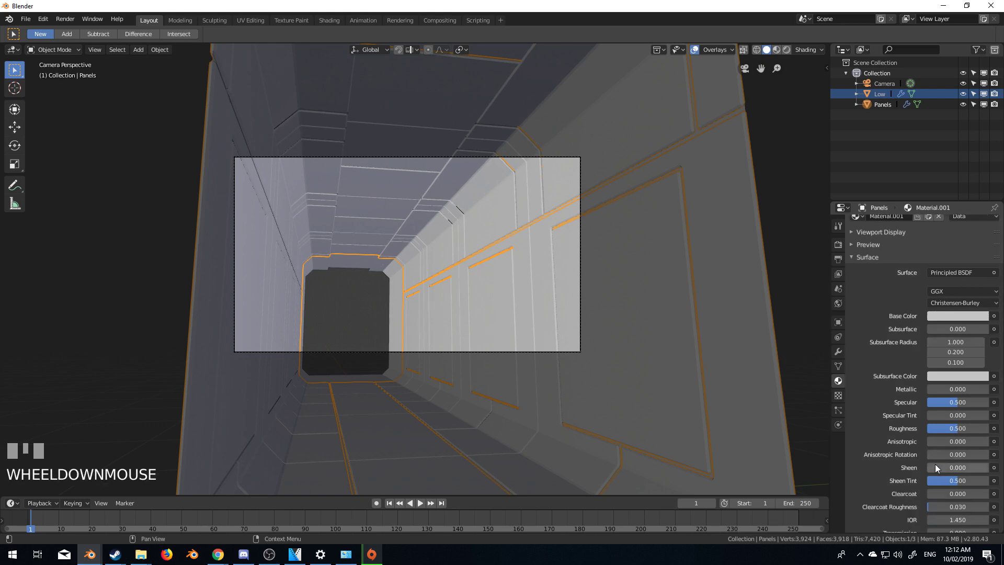
pyautogui.moveTo(933, 388); pyautogui.dragTo(968, 467)
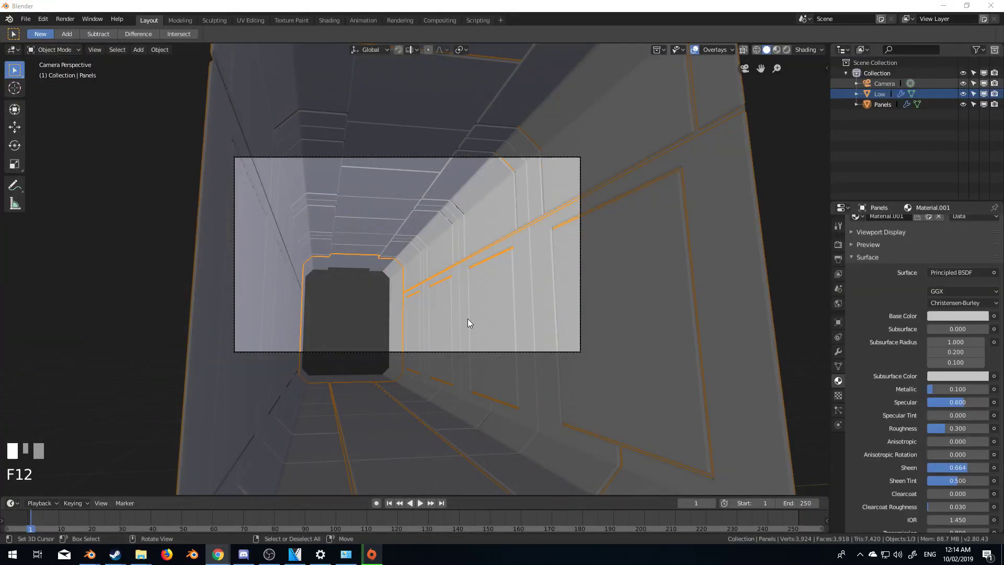
pyautogui.scroll(3, 470, 323)
pyautogui.rightClick(609, 337)
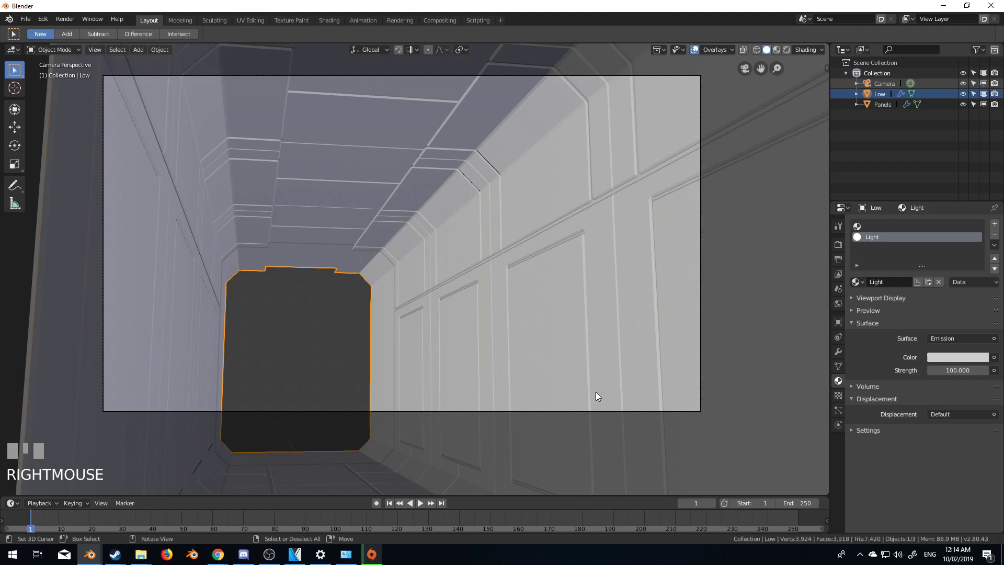